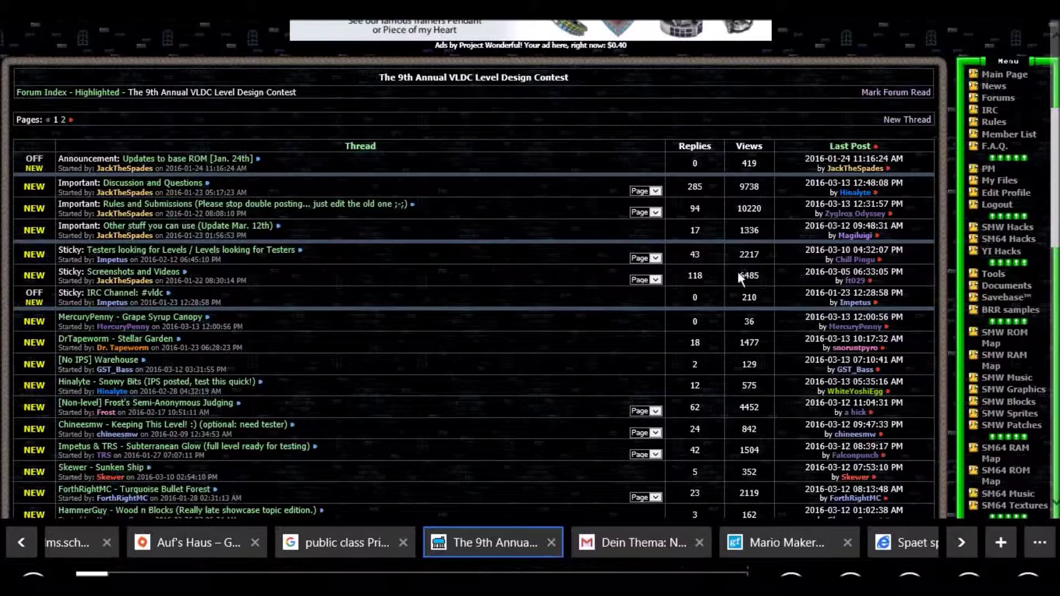
Go back to the SMW Central Tools list and download Romi's Spritetool v1.41, saving st141.zip.
key(alt+Left)
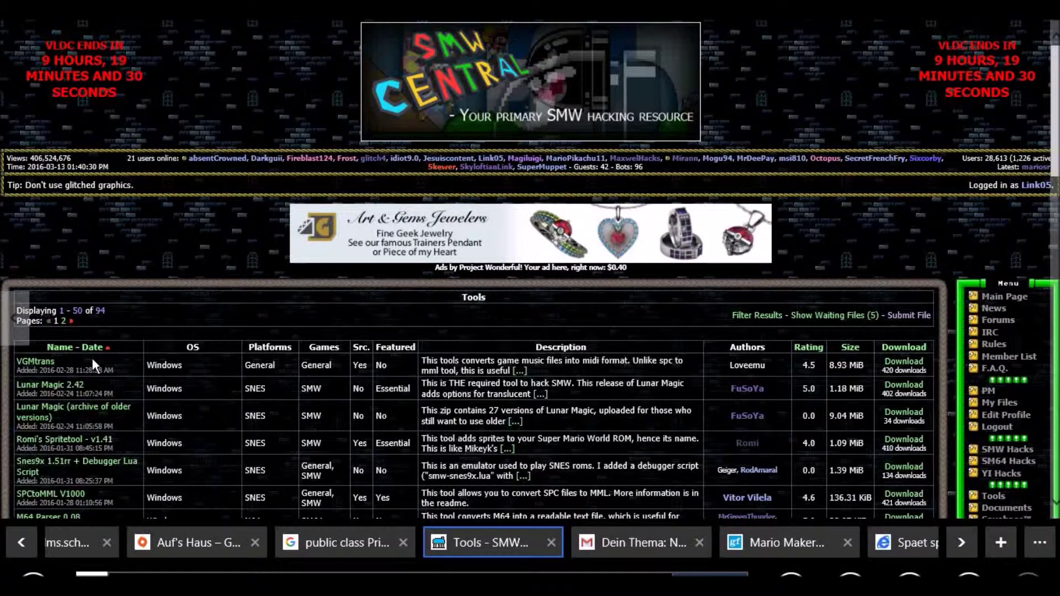
scroll(91, 358, down, 1)
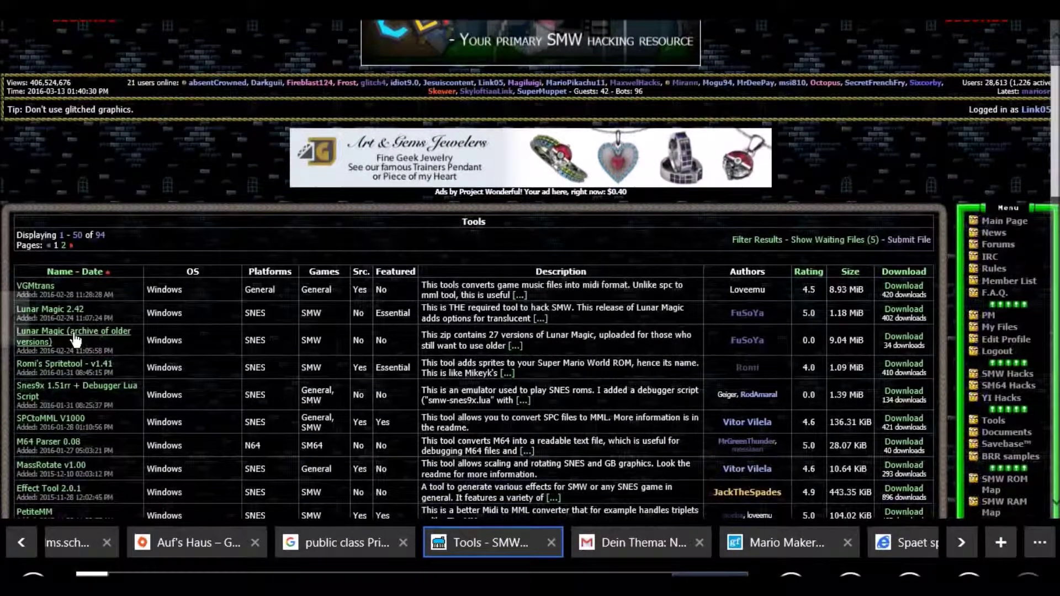
double_click(60, 294)
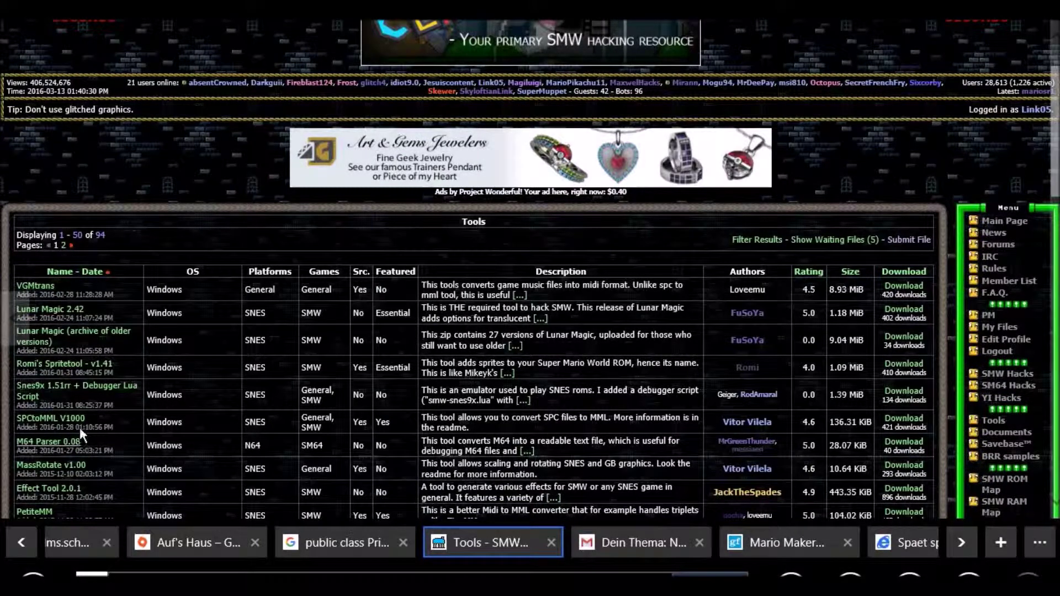
double_click(76, 352)
drag(73, 356, 66, 354)
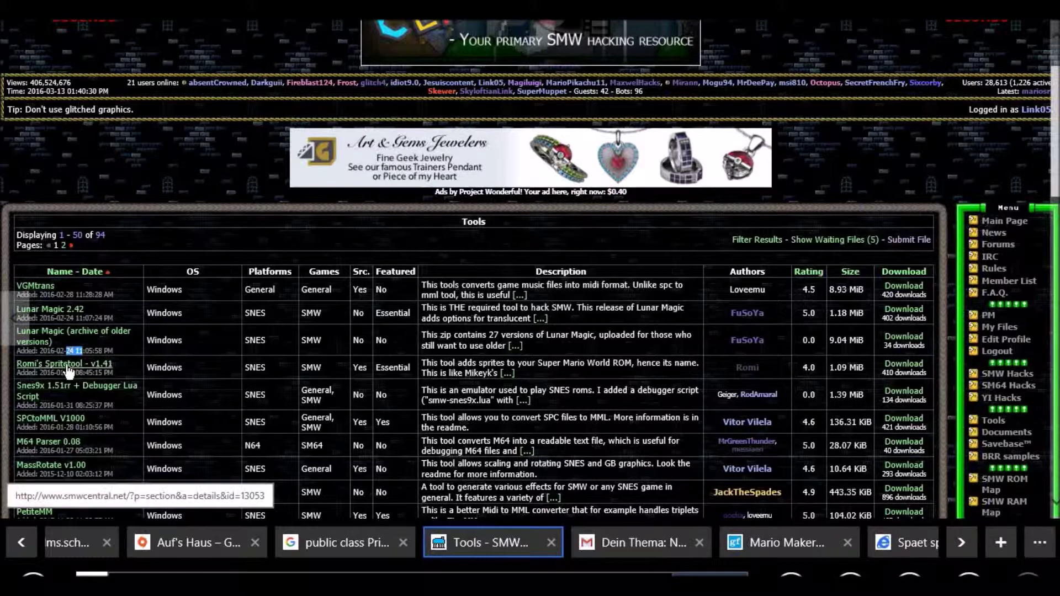
click(902, 364)
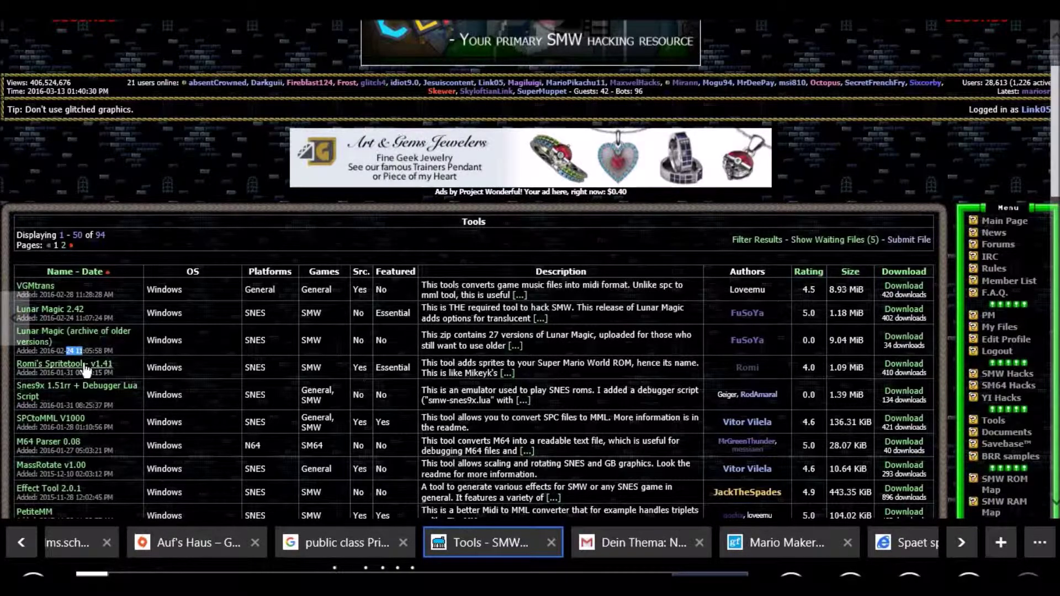
scroll(137, 466, down, 1)
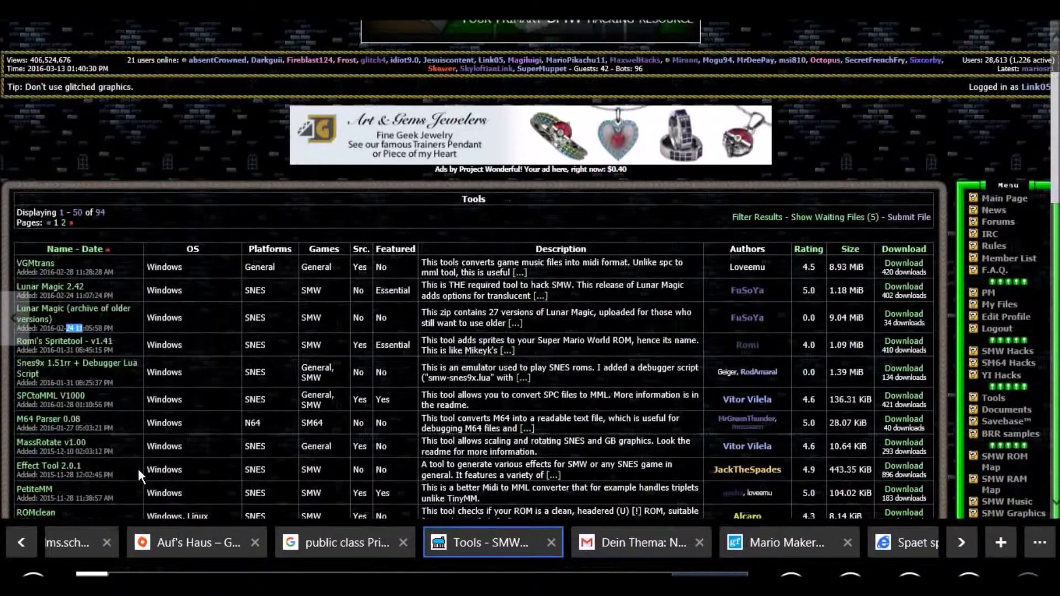
drag(132, 213, 180, 208)
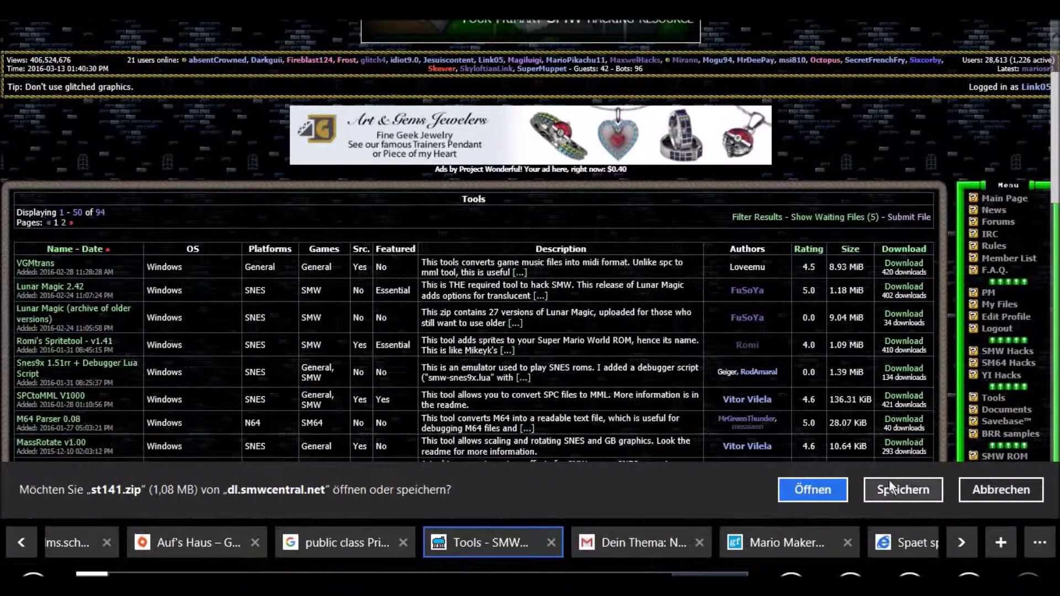
click(886, 496)
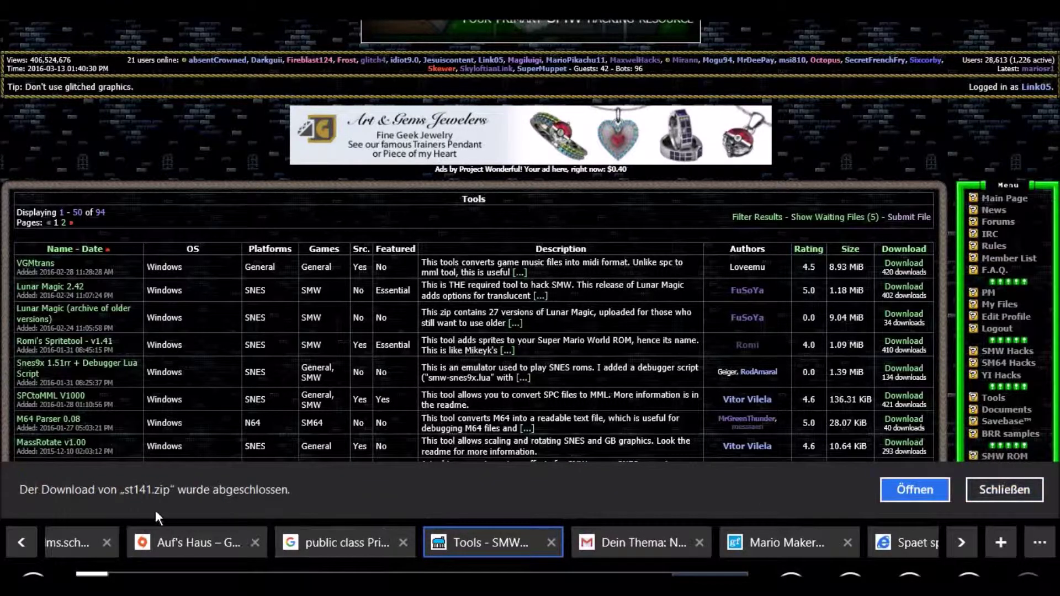
click(1005, 490)
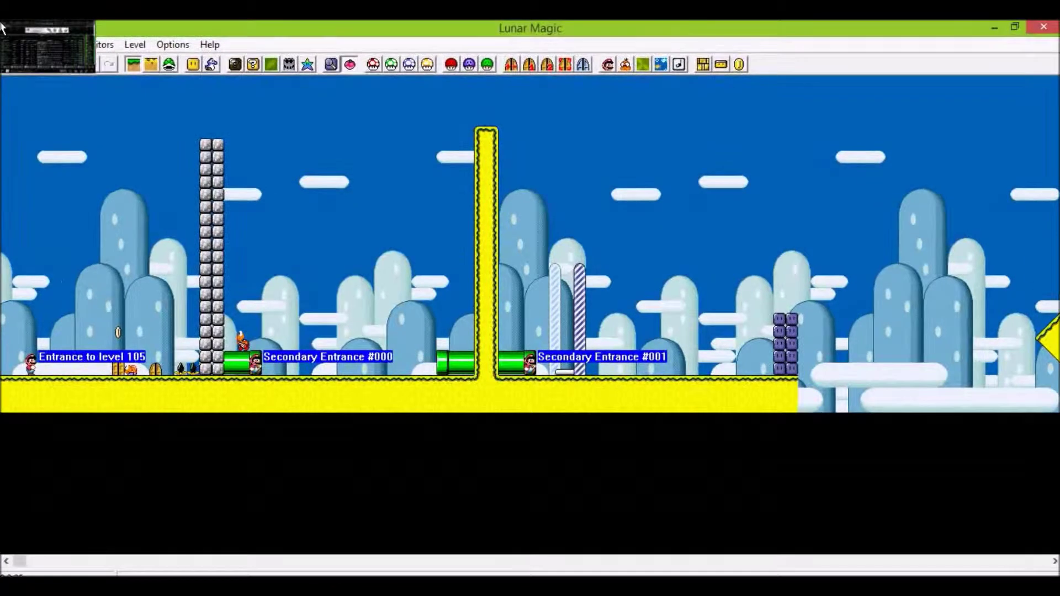
Switch to File Explorer's Downloads window, maximize it, and open the st141 folder inside st141.zip.
click(72, 585)
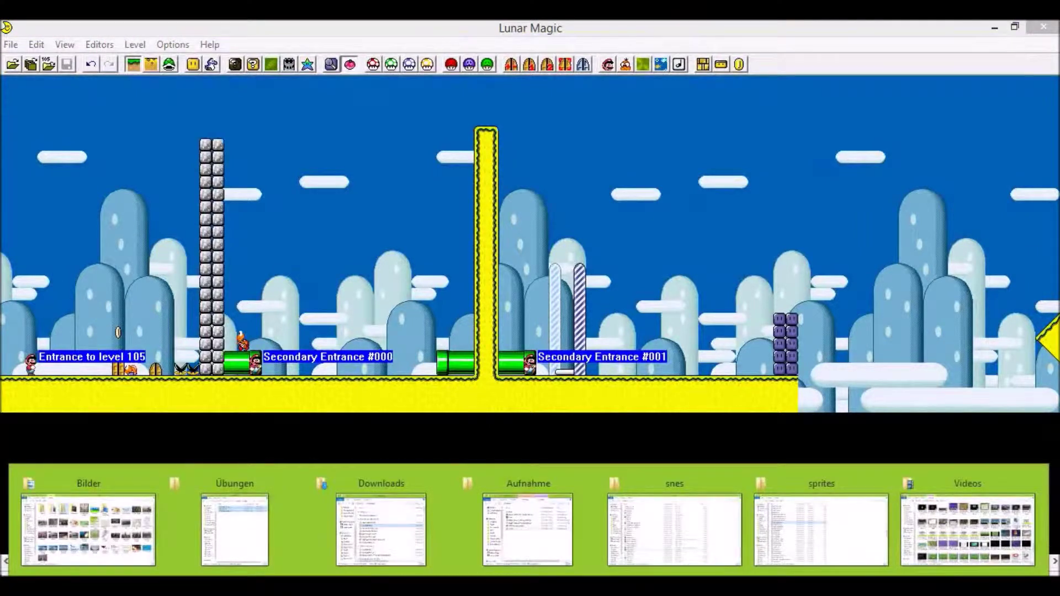
click(326, 514)
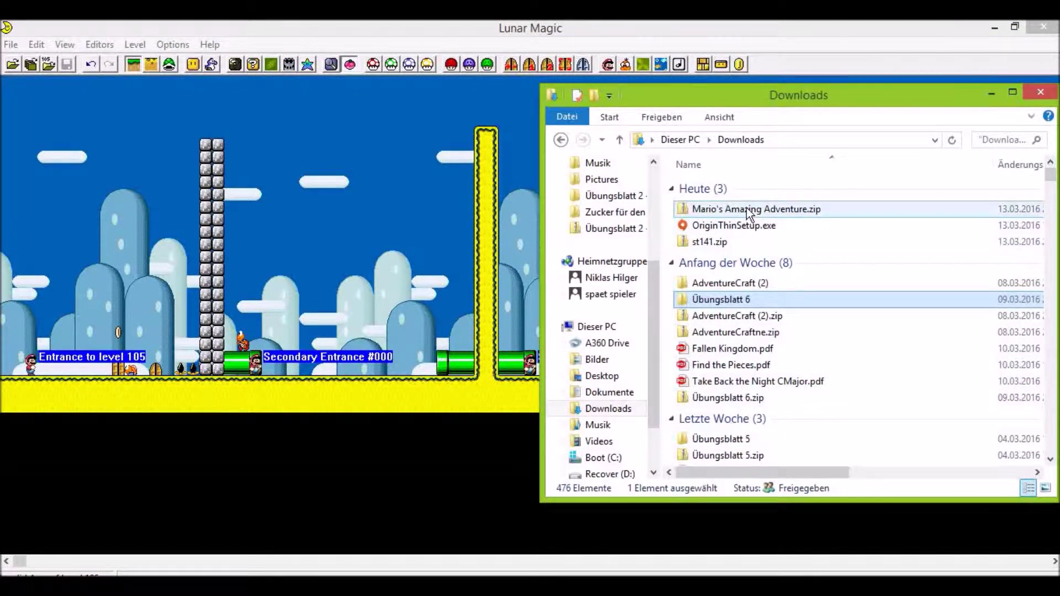
double_click(721, 242)
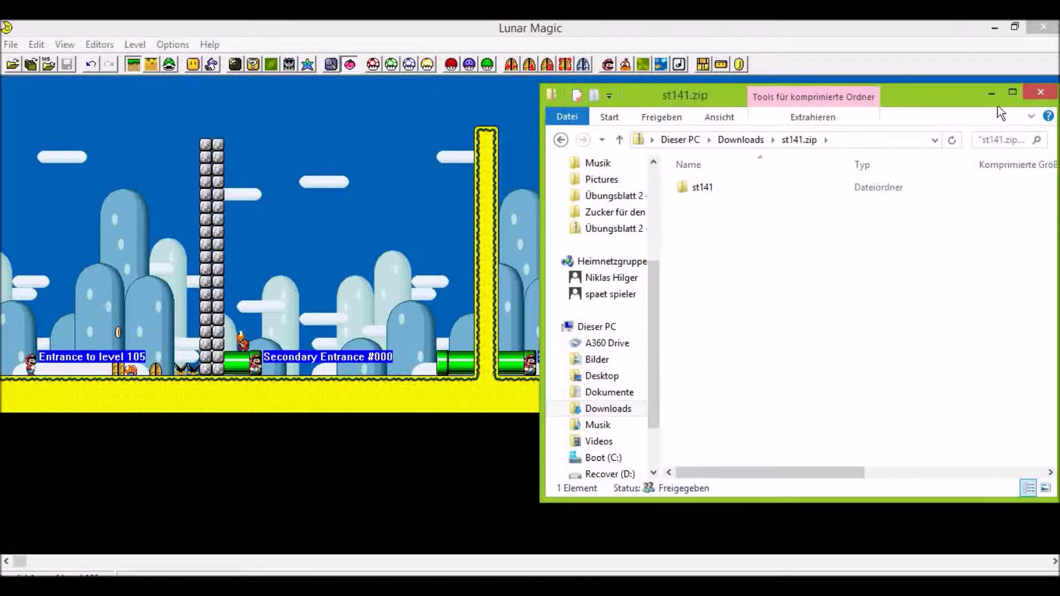
click(1012, 92)
double_click(213, 118)
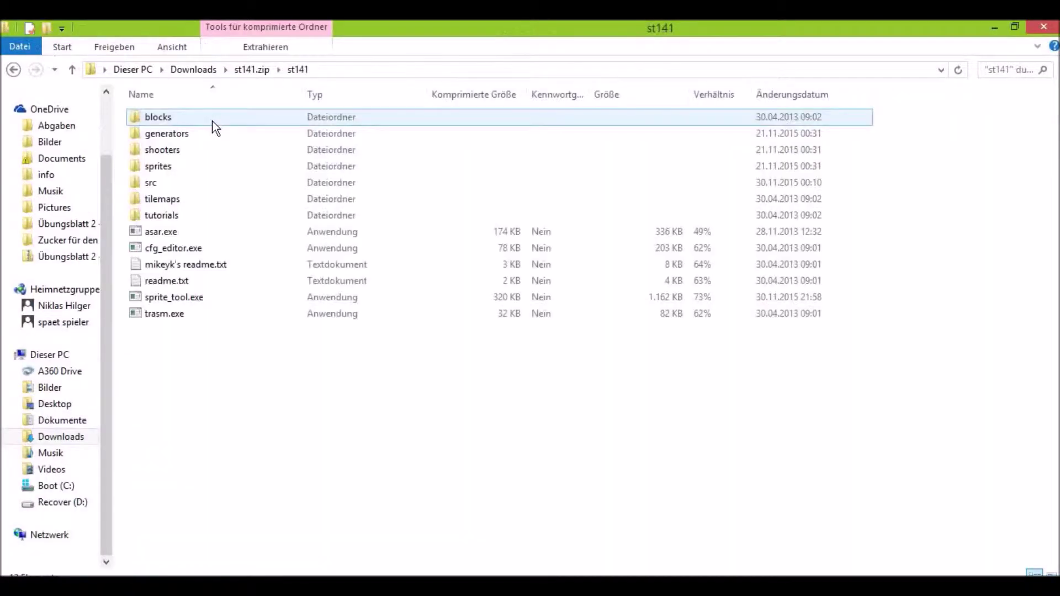
drag(202, 409, 197, 89)
click(227, 346)
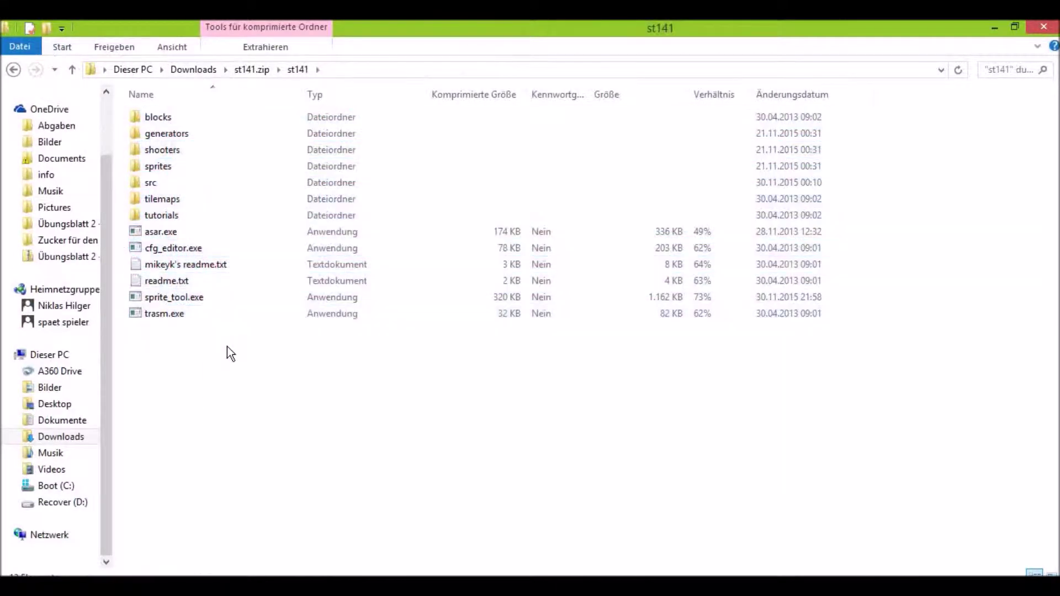
drag(227, 346, 181, 112)
click(250, 466)
drag(249, 467, 107, 27)
drag(262, 231, 845, 404)
Bring up the emulator's snes folder and locate sprite_tool.exe among the files there.
click(807, 494)
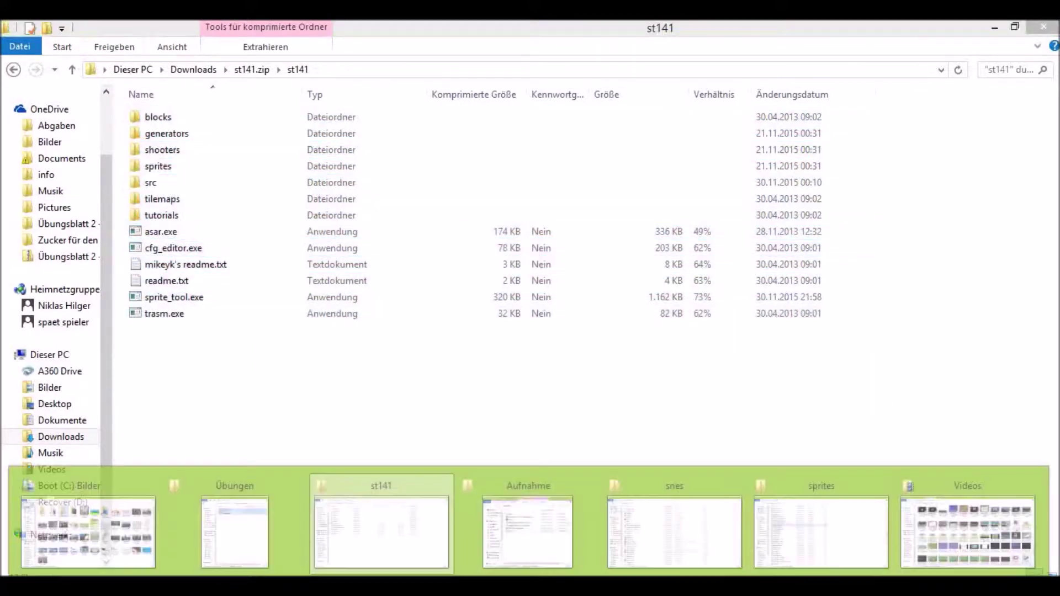
click(717, 528)
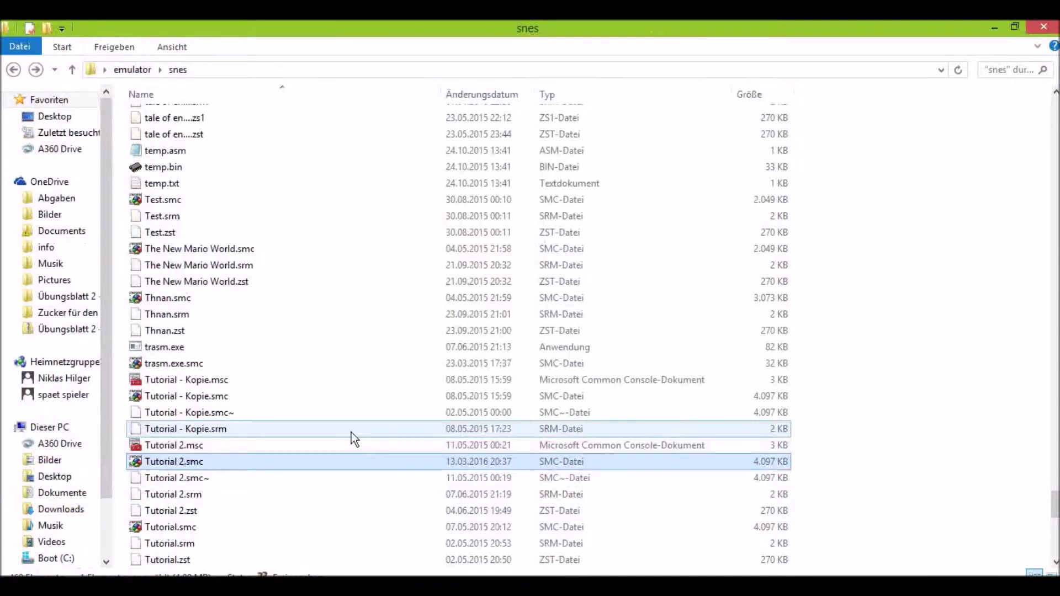
scroll(351, 433, up, 8)
scroll(342, 389, up, 10)
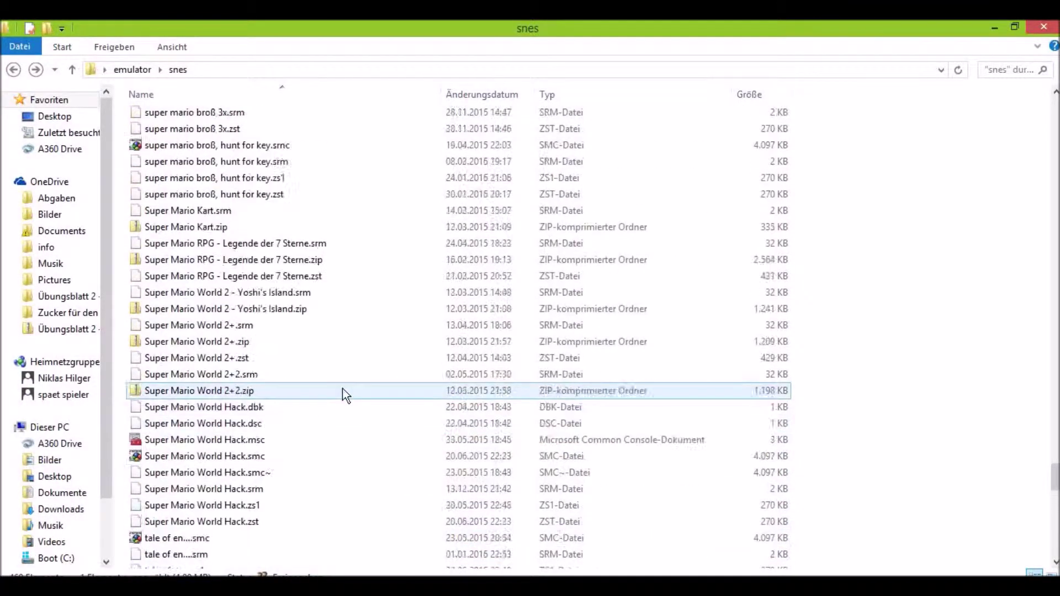
scroll(349, 389, up, 3)
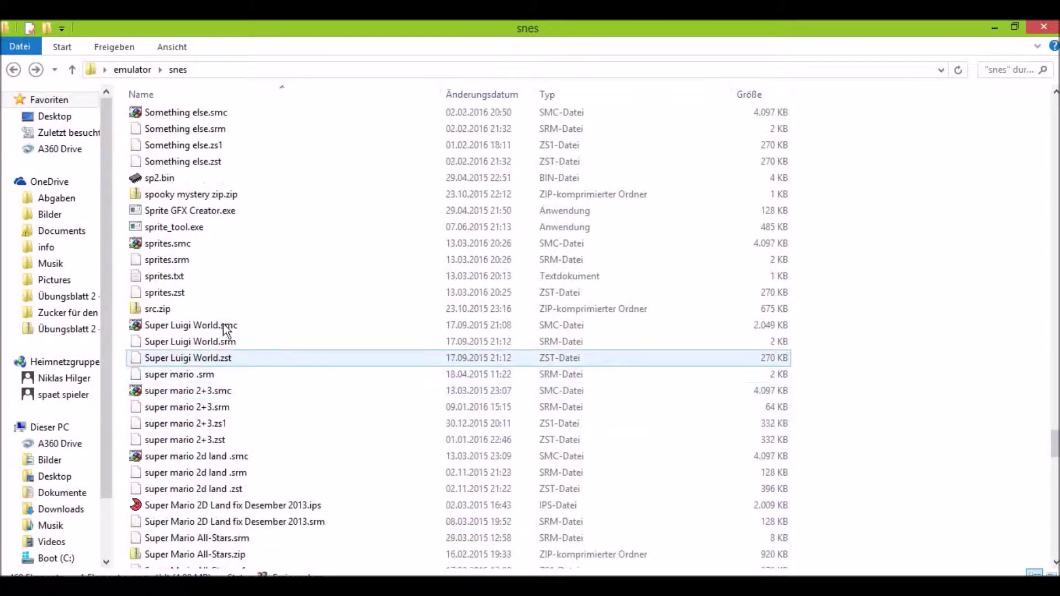
click(210, 278)
click(197, 211)
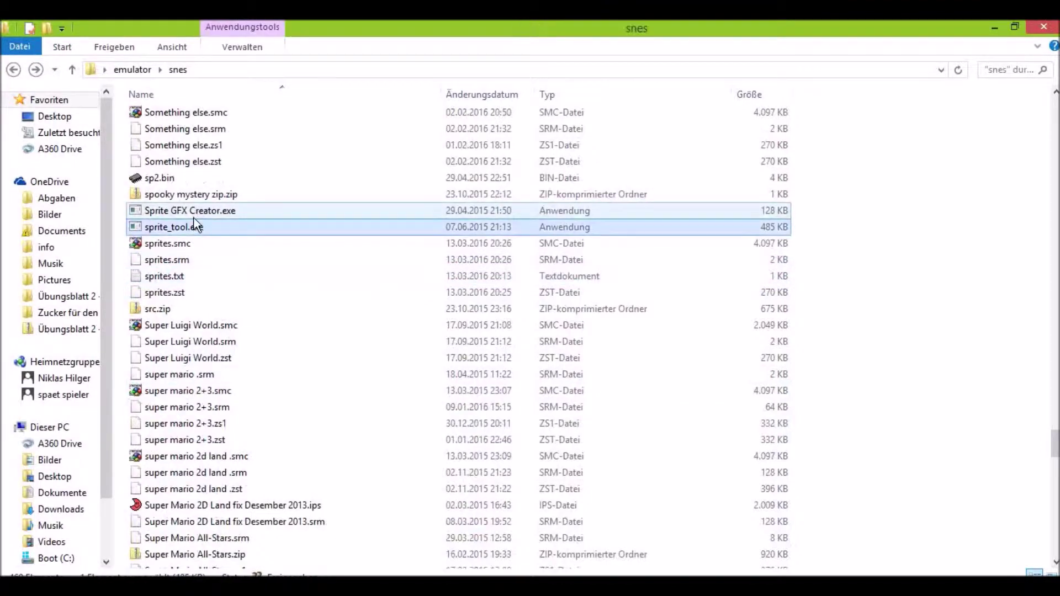
scroll(267, 238, up, 4)
mouse_move(1052, 428)
mouse_down()
mouse_move(1053, 293)
mouse_move(950, 26)
mouse_move(950, 46)
mouse_move(1029, 111)
mouse_move(1040, 71)
mouse_move(1053, 175)
mouse_move(1052, 422)
mouse_up()
Switch to Internet Explorer and open the SMW Sprites section of SMW Central.
click(738, 585)
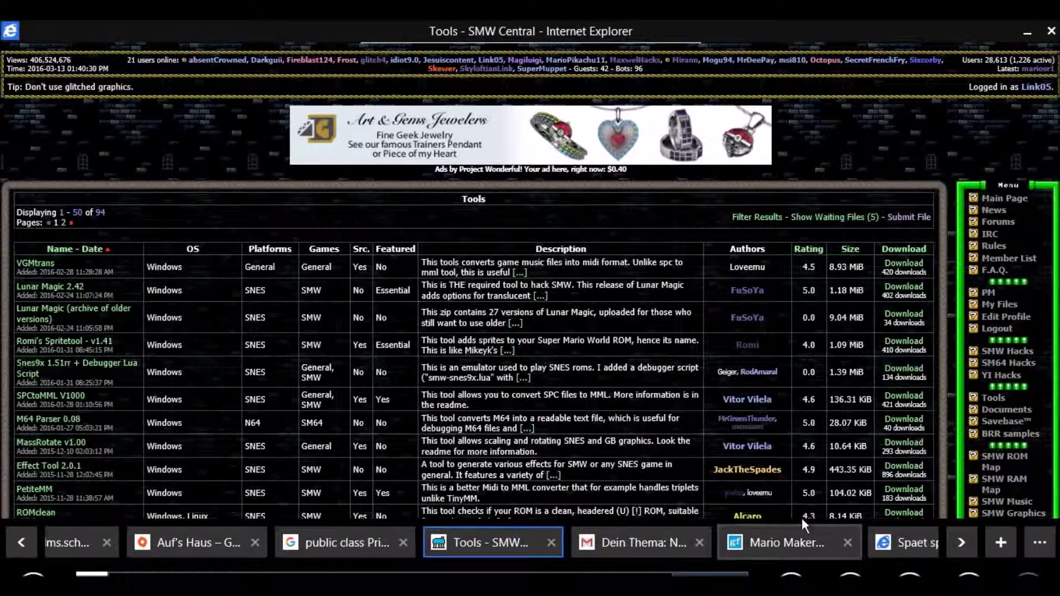
scroll(475, 347, down, 3)
scroll(474, 347, up, 1)
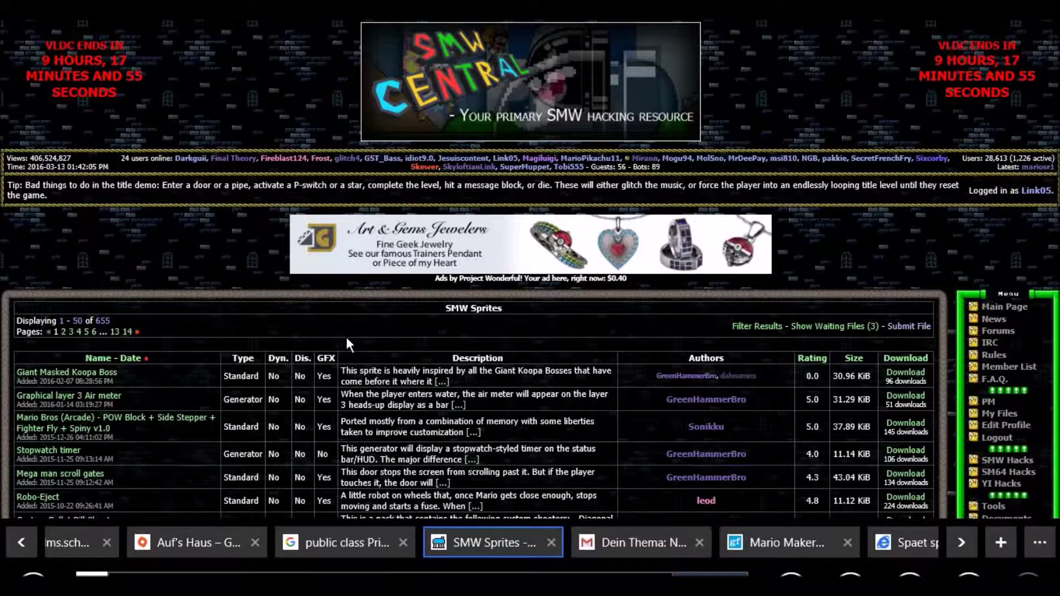
Find SMB3 Chain Chomp (v1.2) in the sprite list and download it, saving the smb3chomp zip file.
scroll(347, 339, down, 2)
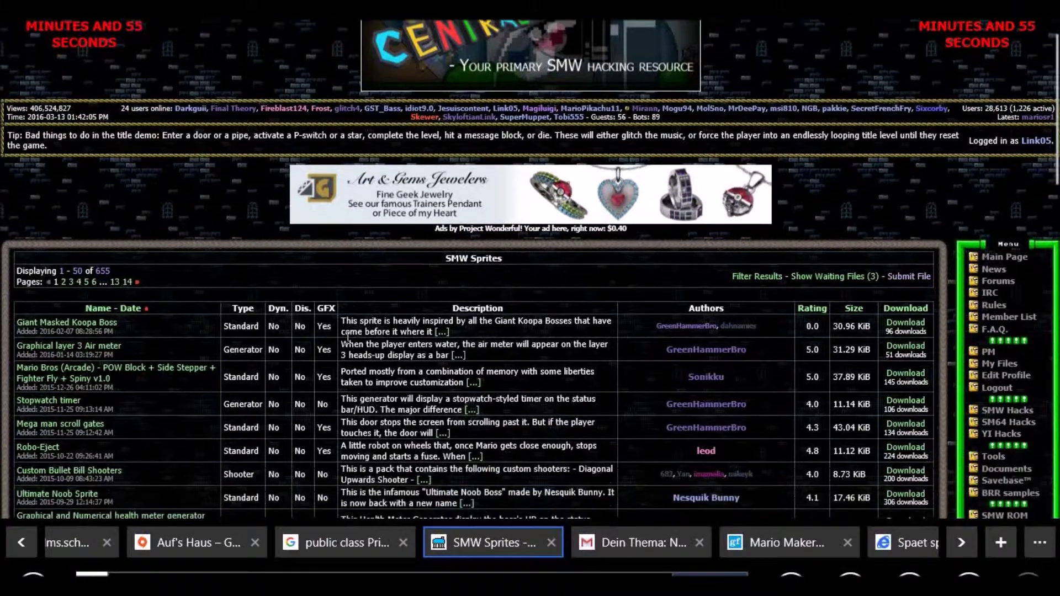
scroll(348, 338, down, 2)
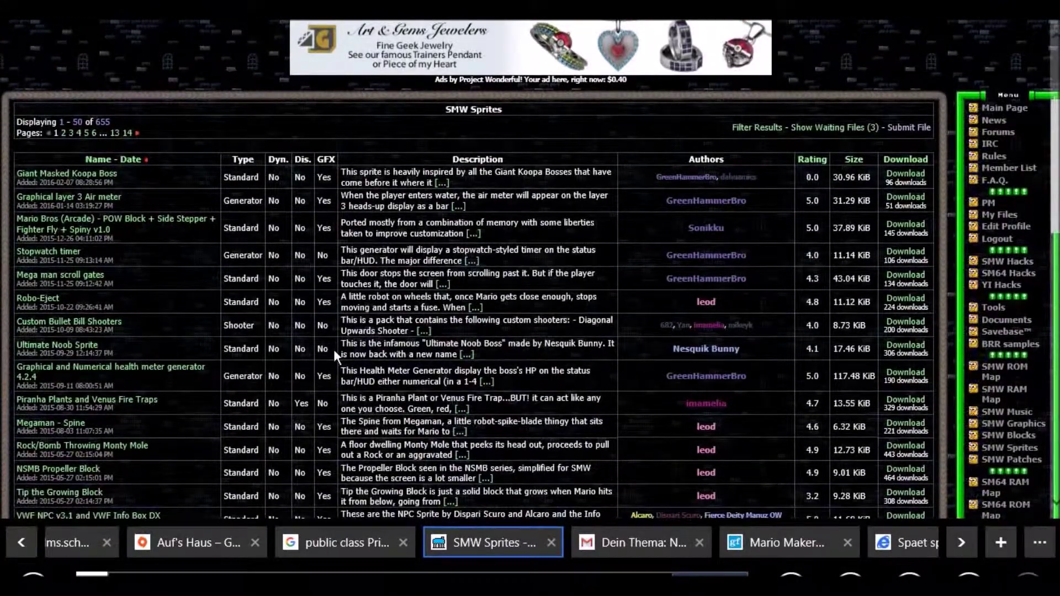
scroll(333, 350, down, 7)
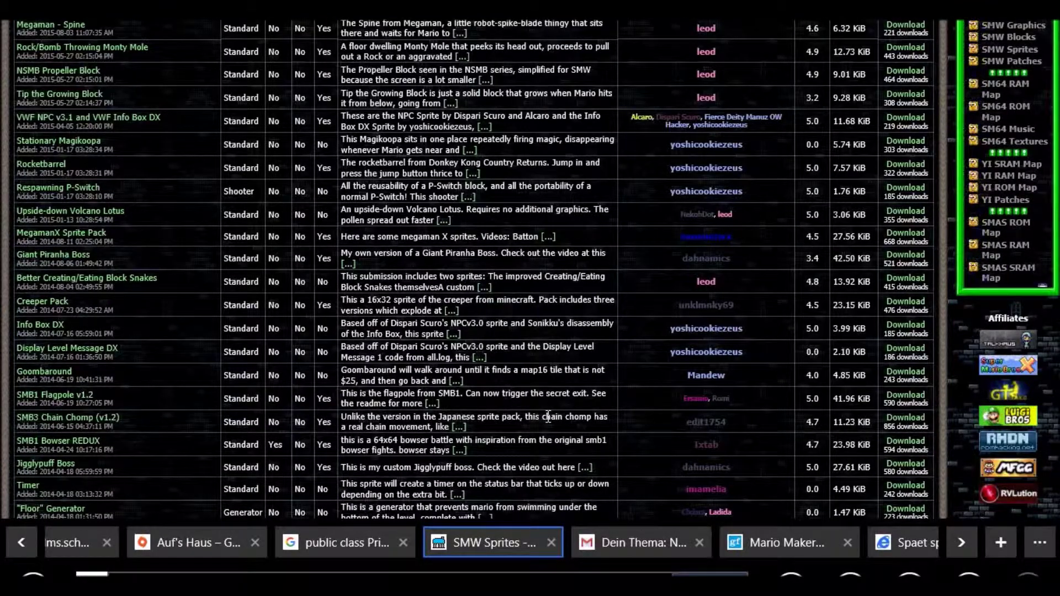
drag(549, 416, 407, 420)
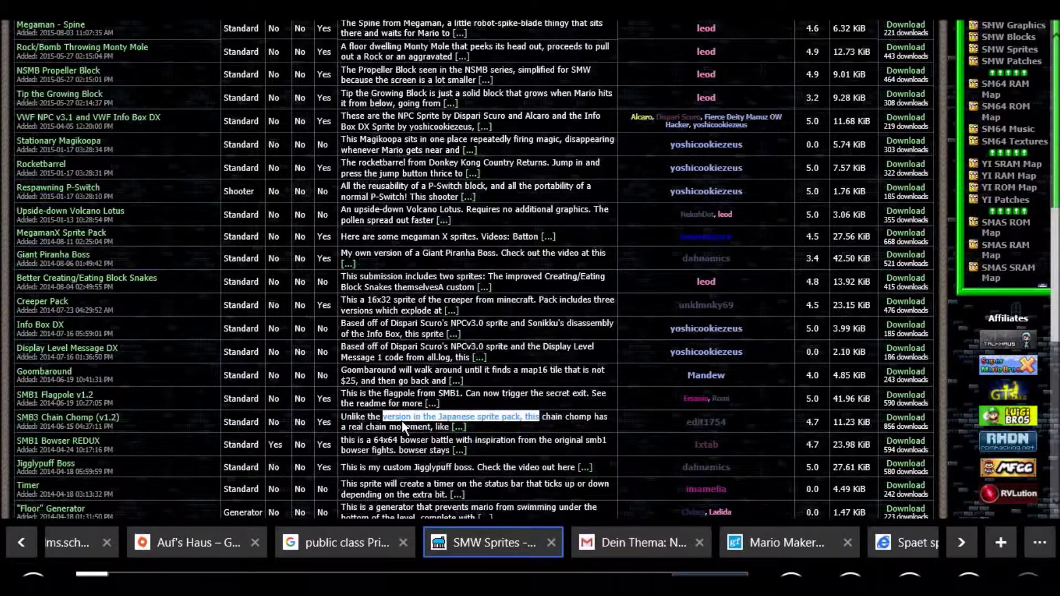
click(393, 422)
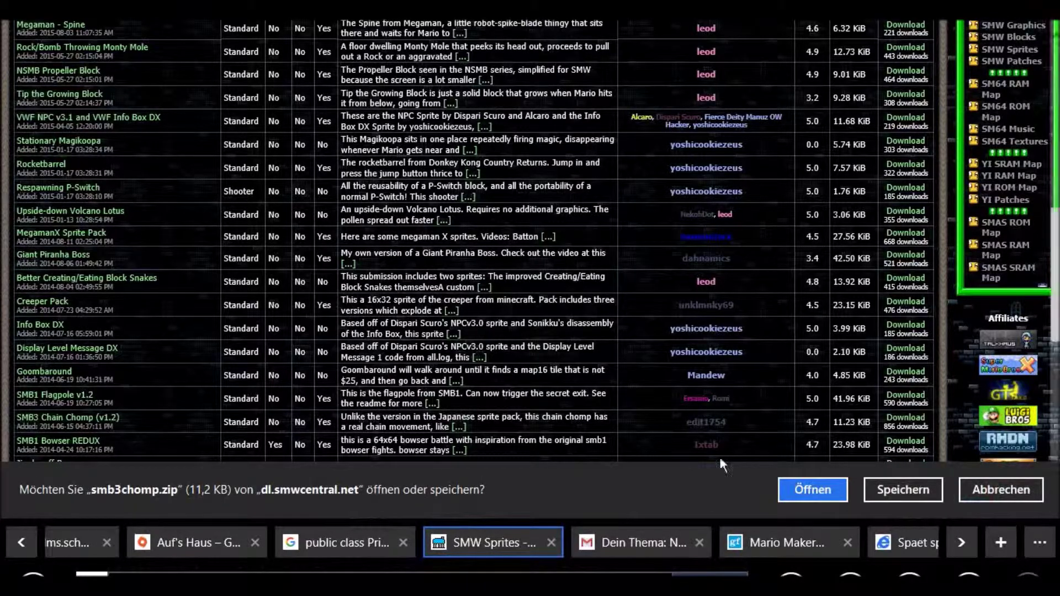
click(887, 491)
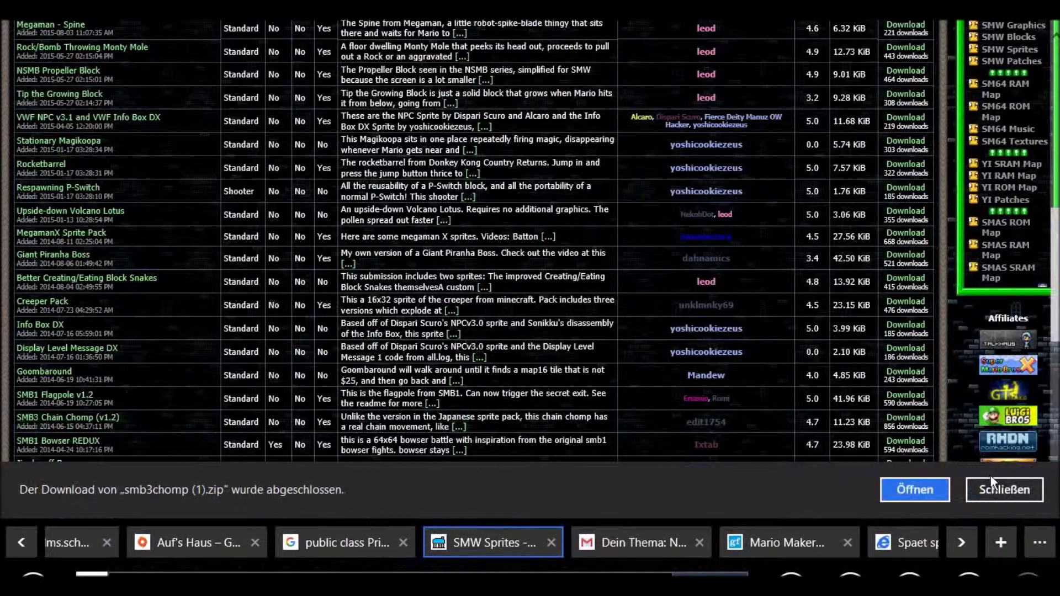
click(985, 492)
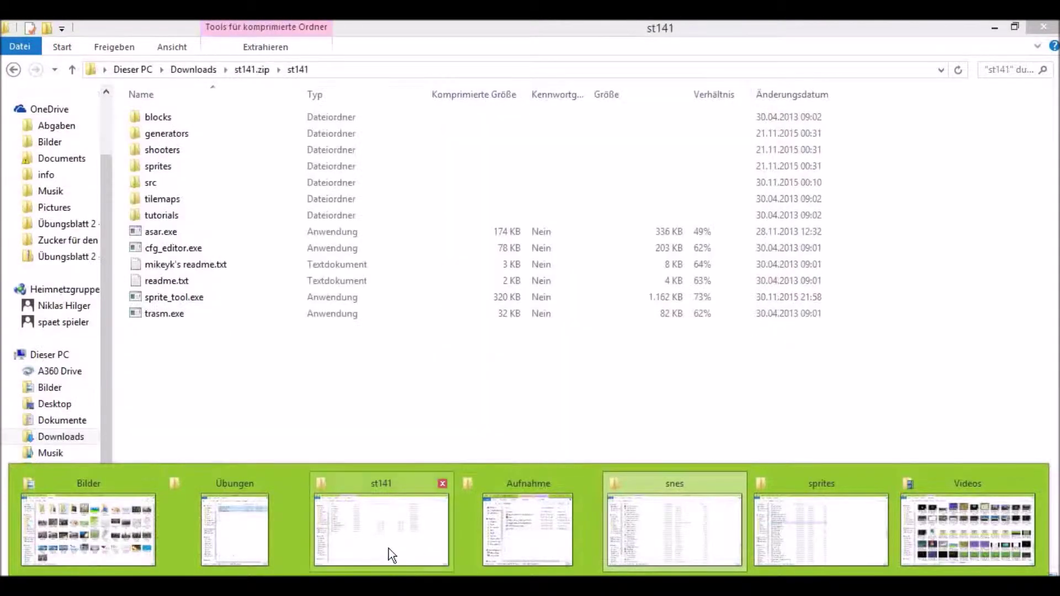
Return the st141 File Explorer window to Downloads and arrange it side by side with the snes window.
click(395, 551)
key(BackSpace)
key(BackSpace)
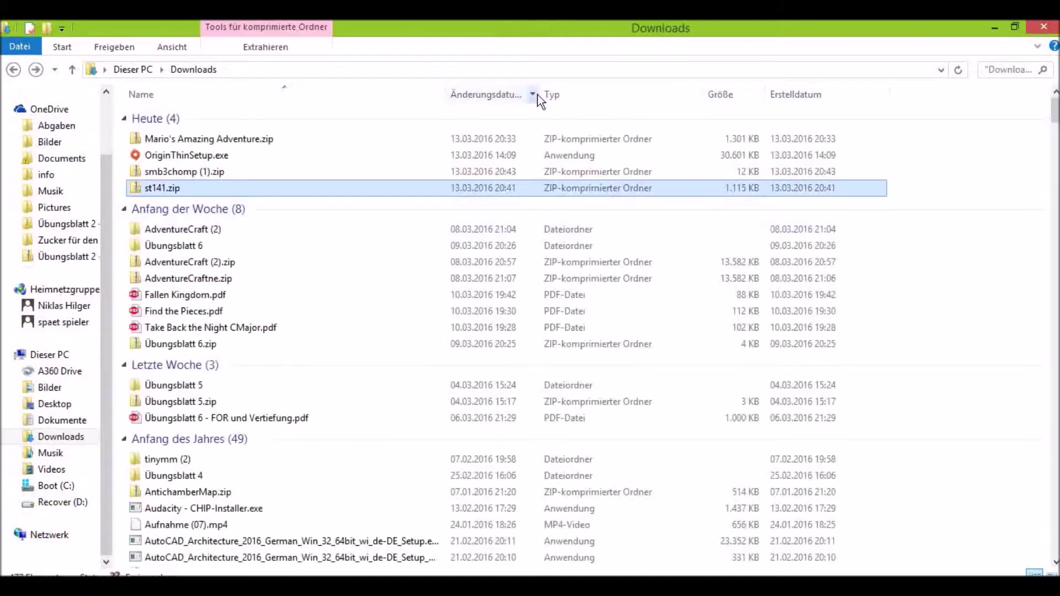
drag(587, 21, 0, 28)
drag(661, 26, 1059, 28)
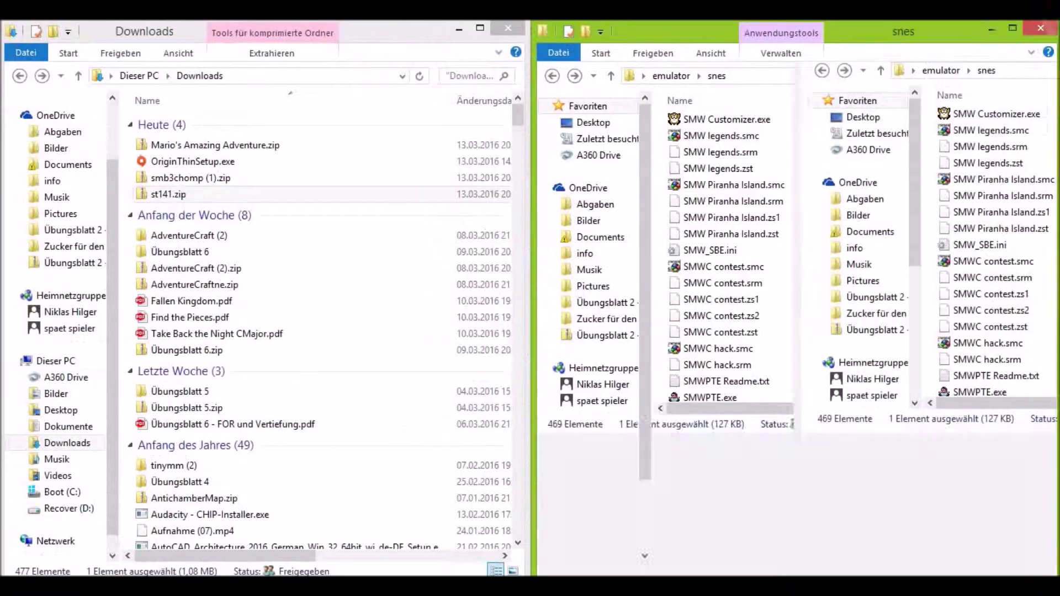
Open smb3chomp (1).zip, check its README OR DIE.txt, and close the text file.
double_click(180, 178)
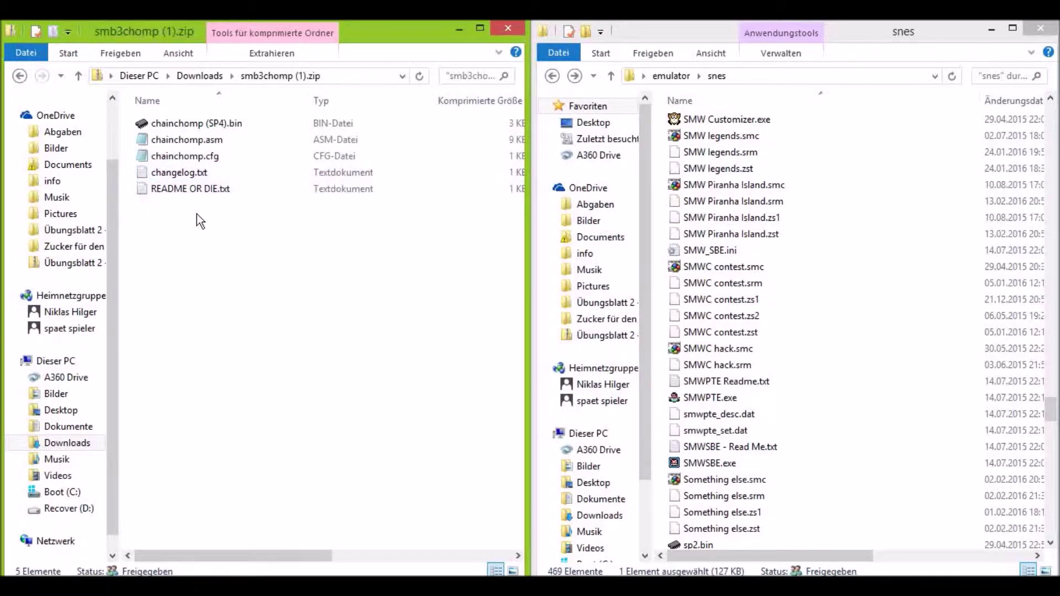
double_click(192, 191)
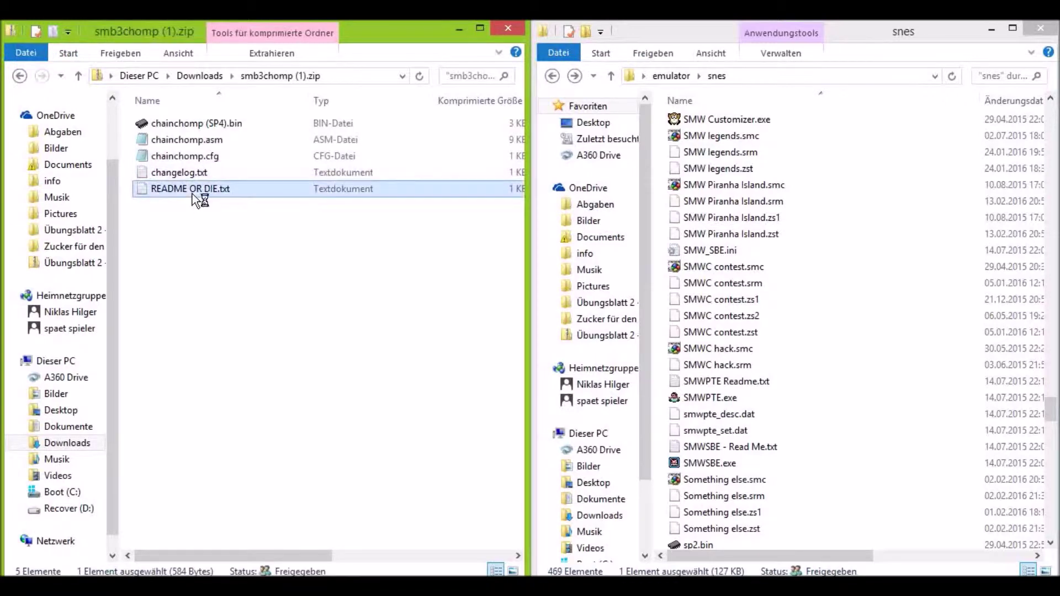
drag(352, 138, 671, 386)
click(671, 387)
click(672, 92)
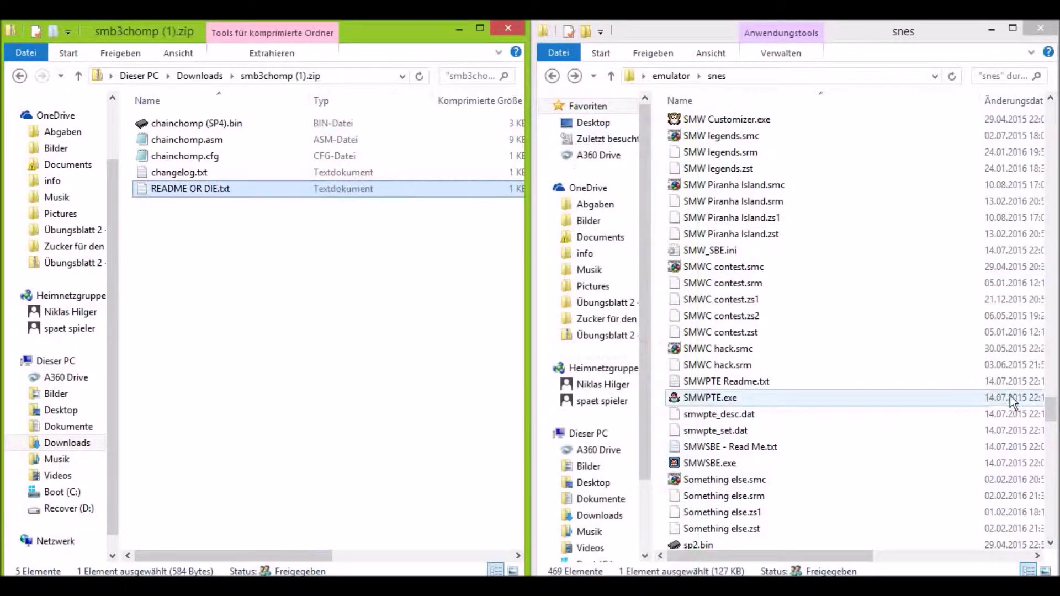
Copy chainchomp (SP4).bin from the zip archive into the ExGraphics folder inside snes.
drag(1051, 411, 1051, 113)
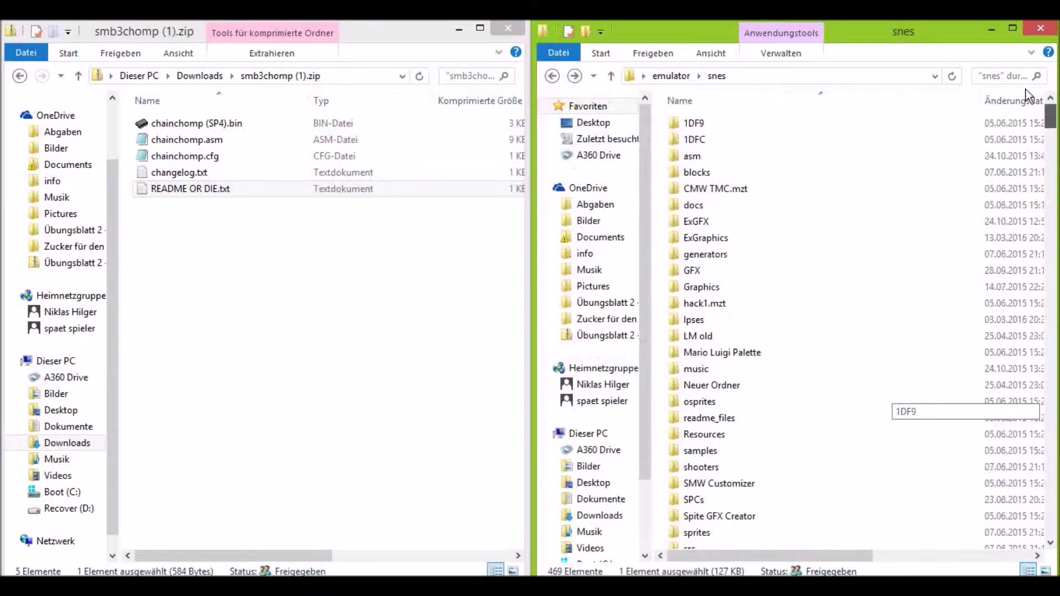
scroll(777, 203, down, 2)
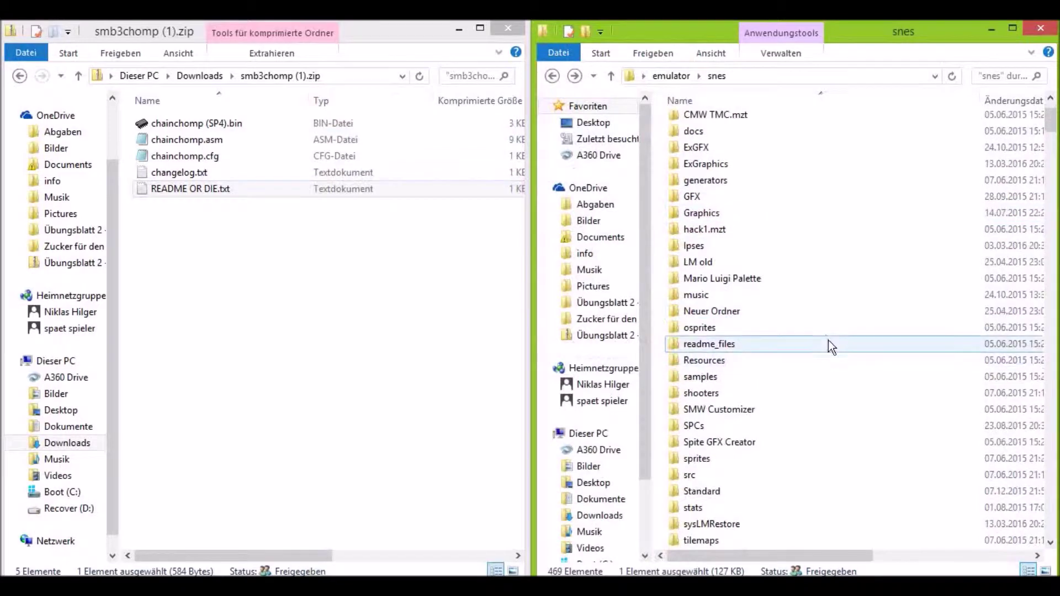
double_click(751, 165)
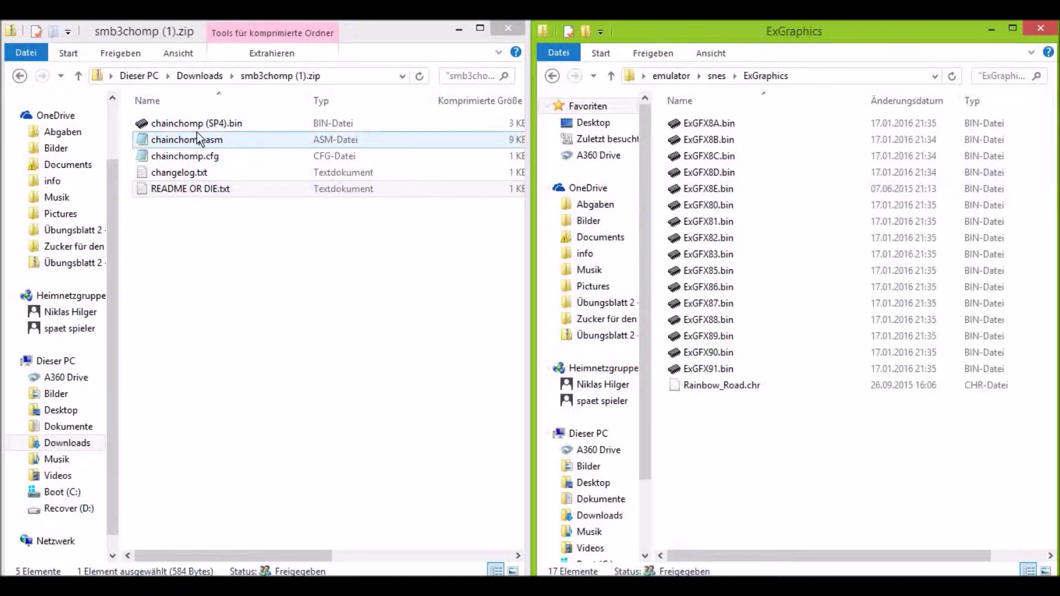
drag(199, 128, 733, 454)
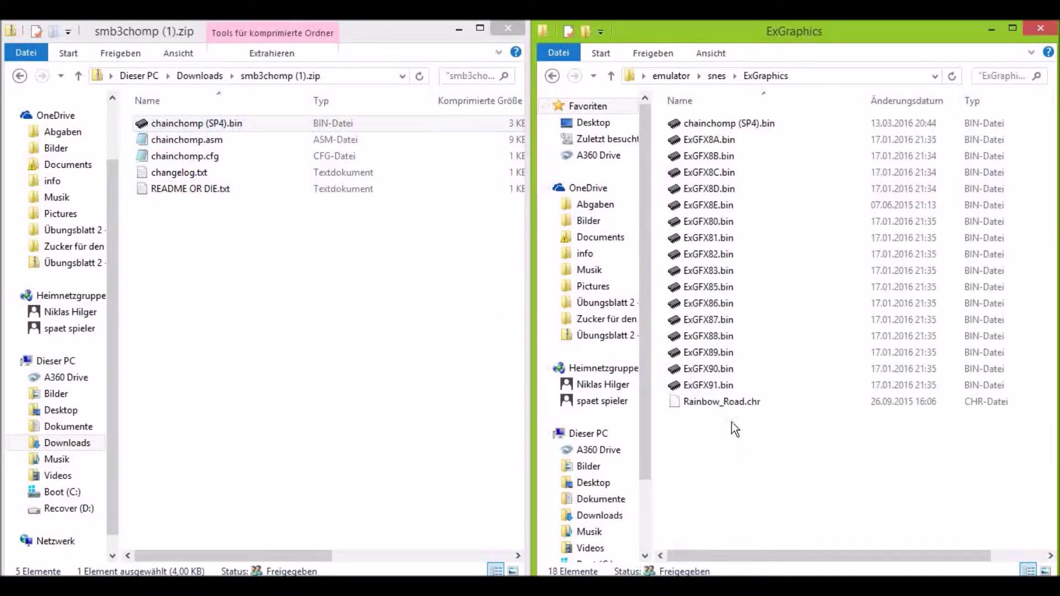
Rename the copied chainchomp (SP4).bin in ExGraphics to ExGFX8F.bin.
right_click(745, 128)
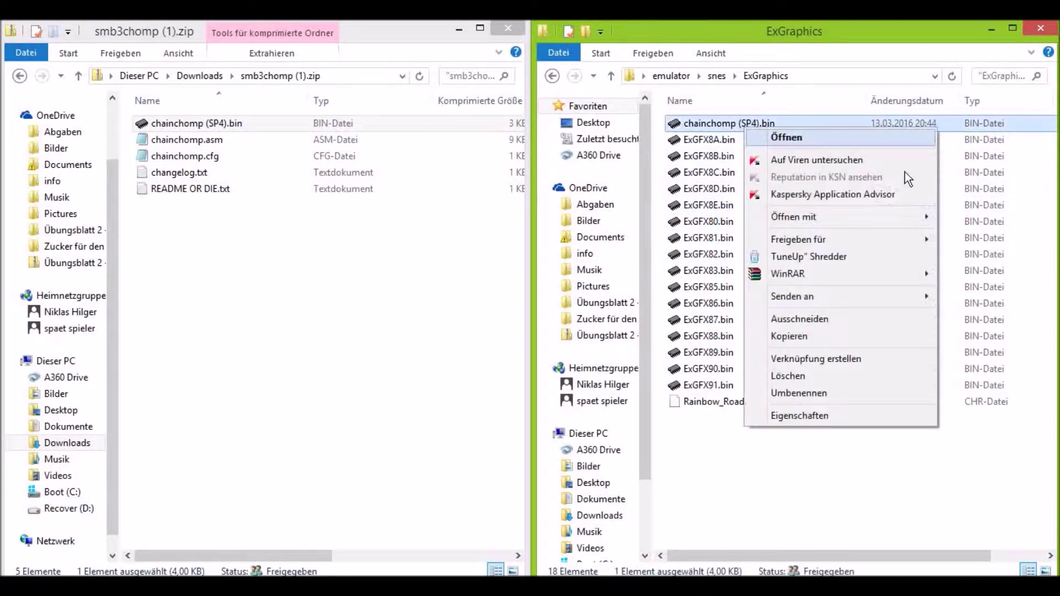
click(861, 393)
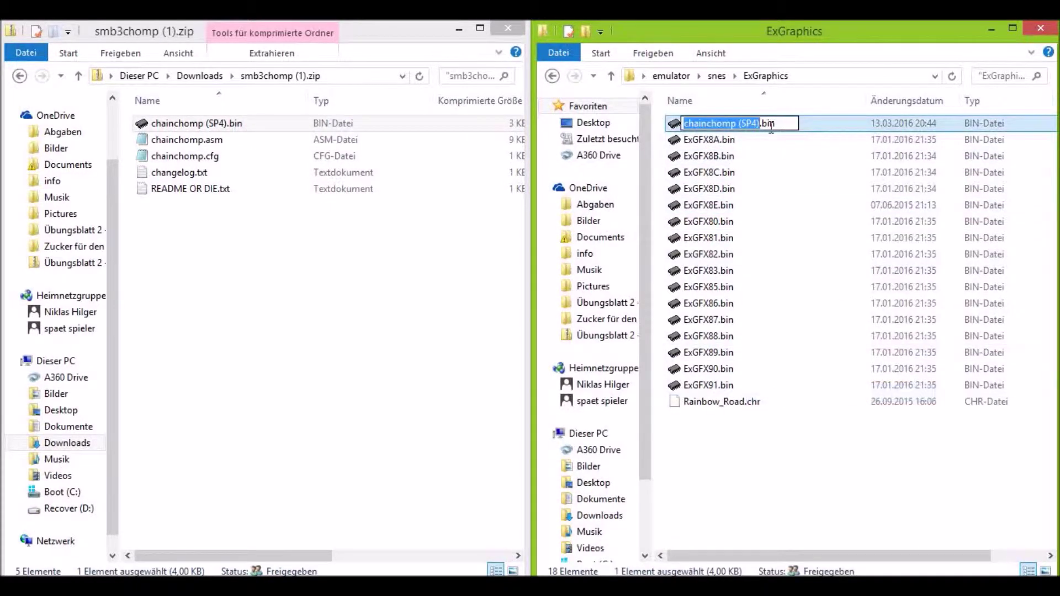
key(BackSpace)
text(ExG)
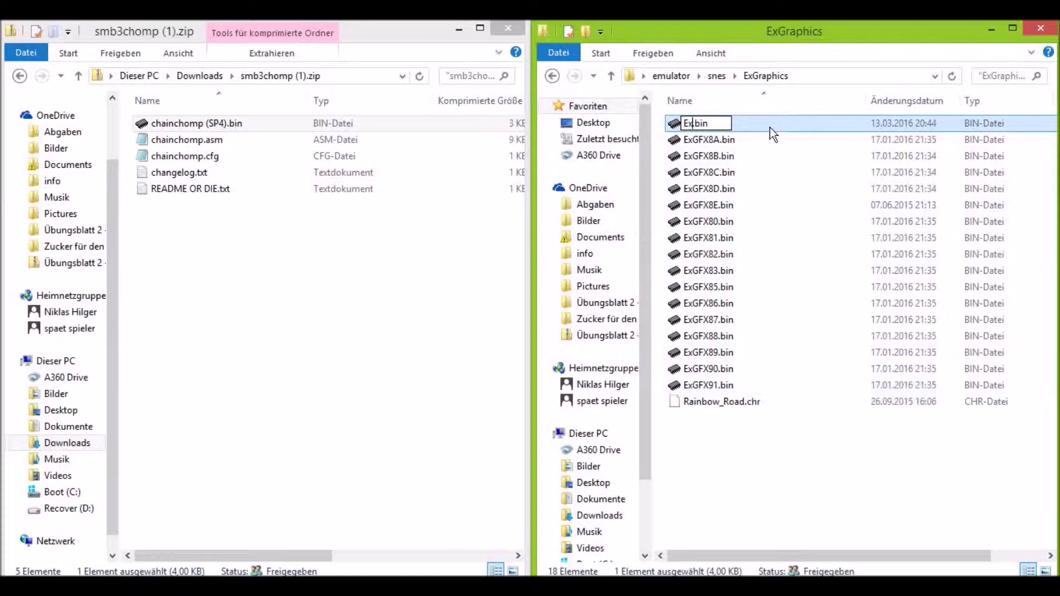
text(FX8F)
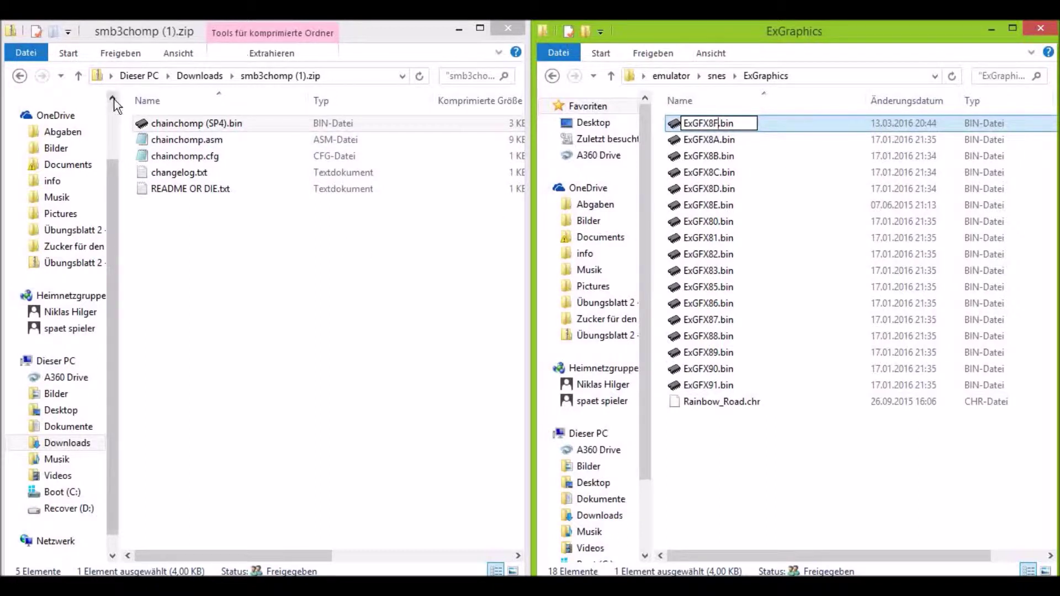
click(204, 133)
click(844, 479)
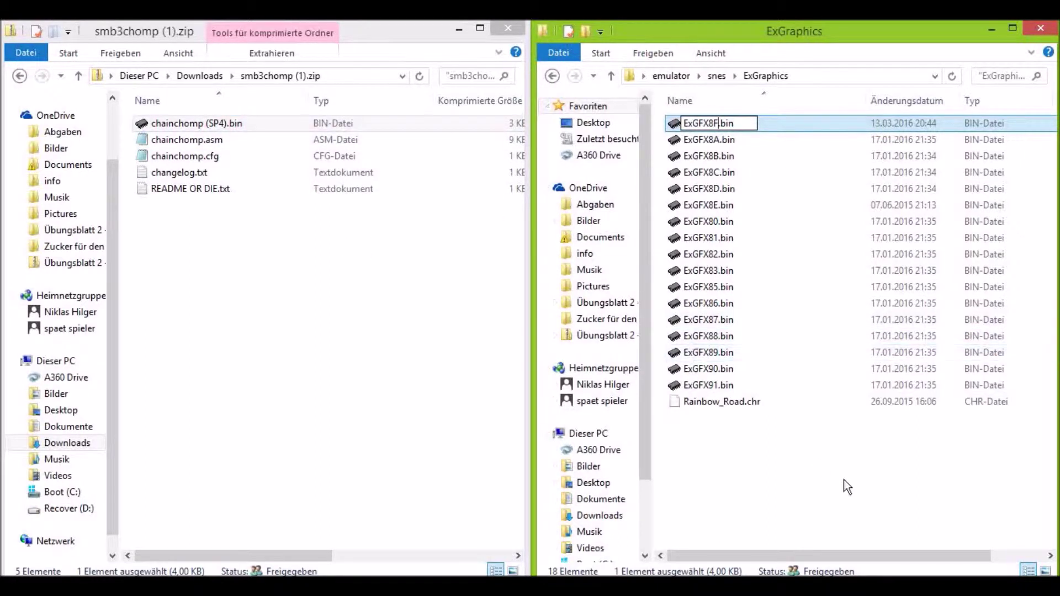
click(819, 442)
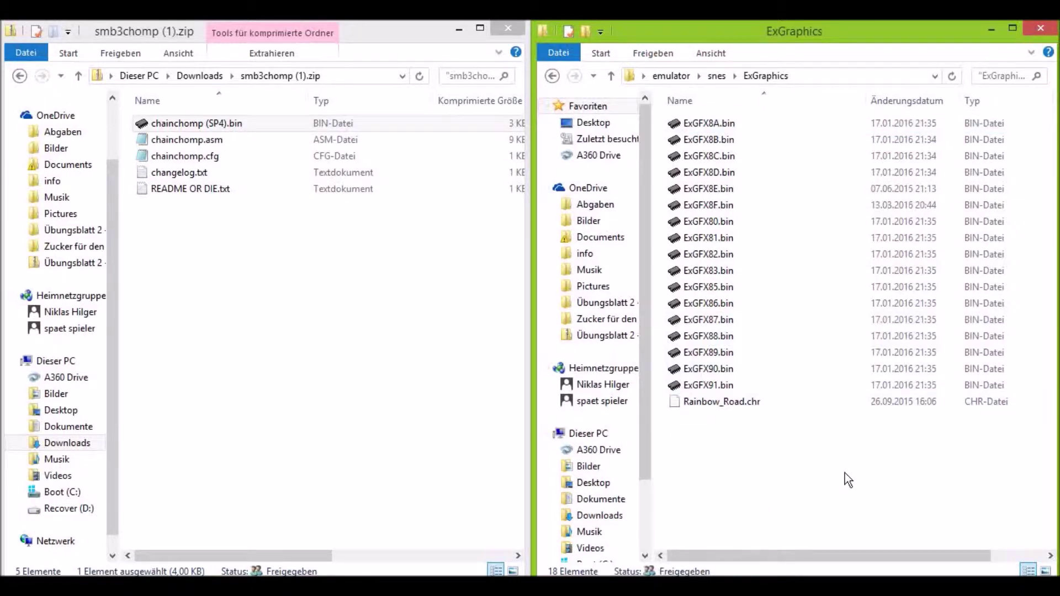
Copy chainchomp.asm and chainchomp.cfg from the zip archive into the snes sprites folder, replacing the existing files.
key(BackSpace)
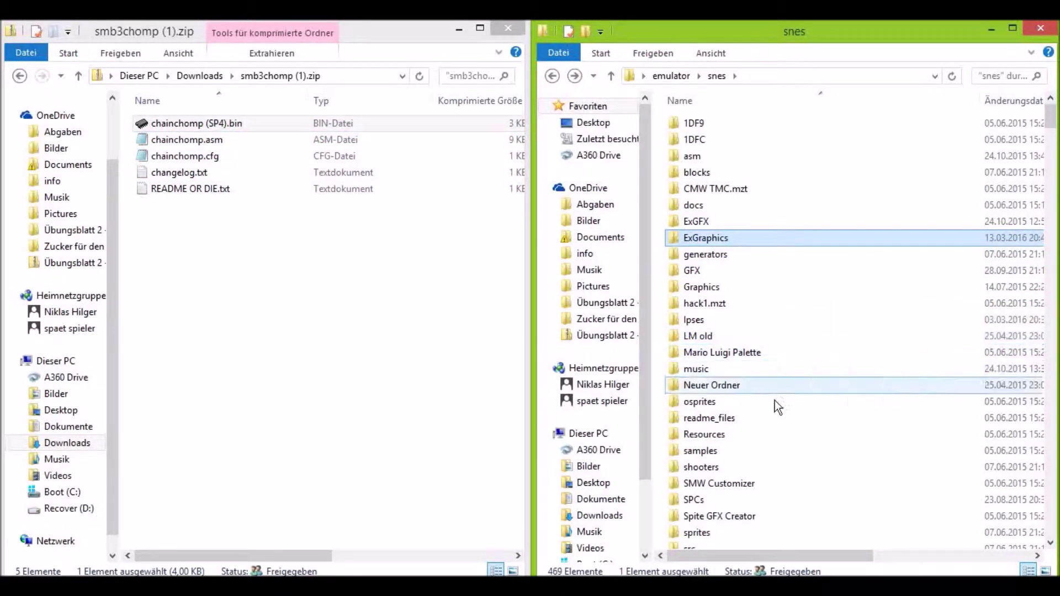
scroll(759, 442, down, 2)
double_click(735, 446)
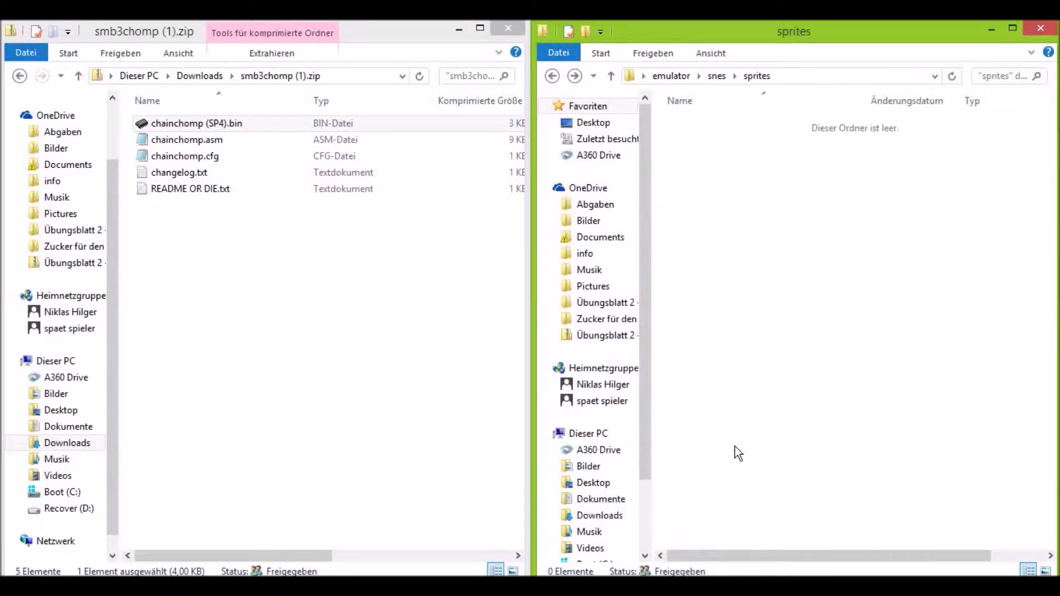
click(155, 124)
drag(164, 152, 660, 280)
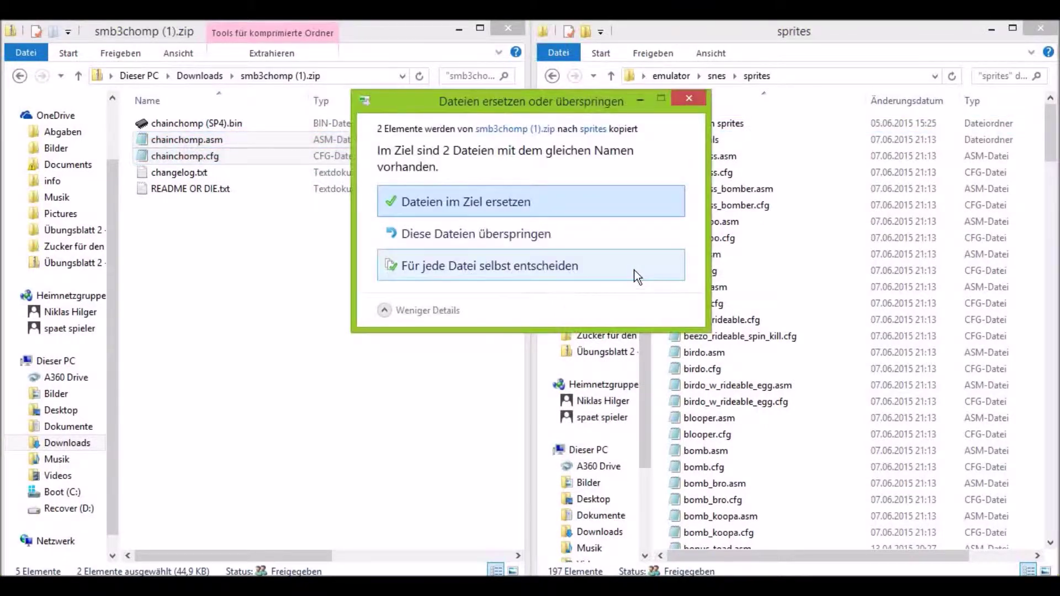
click(479, 206)
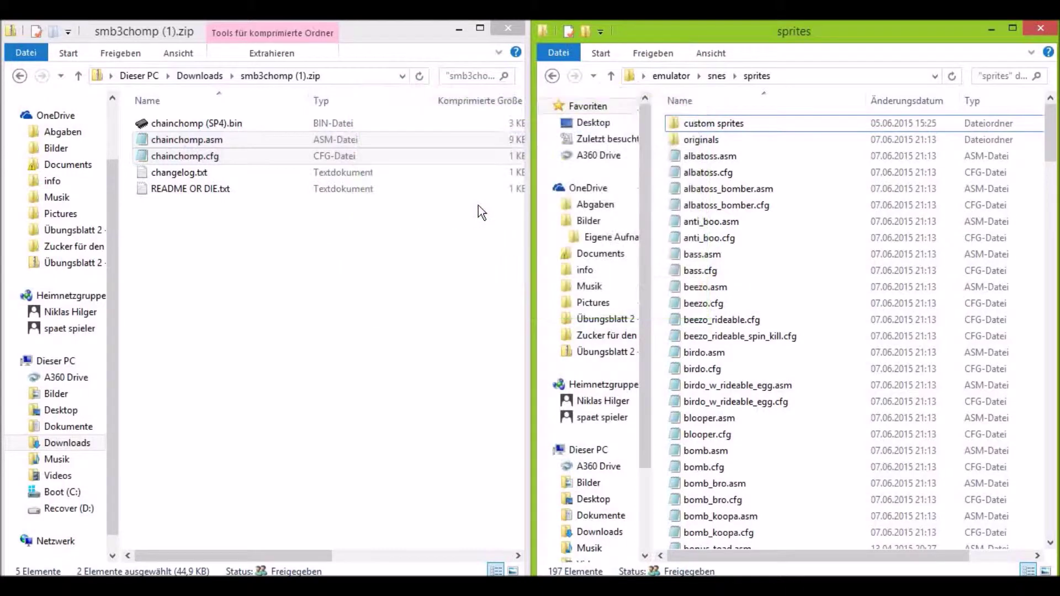
Maximize the sprites window and close the open Videos window.
click(1013, 29)
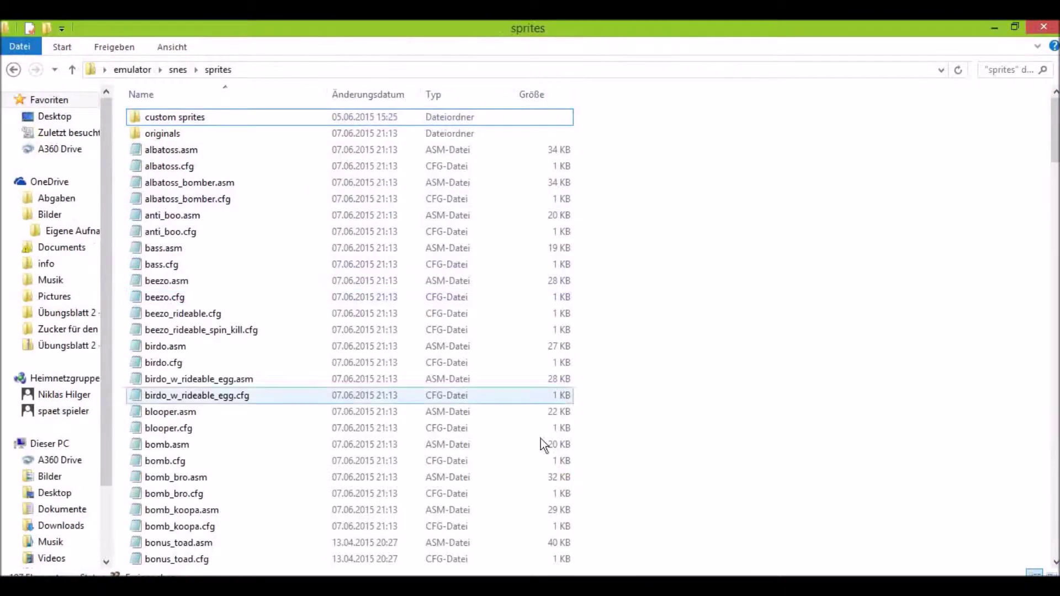
scroll(785, 566, down, 1)
click(530, 586)
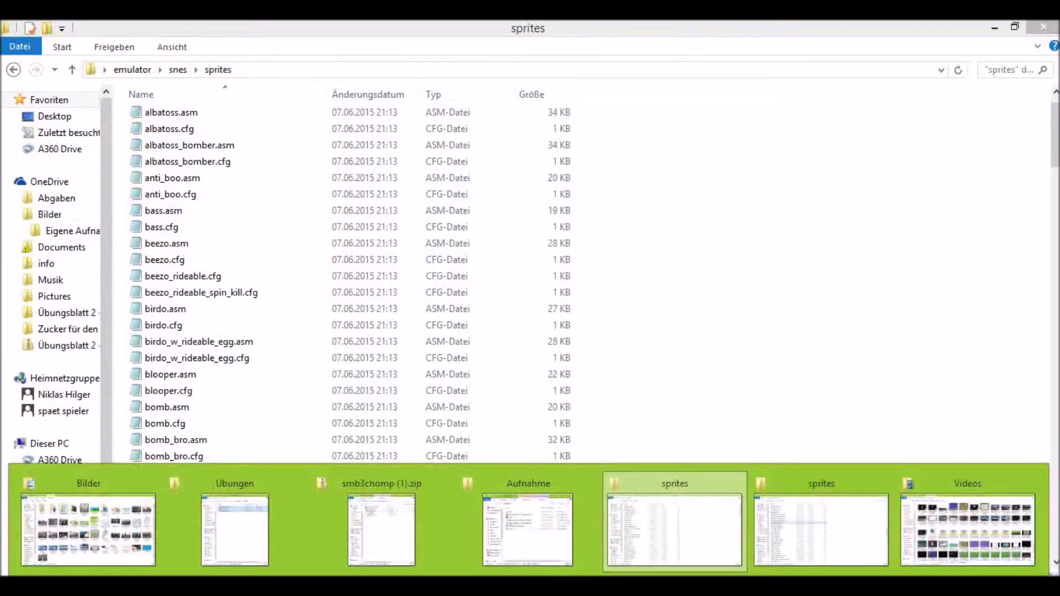
click(909, 506)
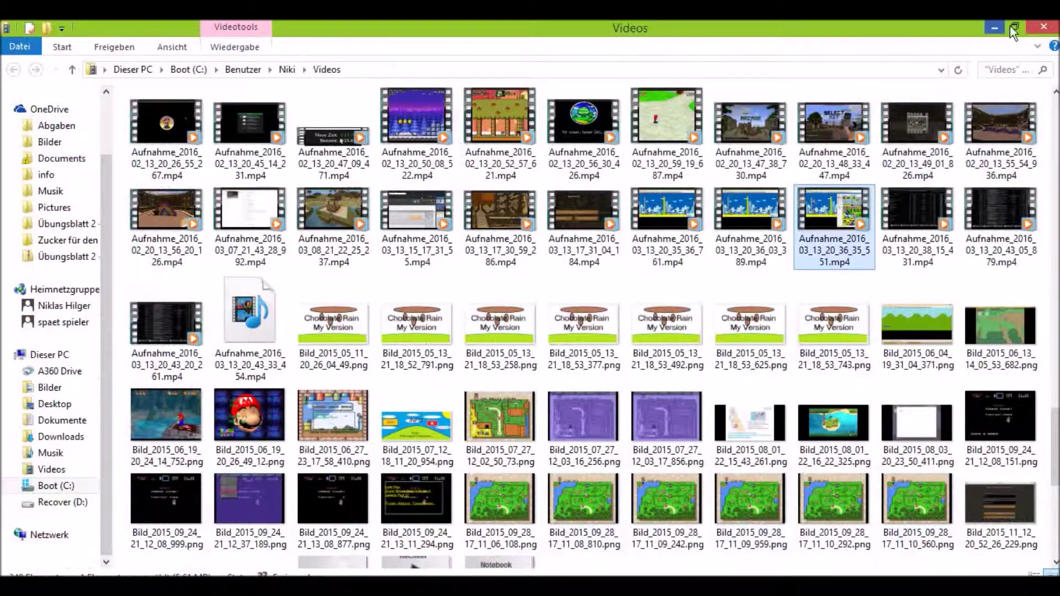
click(1046, 29)
Switch to the other sprites window, go up to the snes folder and open sprites.txt.
click(530, 586)
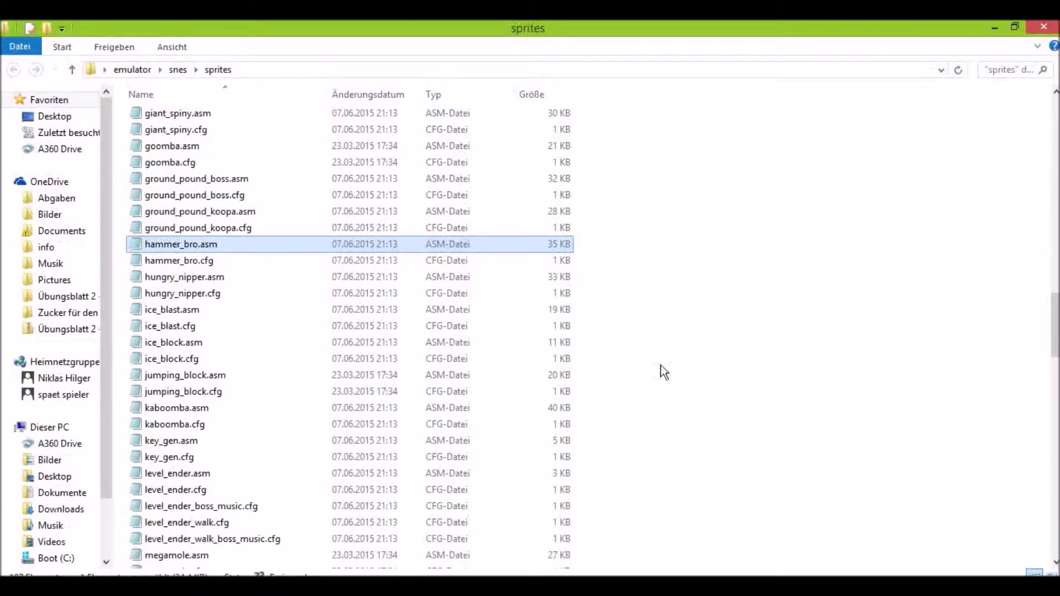
click(177, 70)
scroll(309, 359, down, 8)
scroll(342, 405, down, 11)
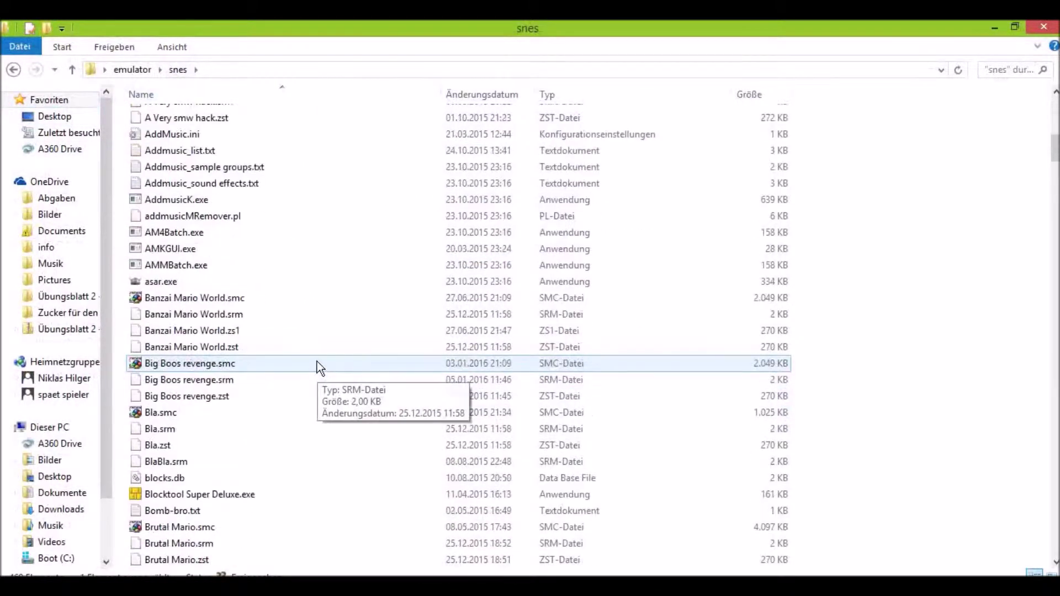
drag(1055, 171, 1055, 365)
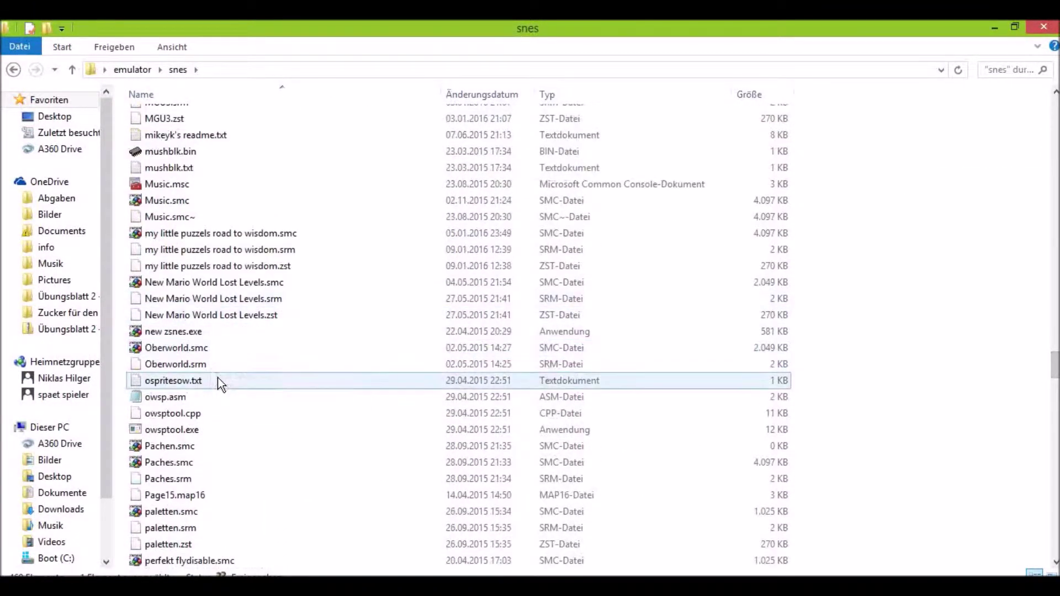
scroll(218, 377, down, 2)
scroll(217, 379, down, 15)
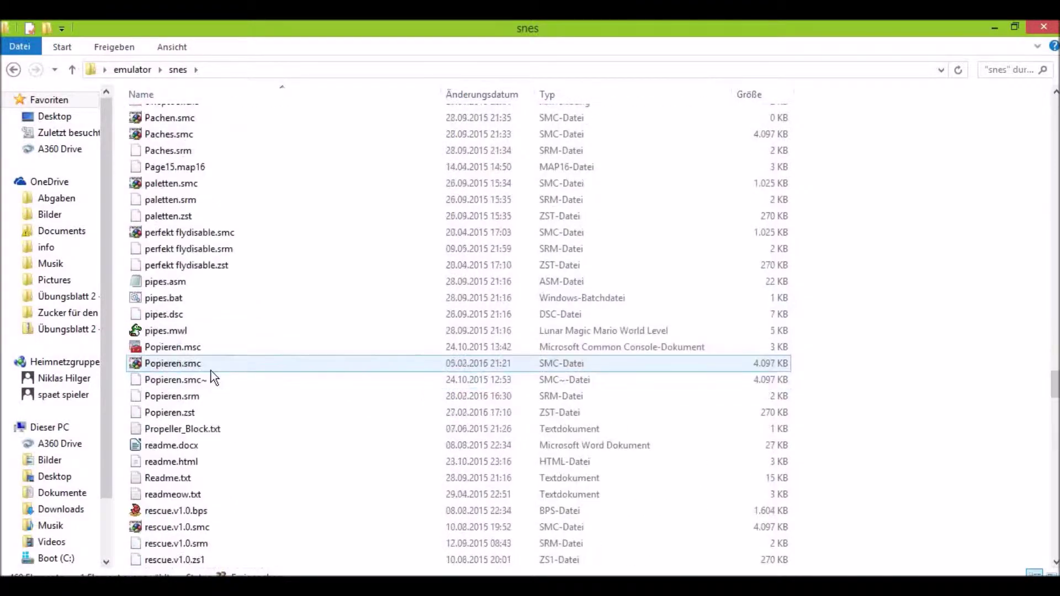
scroll(201, 400, down, 7)
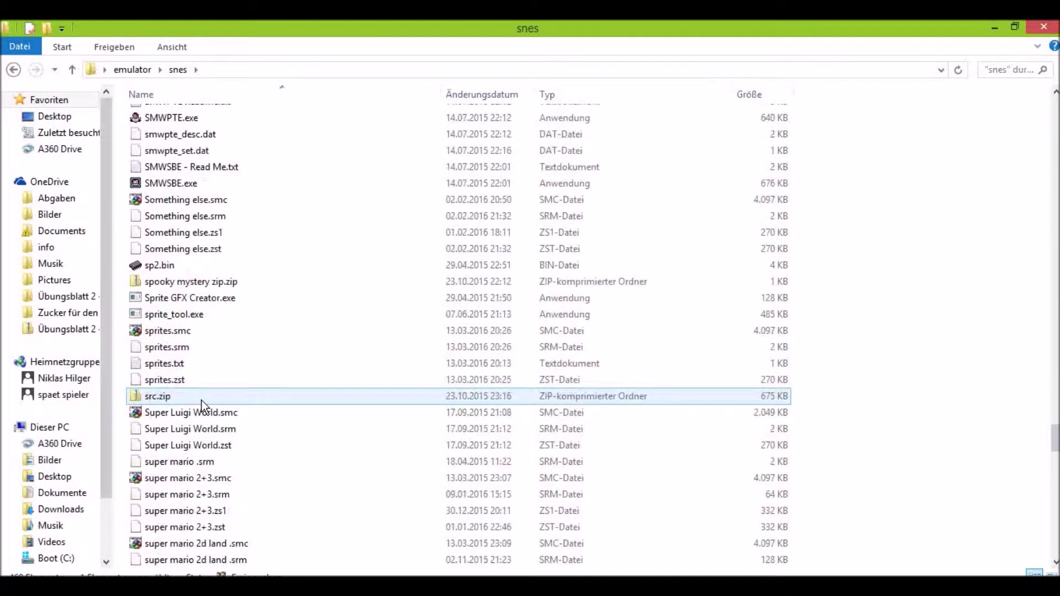
double_click(199, 365)
Add a second line below the hammer_bro.cfg entry in sprites.txt, starting with sprite number 23 and a space.
drag(476, 180, 195, 113)
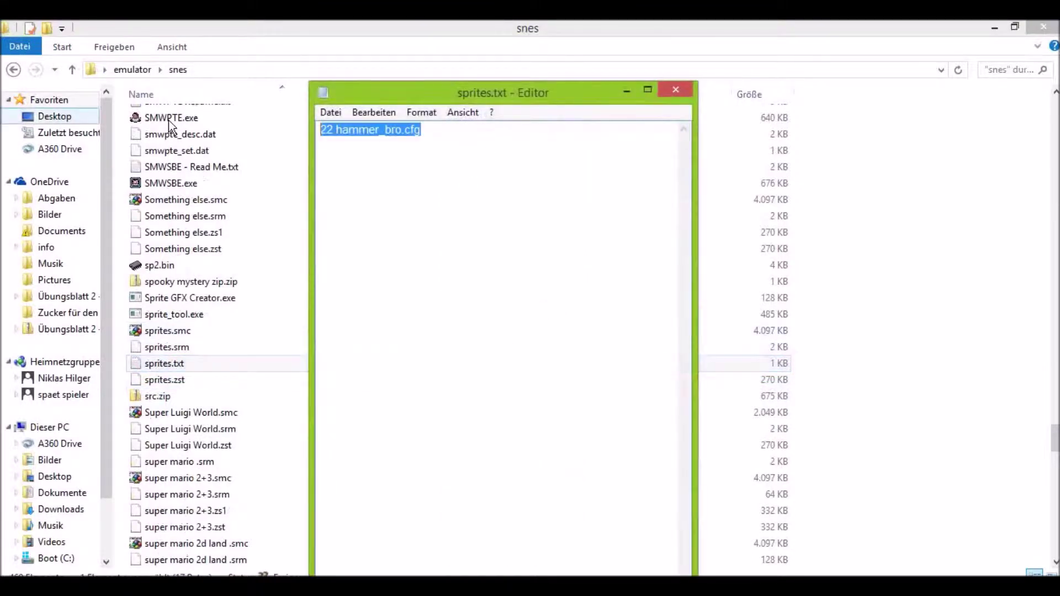
click(445, 113)
click(432, 133)
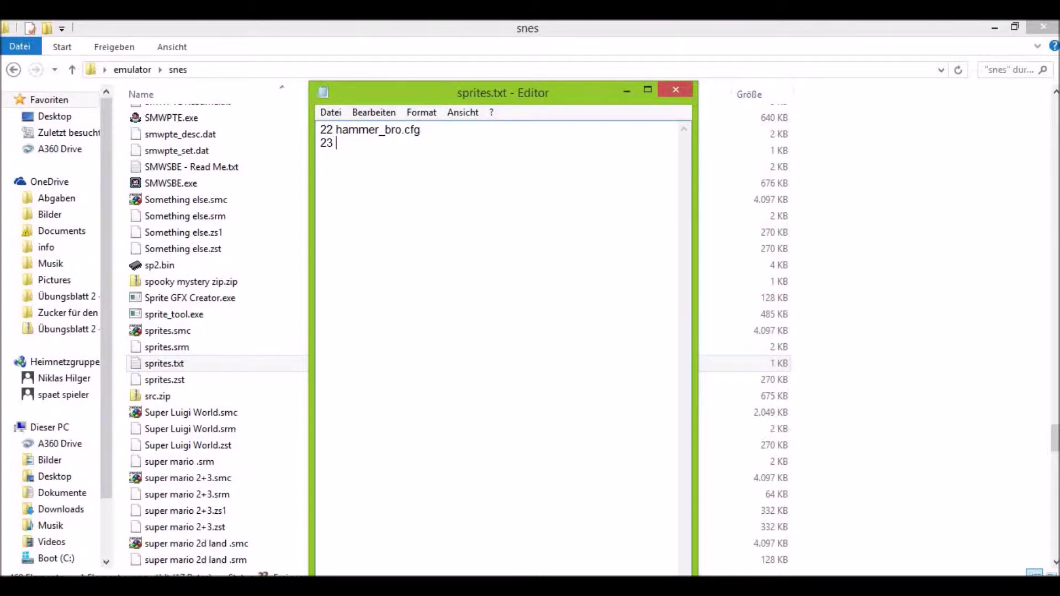
Find chainchomp.cfg in the sprites folder and copy its full file name.
click(761, 494)
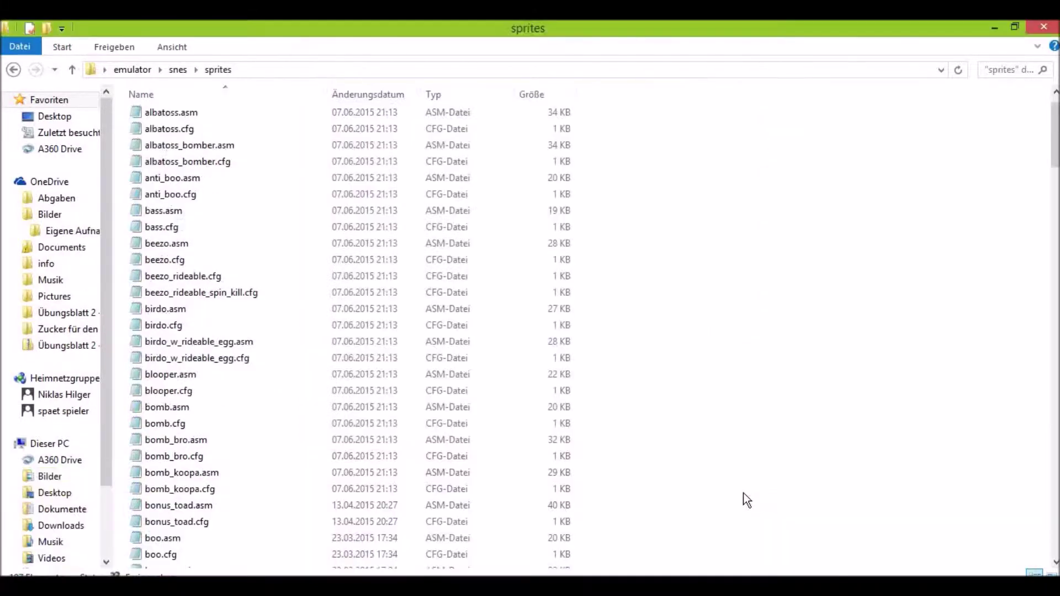
scroll(216, 442, down, 2)
scroll(215, 442, down, 3)
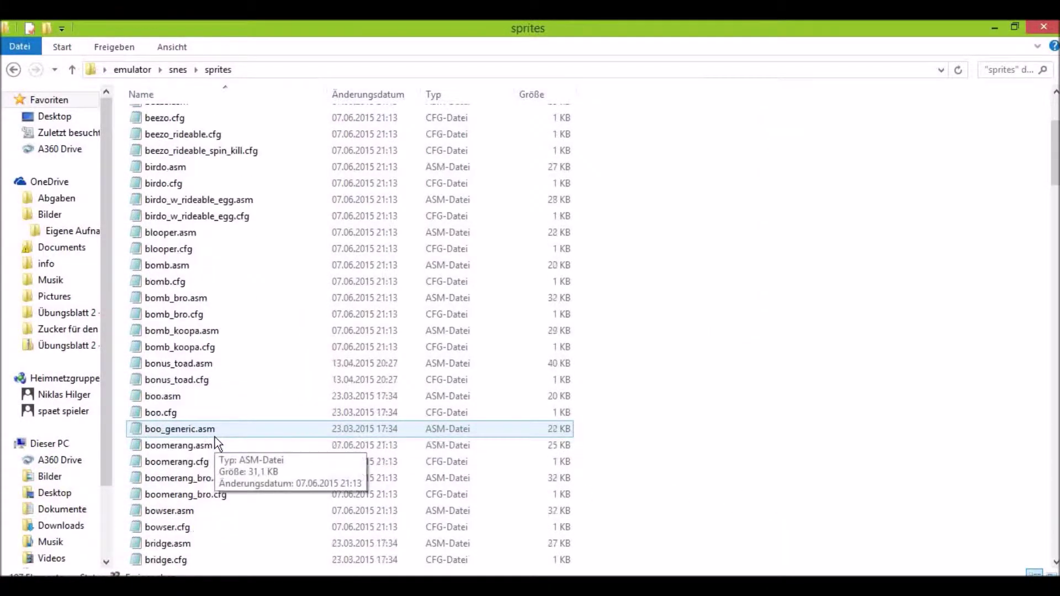
scroll(215, 444, down, 6)
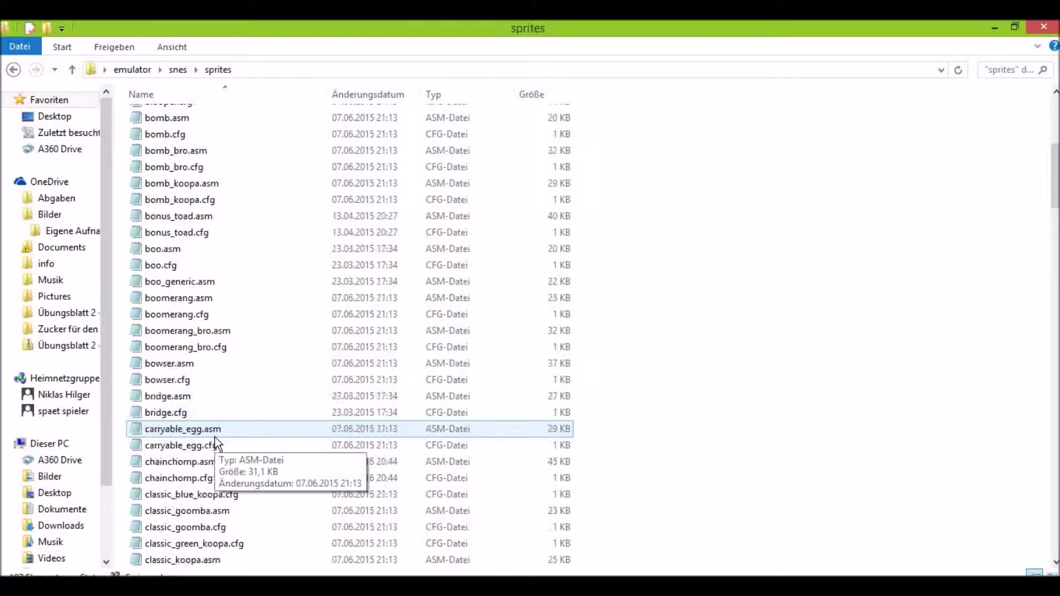
scroll(217, 444, down, 2)
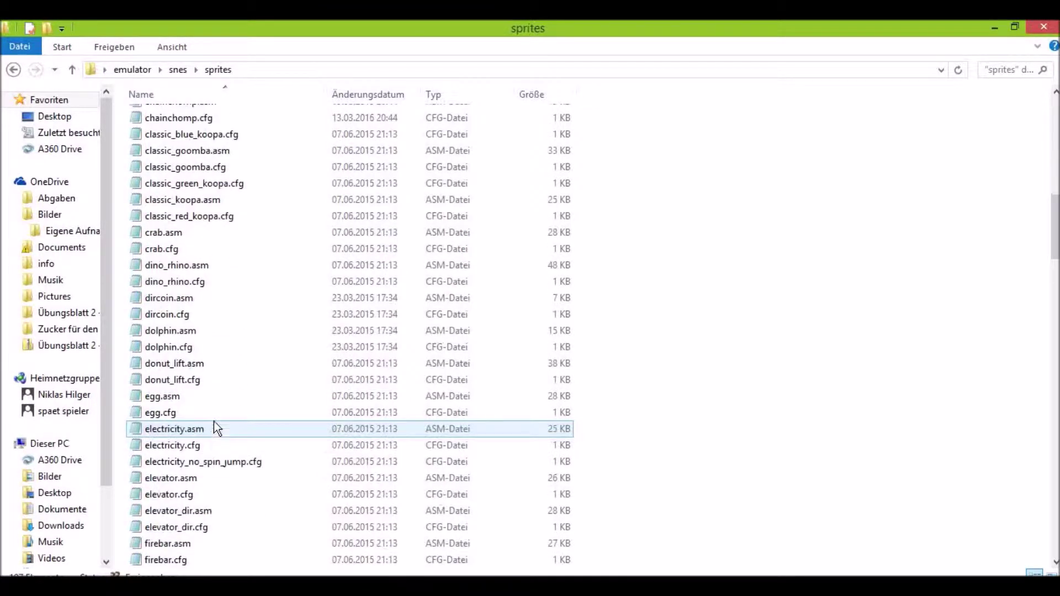
scroll(213, 415, up, 1)
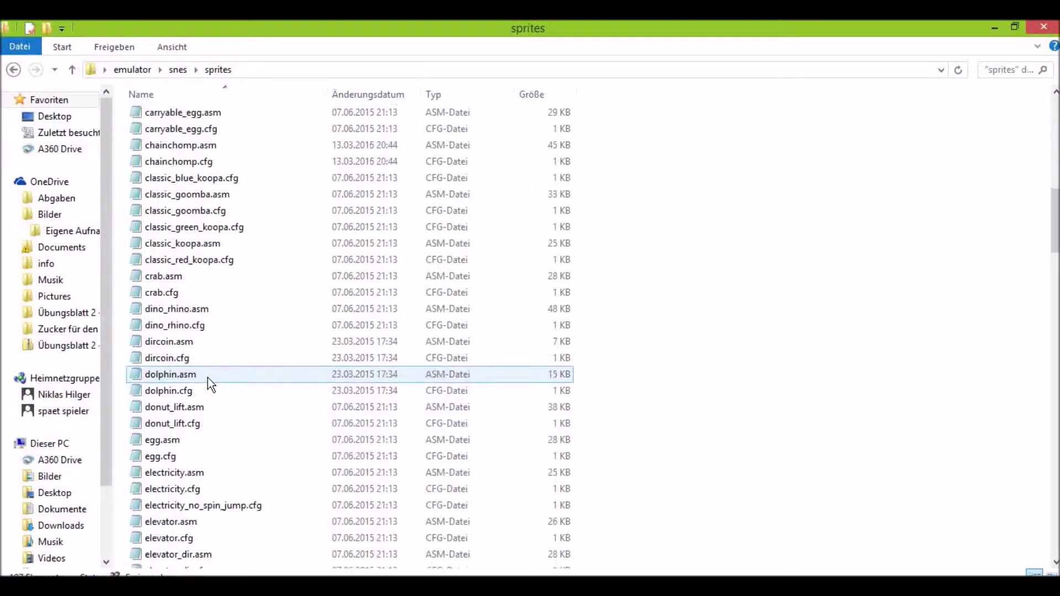
right_click(149, 164)
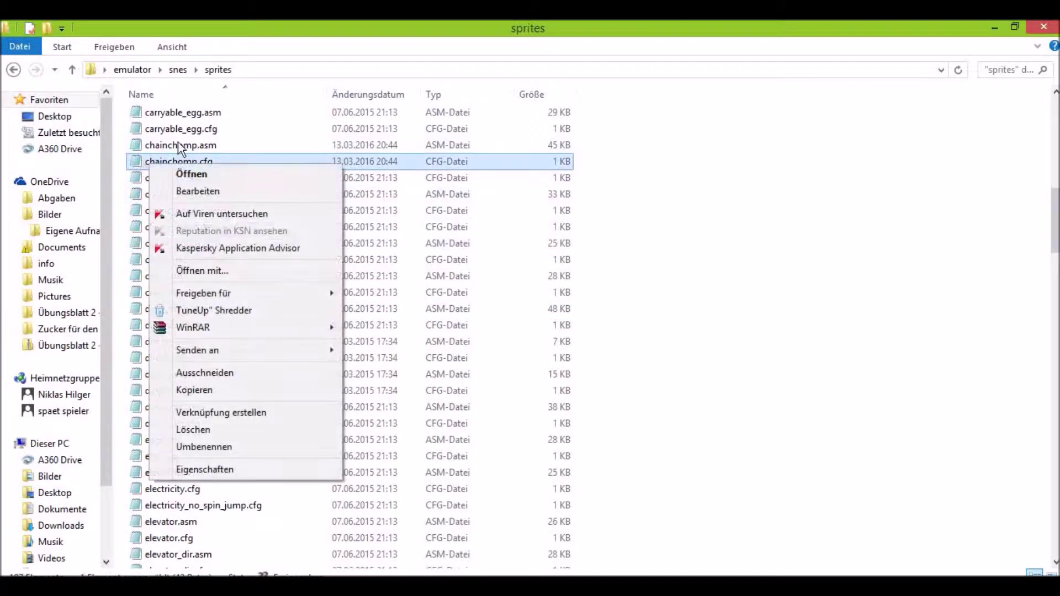
click(261, 444)
key(ctrl+c)
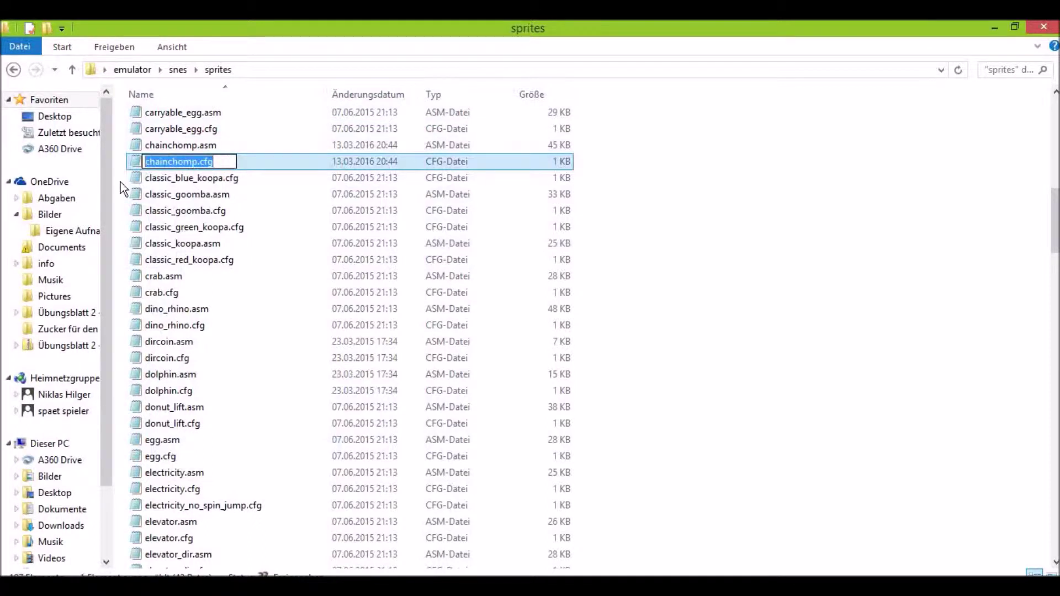
Close the open Editor windows for hammer_bro.asm and hammer_bro.cfg.
click(727, 455)
click(719, 587)
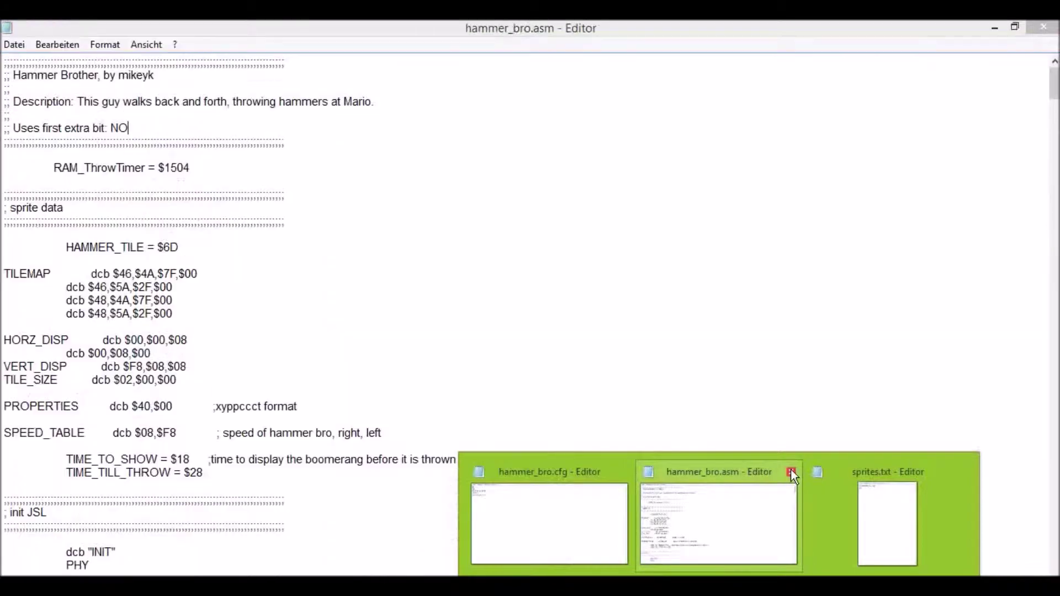
click(792, 472)
click(706, 472)
Paste chainchomp.cfg after number 23 in sprites.txt and close the file, saving the changes.
click(711, 478)
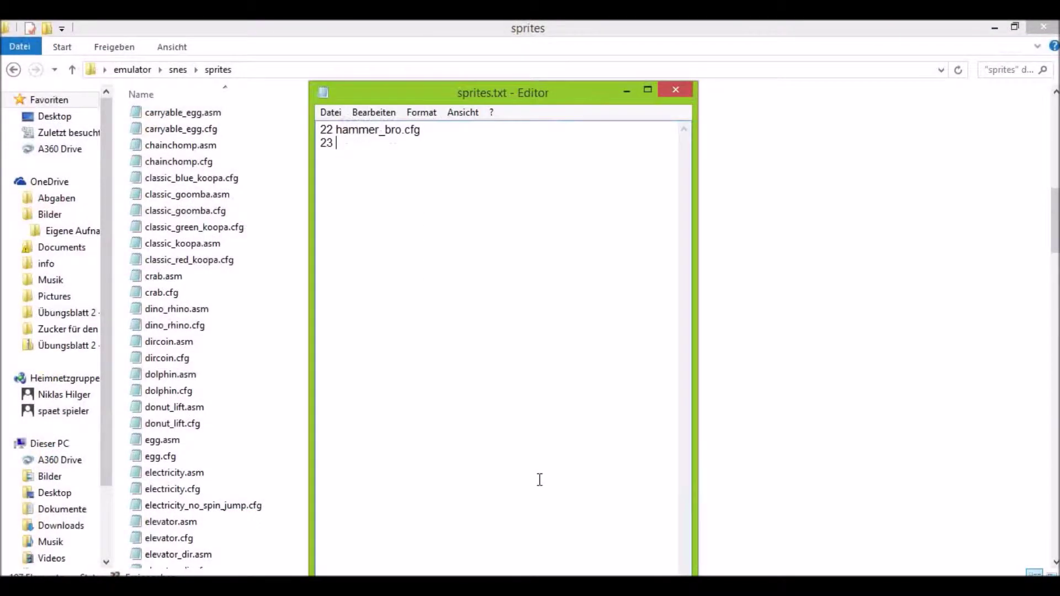
key(ctrl+v)
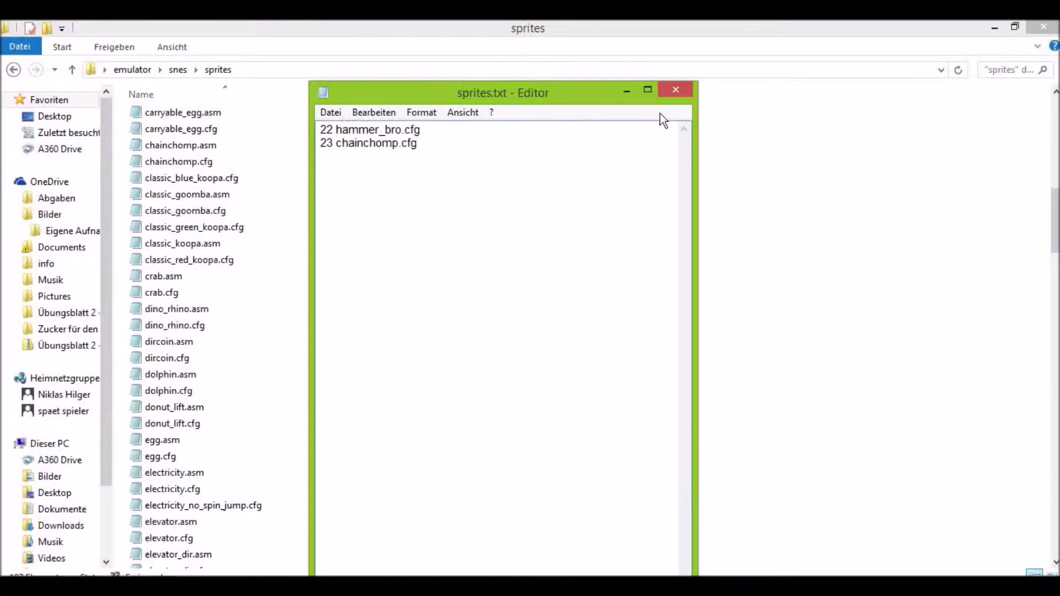
click(675, 91)
click(448, 328)
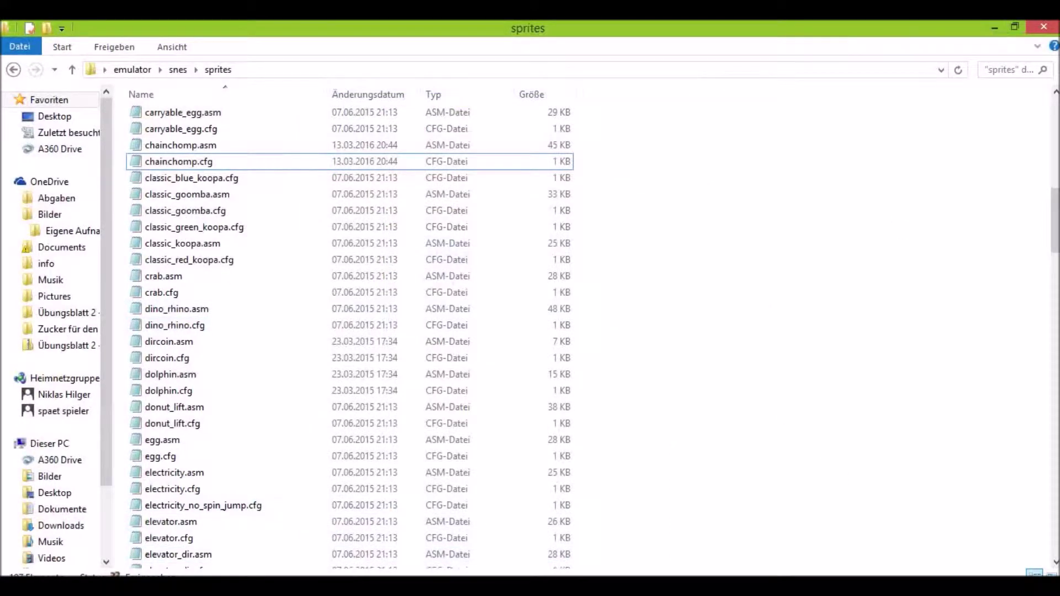
Start sprite_tool.exe from the snes folder and move its console window aside so the file list stays accessible.
click(792, 516)
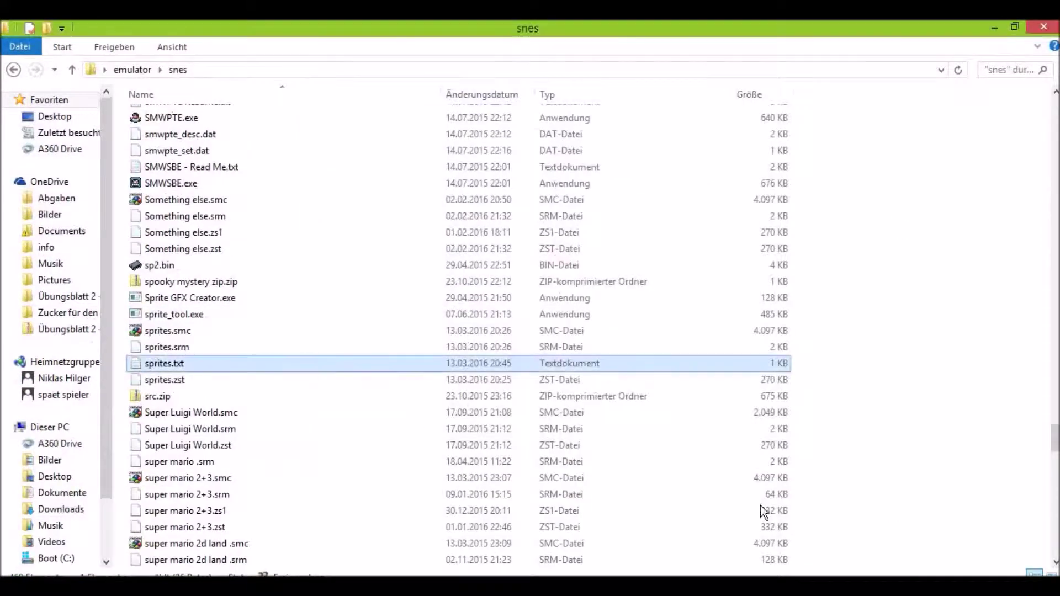
double_click(251, 318)
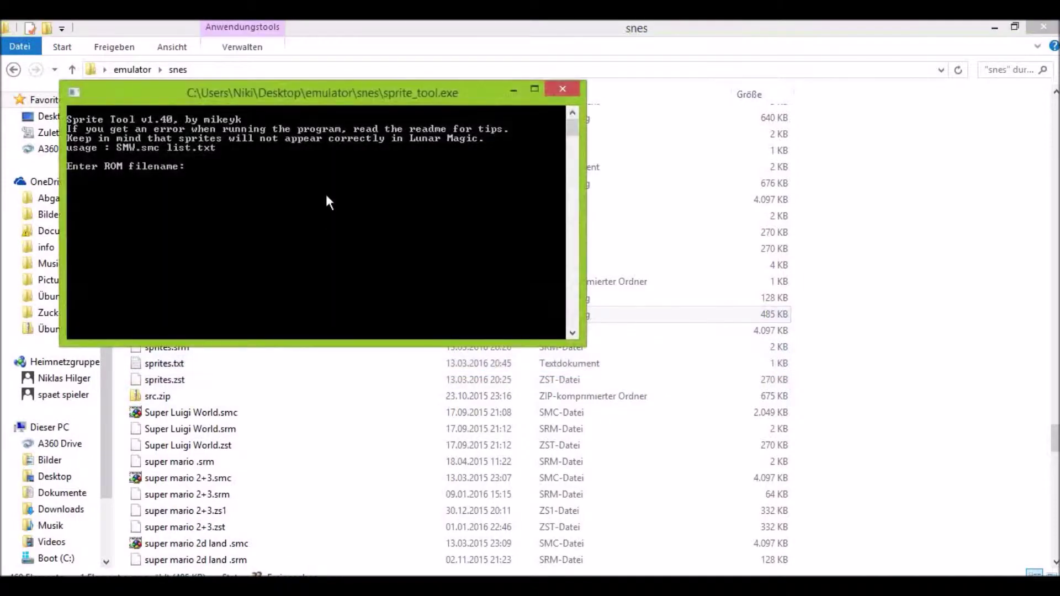
drag(313, 102, 828, 129)
Find Tutorial 2.smc in the snes folder and supply its path to the Sprite Tool as the ROM filename.
click(413, 262)
scroll(413, 311, down, 9)
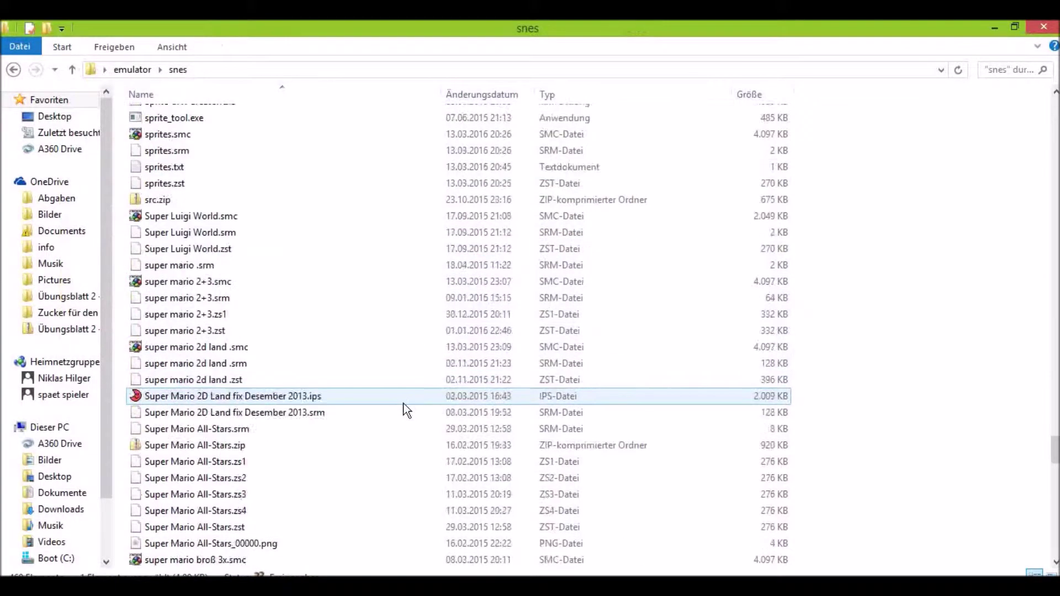
scroll(390, 482, down, 12)
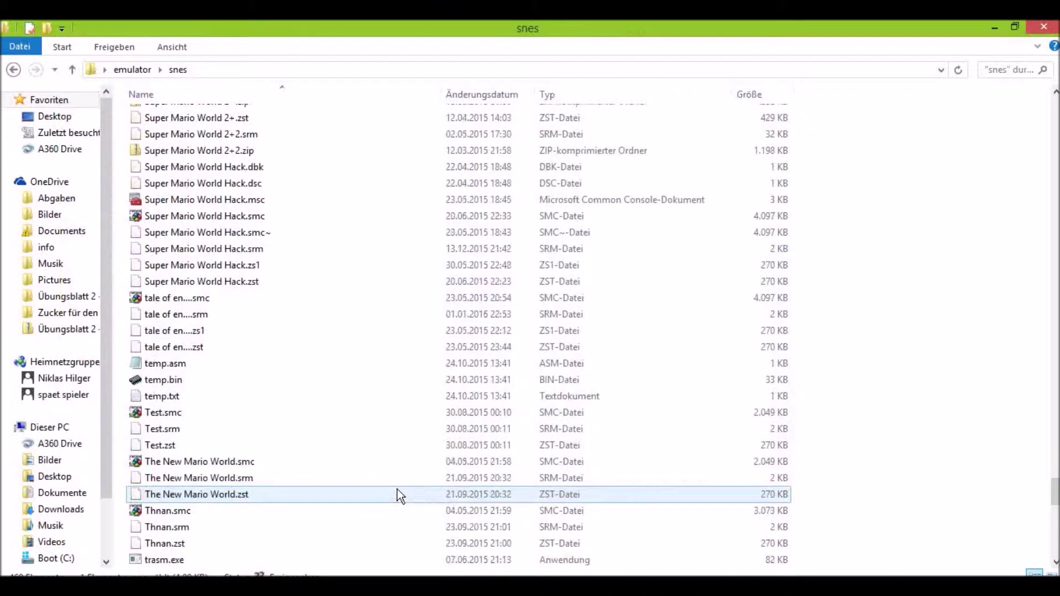
scroll(397, 489, down, 2)
scroll(264, 426, down, 1)
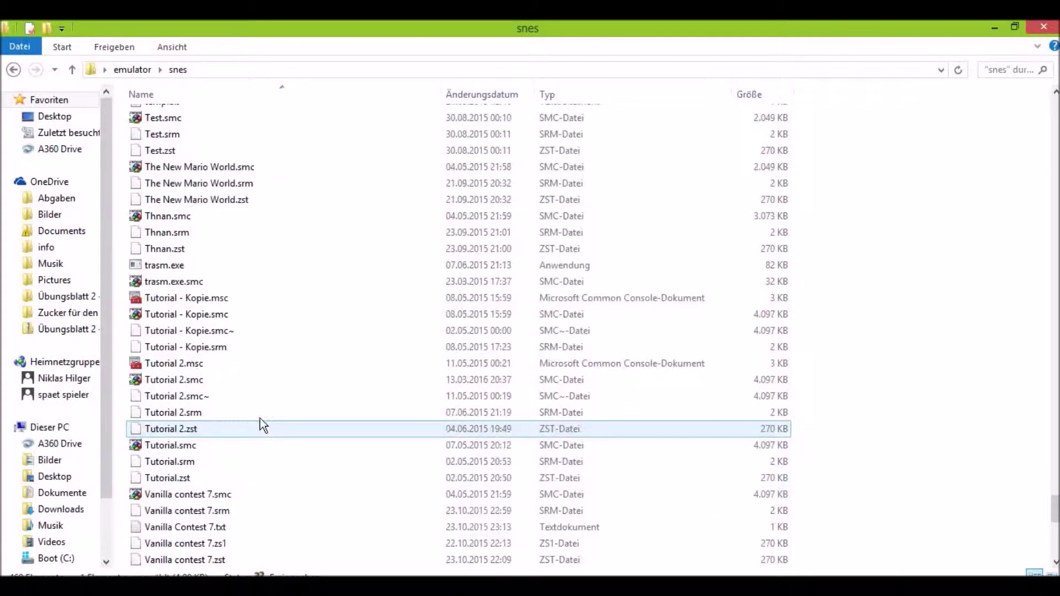
key(alt+Tab)
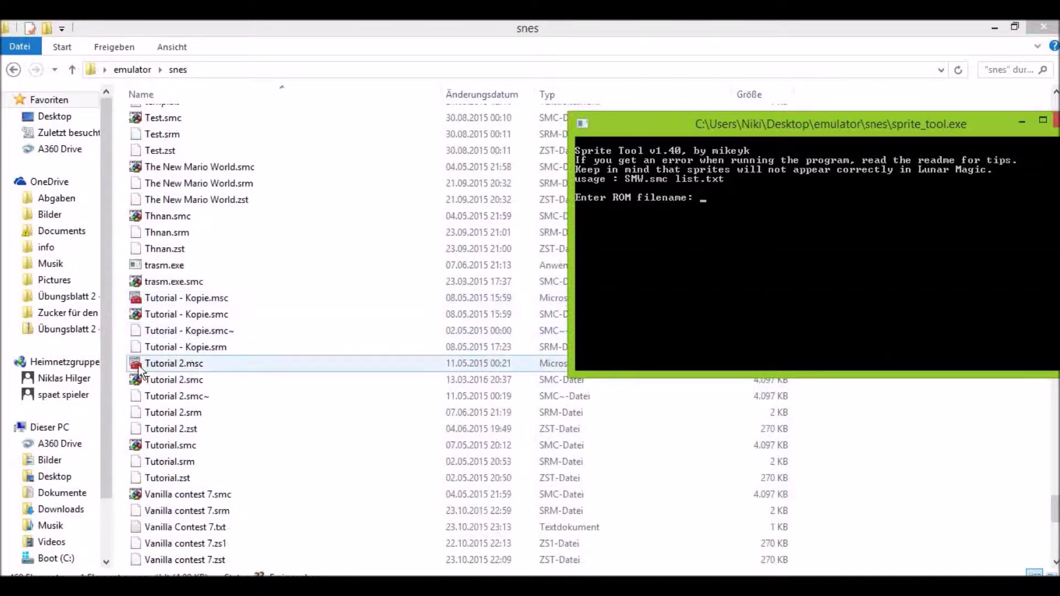
click(198, 381)
drag(198, 382, 833, 243)
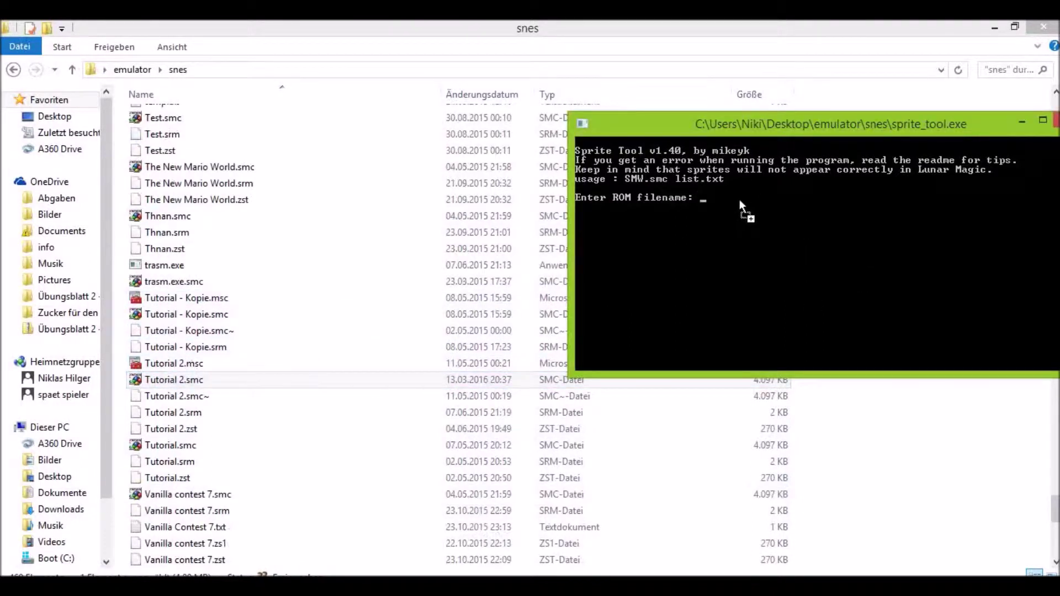
drag(741, 201, 729, 204)
key(Return)
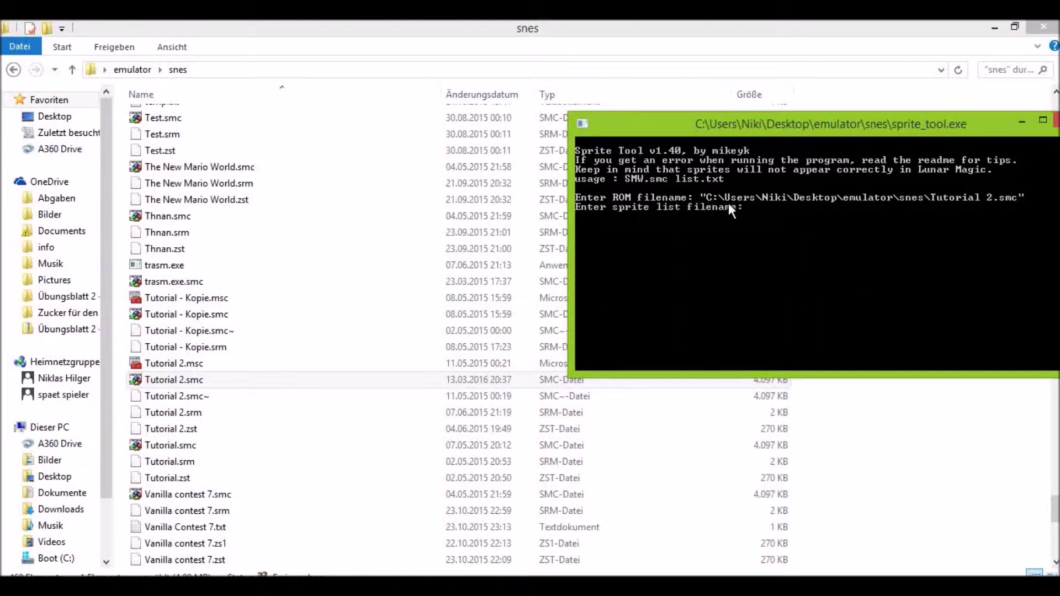
Supply sprites.txt from the snes folder as the sprite list, run the sprite insertion and close the Sprite Tool.
click(271, 359)
scroll(249, 389, up, 15)
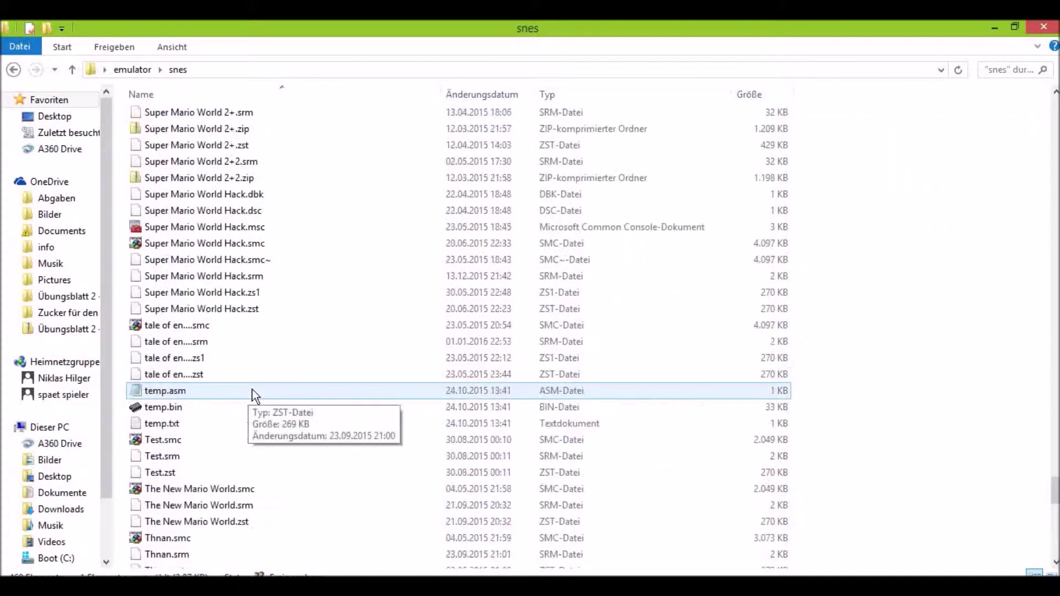
scroll(249, 390, up, 9)
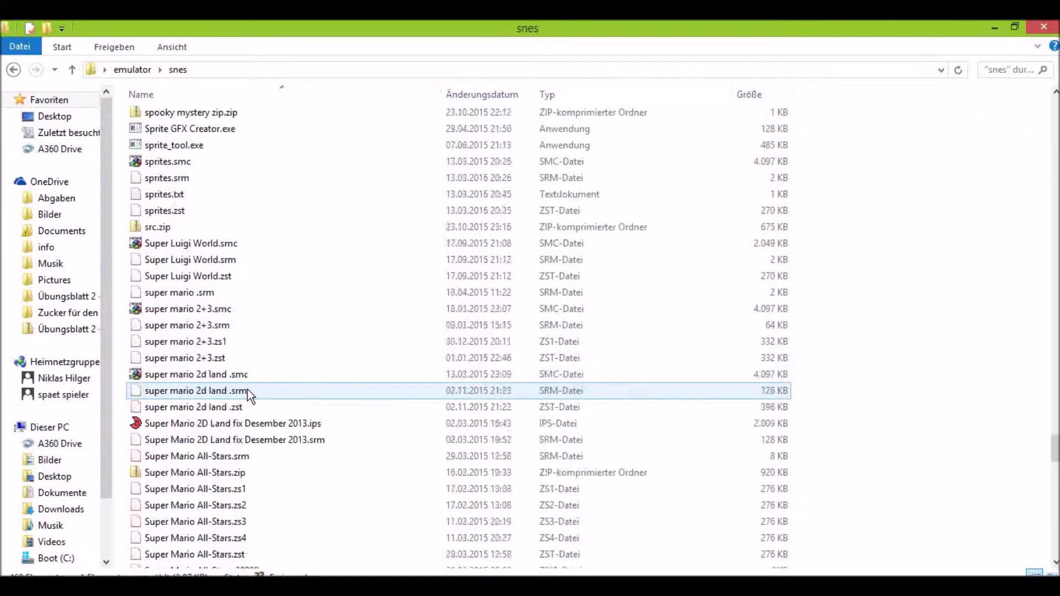
key(alt+Tab)
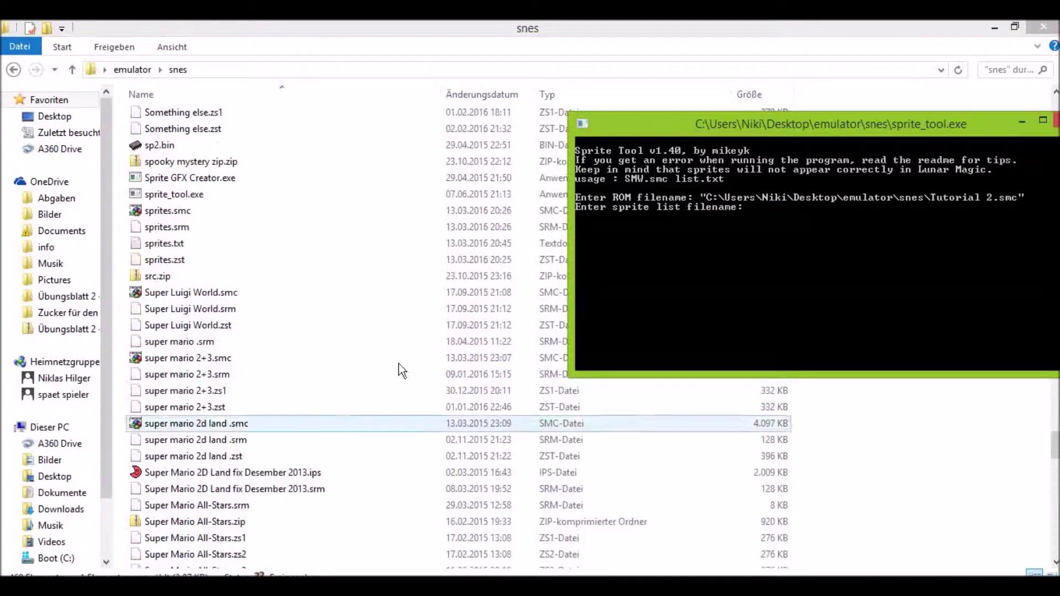
drag(152, 249, 797, 240)
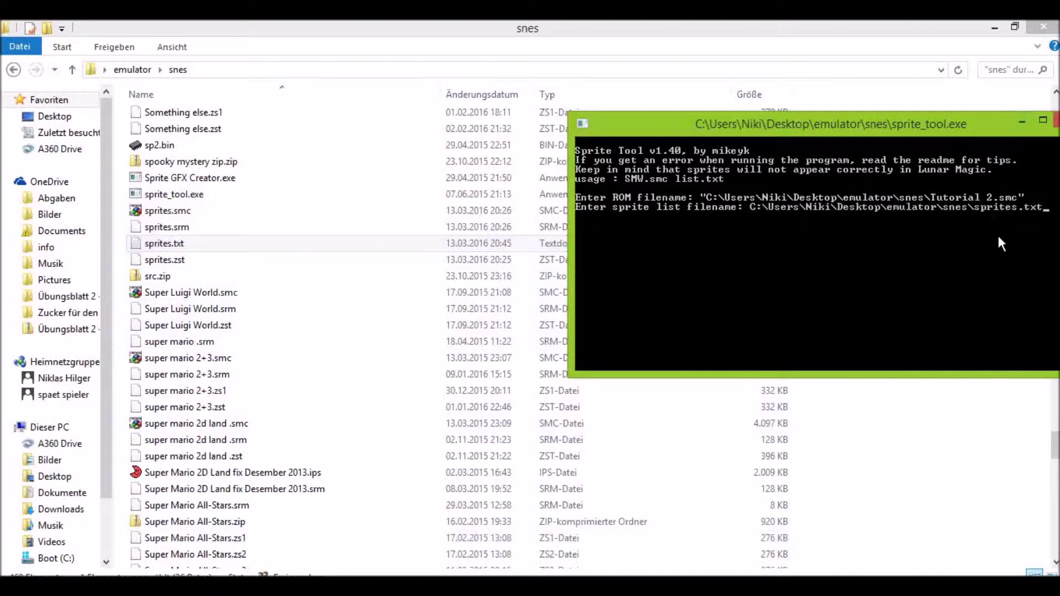
key(Return)
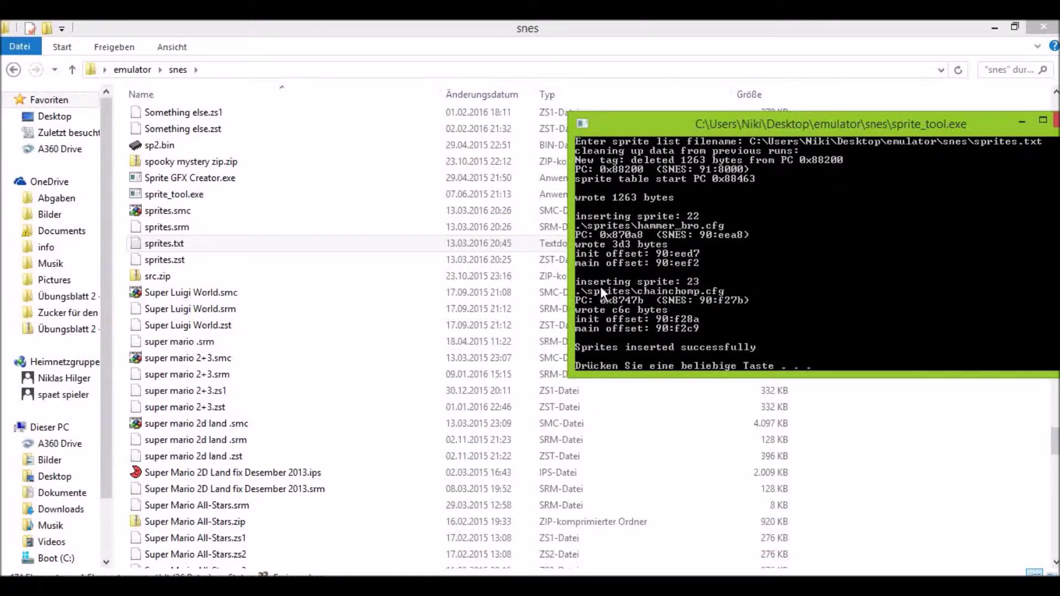
scroll(635, 287, down, 3)
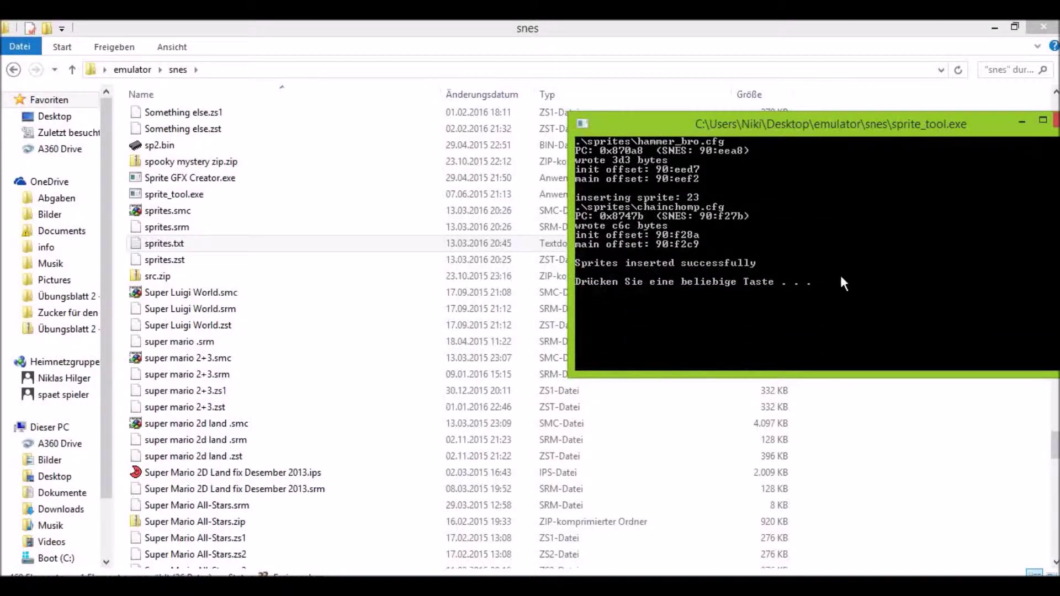
key(Return)
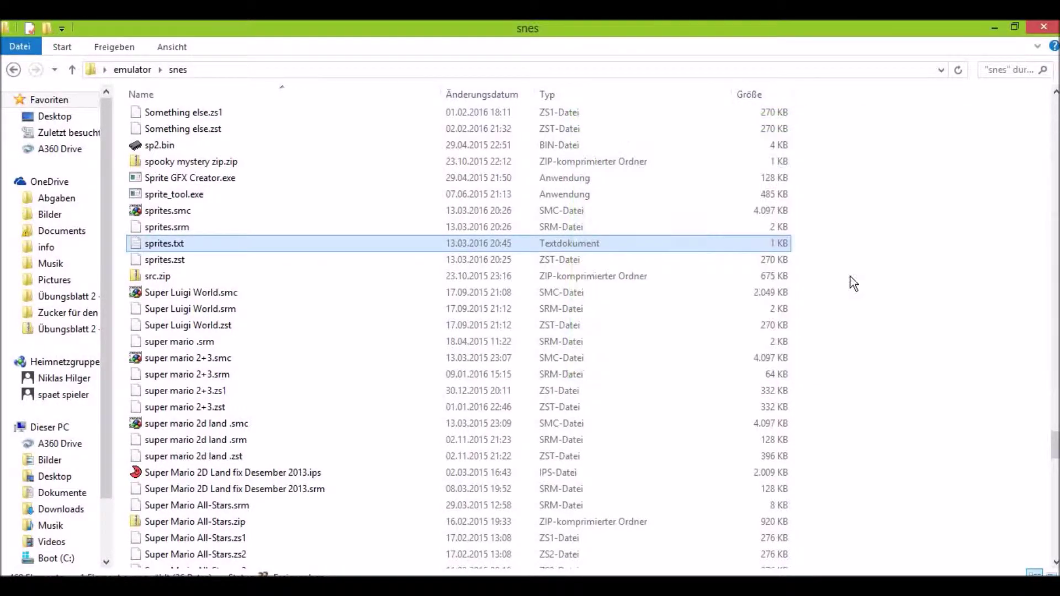
Switch to Lunar Magic and turn on sprite editing mode for the open level.
click(839, 575)
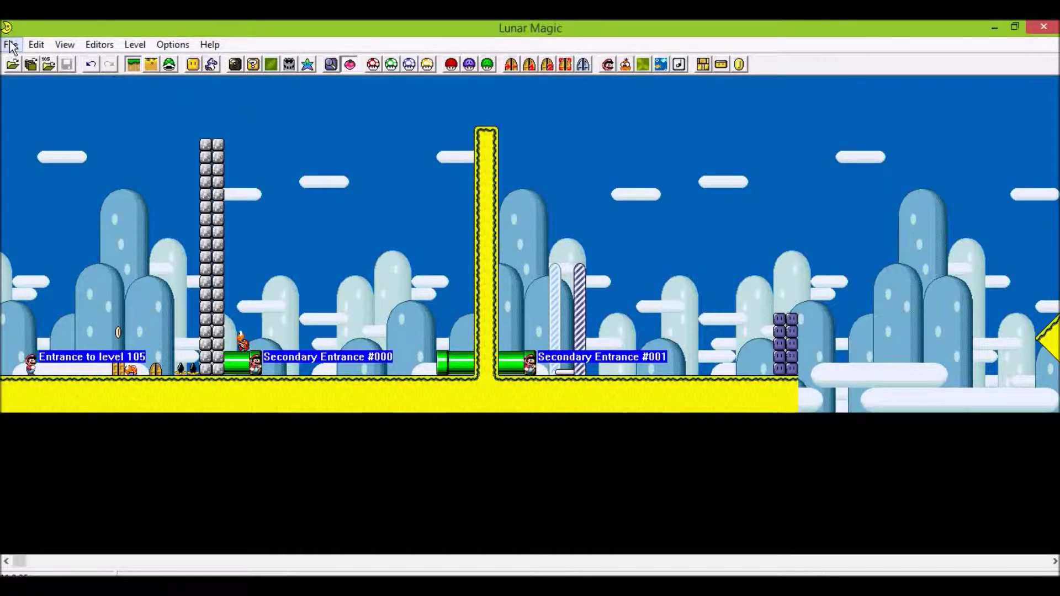
click(170, 66)
key(alt)
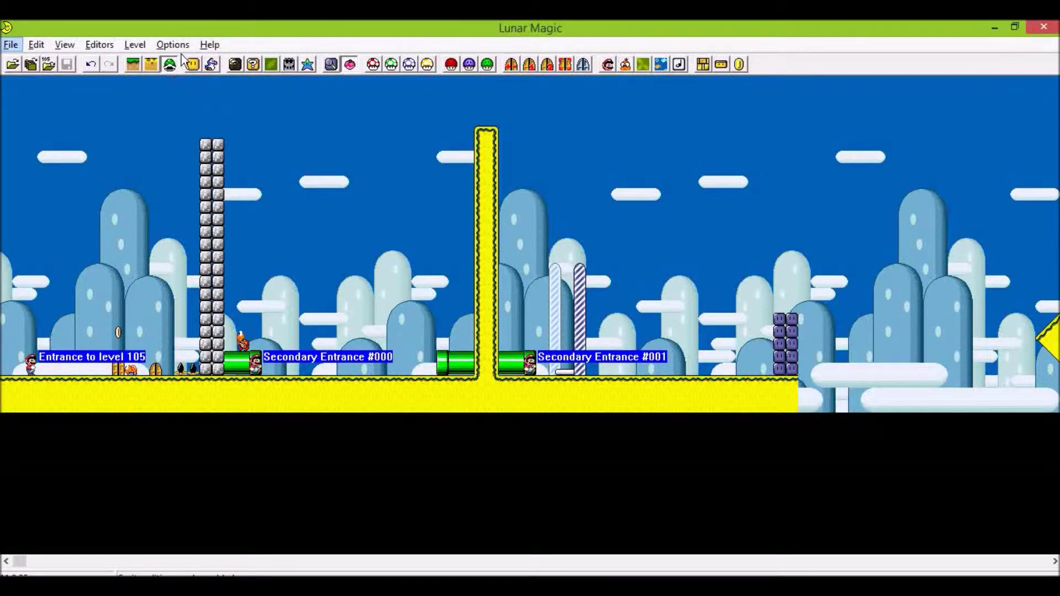
key(Insert)
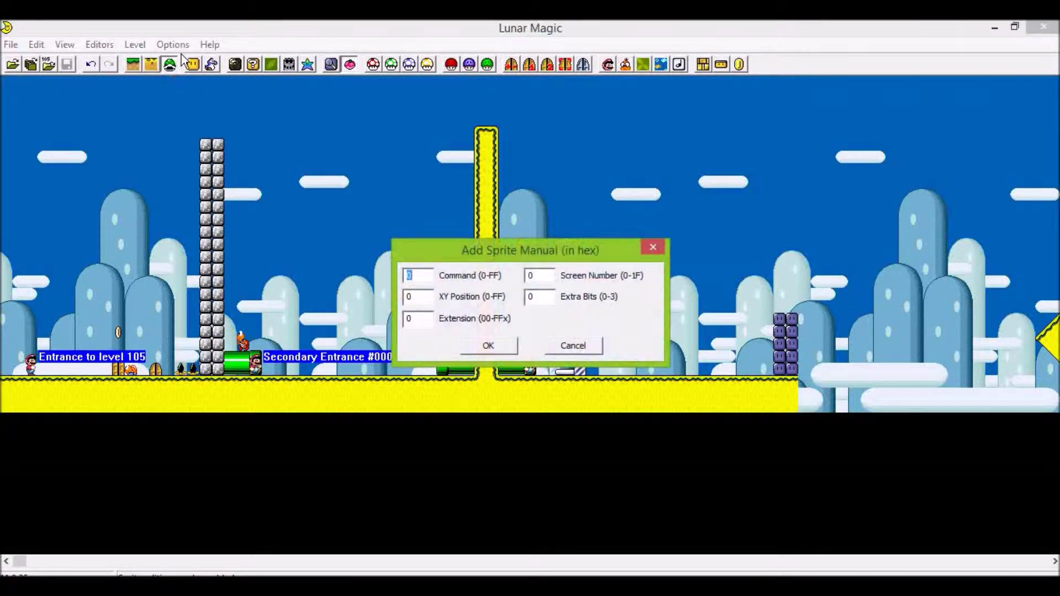
click(654, 248)
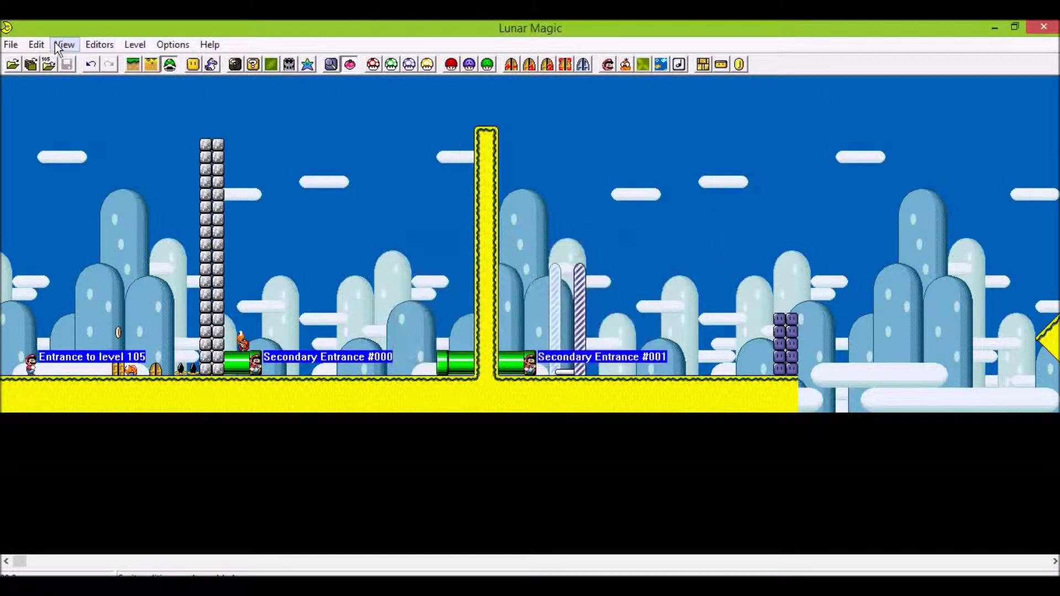
Open the manual sprite insertion dialog and set the command to 23.
click(36, 44)
click(142, 211)
click(37, 45)
click(90, 228)
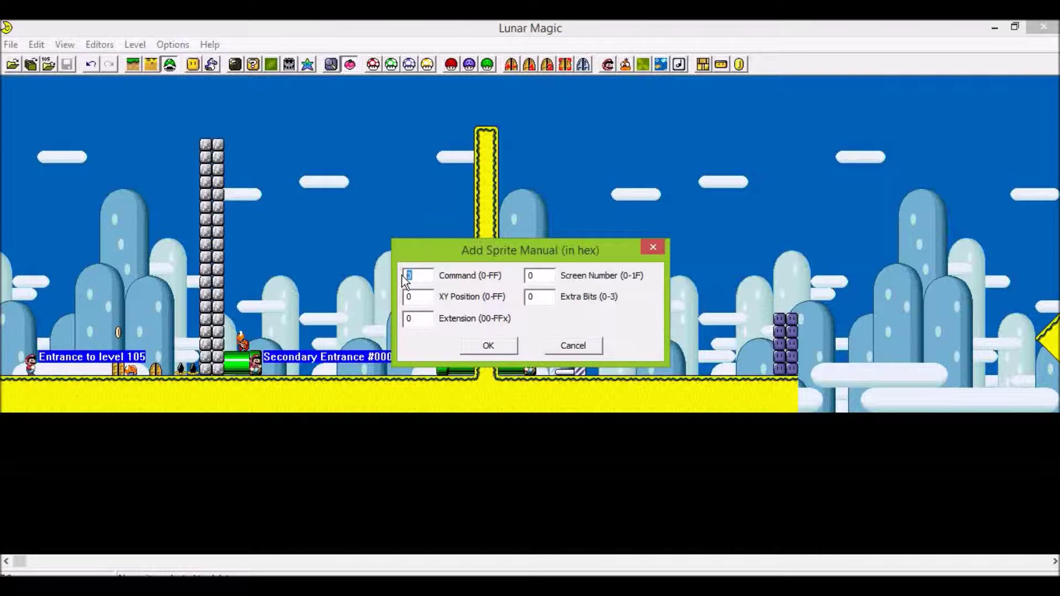
text(23)
Open chainchomp.asm from the sprites folder and check its header for the first extra bit setting.
mouse_move(524, 593)
click(732, 513)
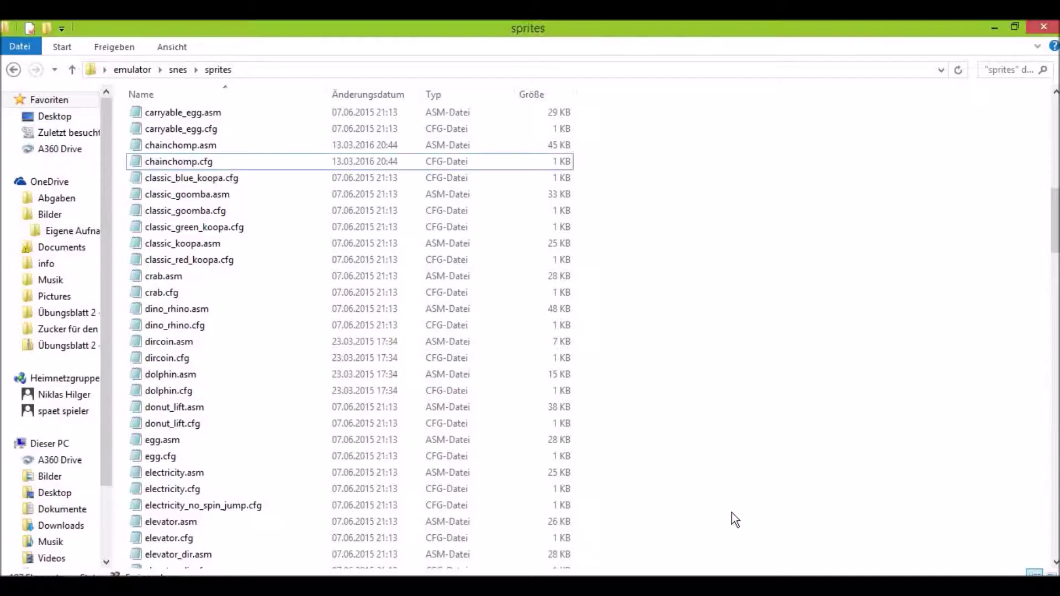
double_click(222, 146)
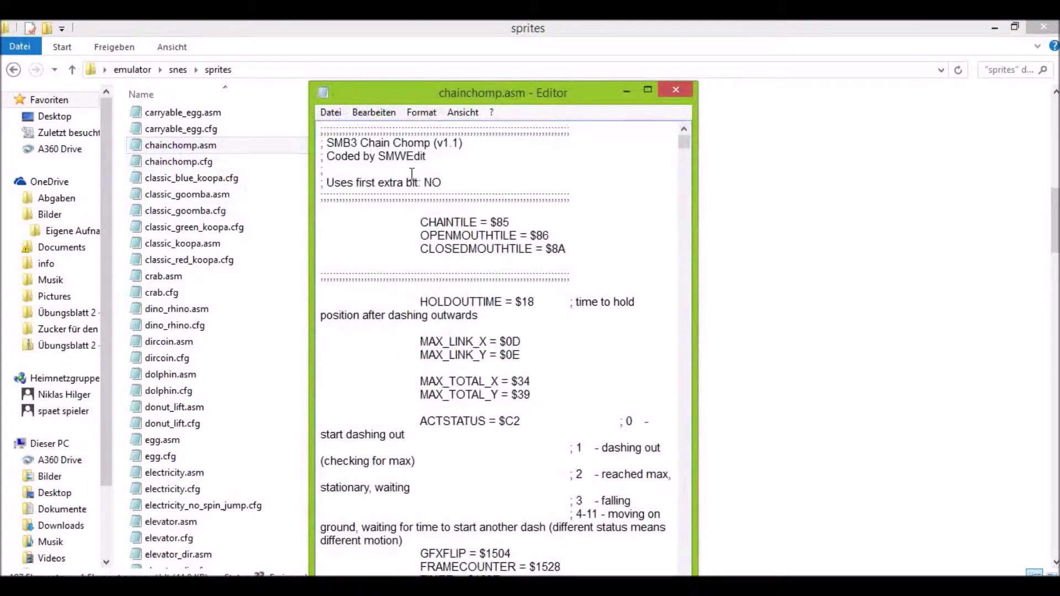
drag(452, 186, 236, 209)
drag(486, 178, 267, 191)
Set Extra Bits to 2 in Lunar Magic, add the sprite and place it on the ground just before the grey block column.
click(786, 574)
drag(538, 297, 486, 297)
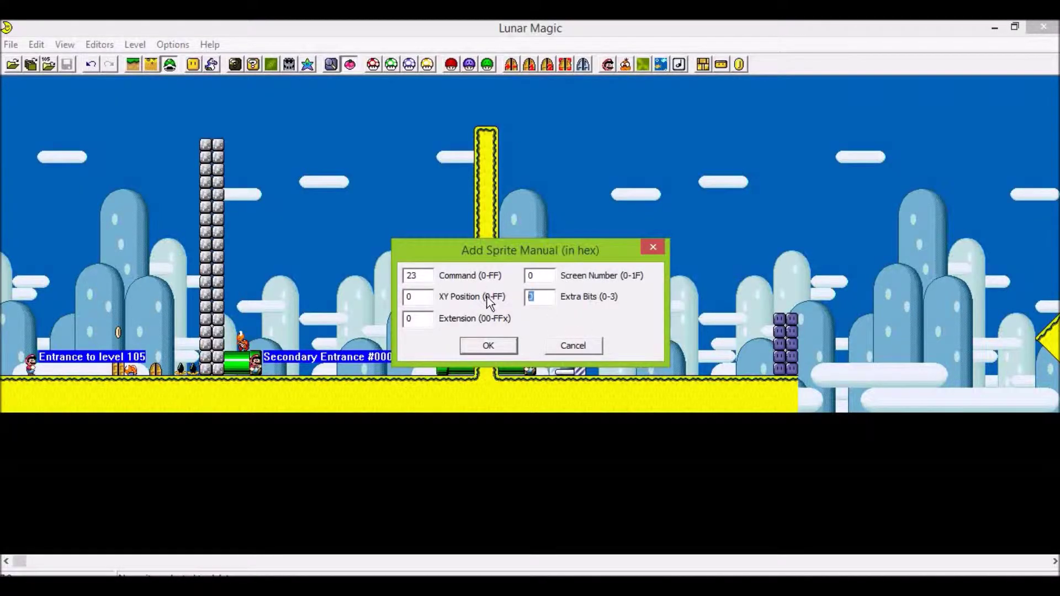
click(493, 344)
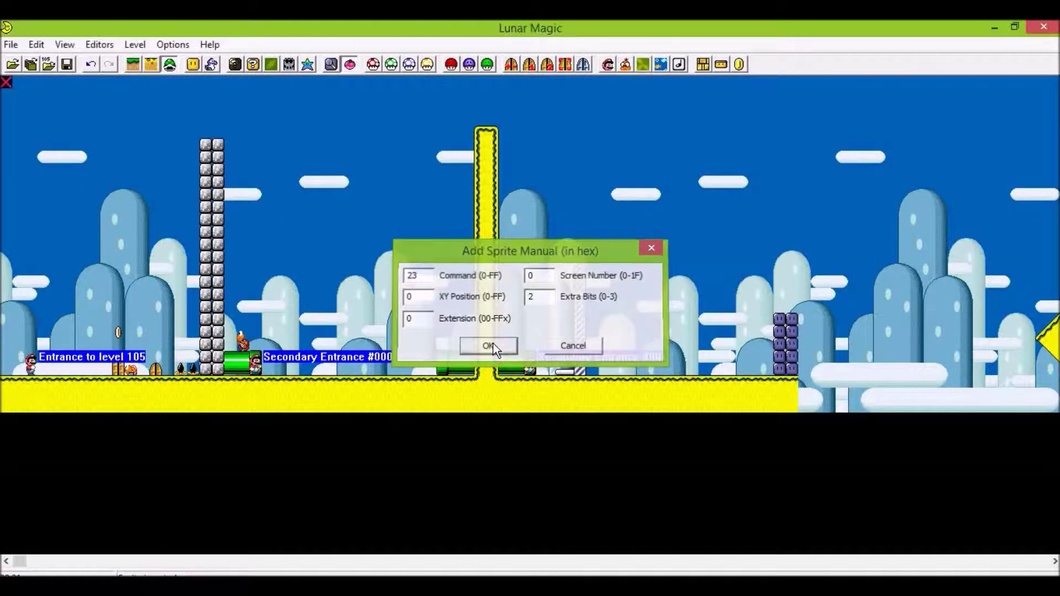
mouse_move(6, 83)
mouse_down()
mouse_move(171, 279)
mouse_move(165, 357)
mouse_up()
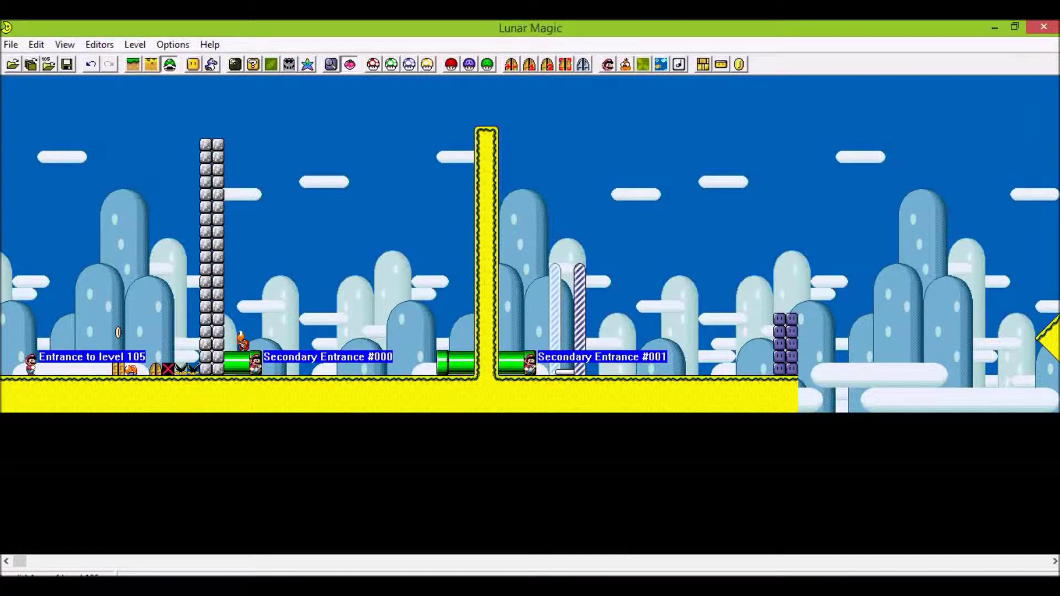
Test-play the hack in the SNES emulator, running and jumping with Mario through the yellow hill level, and close the emulator.
click(735, 517)
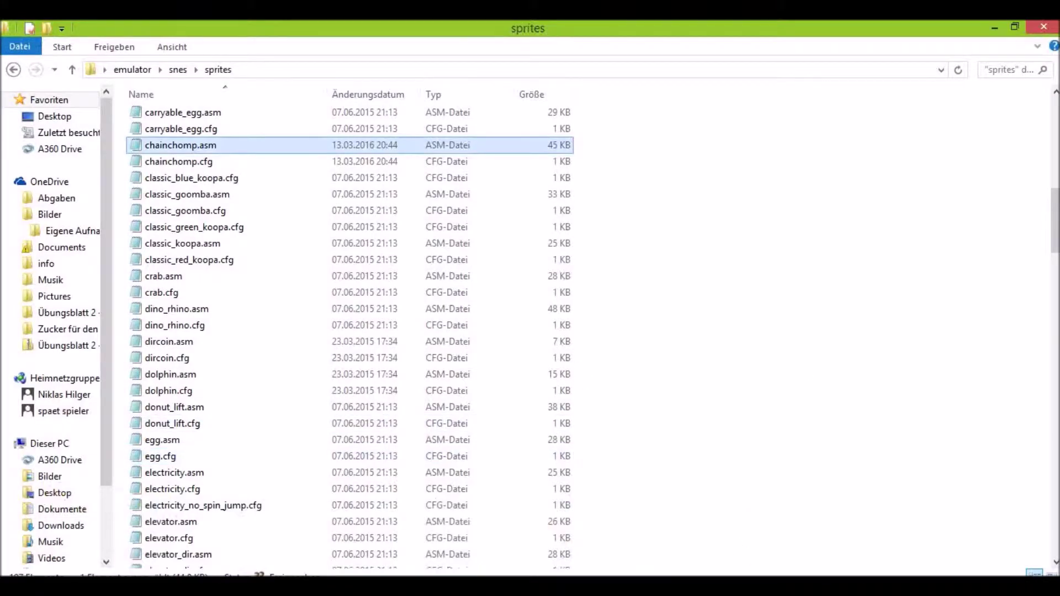
click(888, 545)
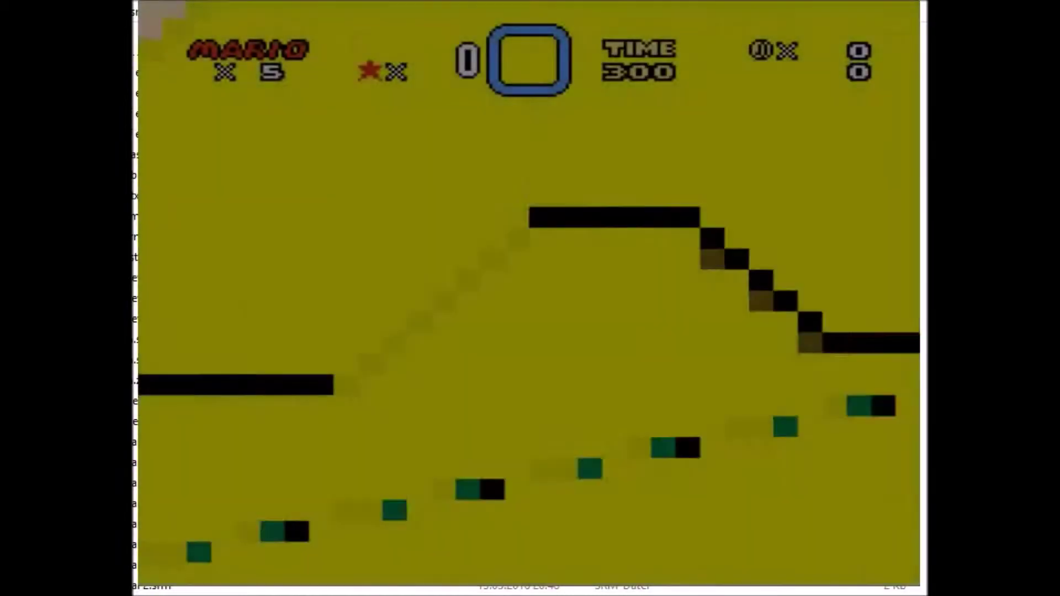
key(Right)
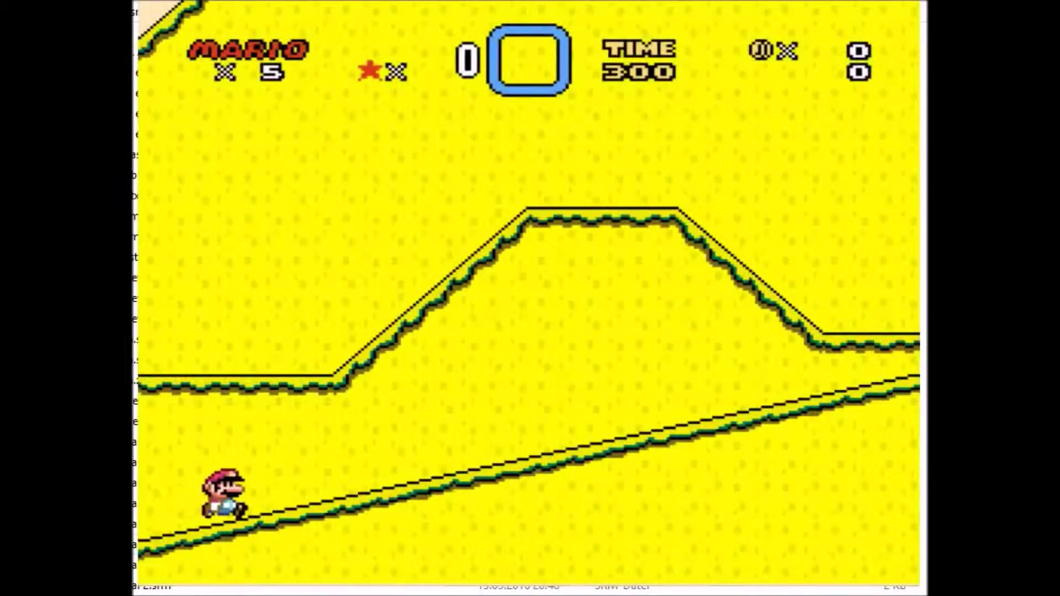
key(Right)
key(z)
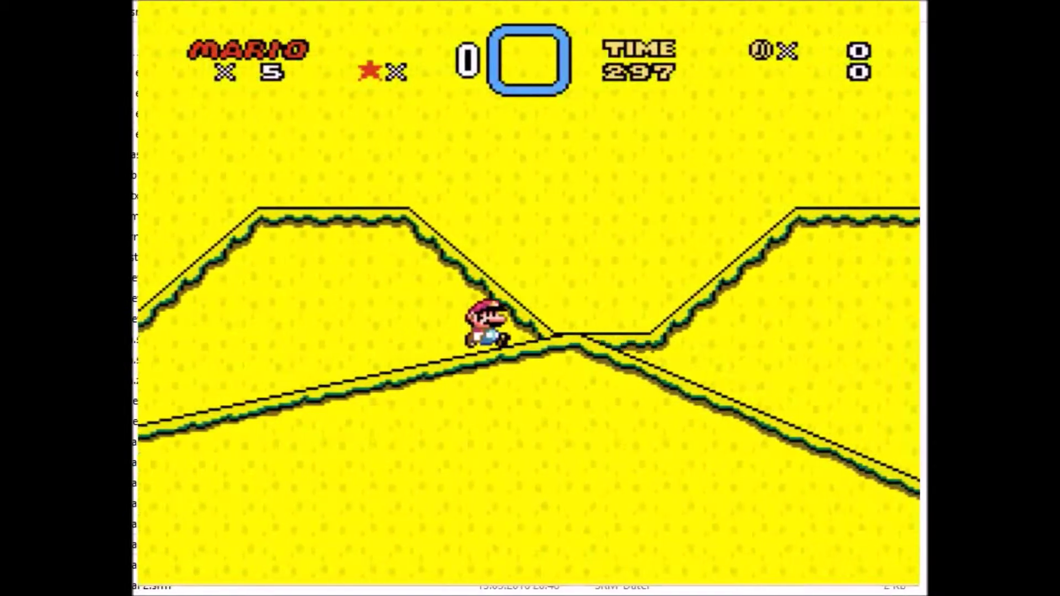
key(Right)
key(Right)
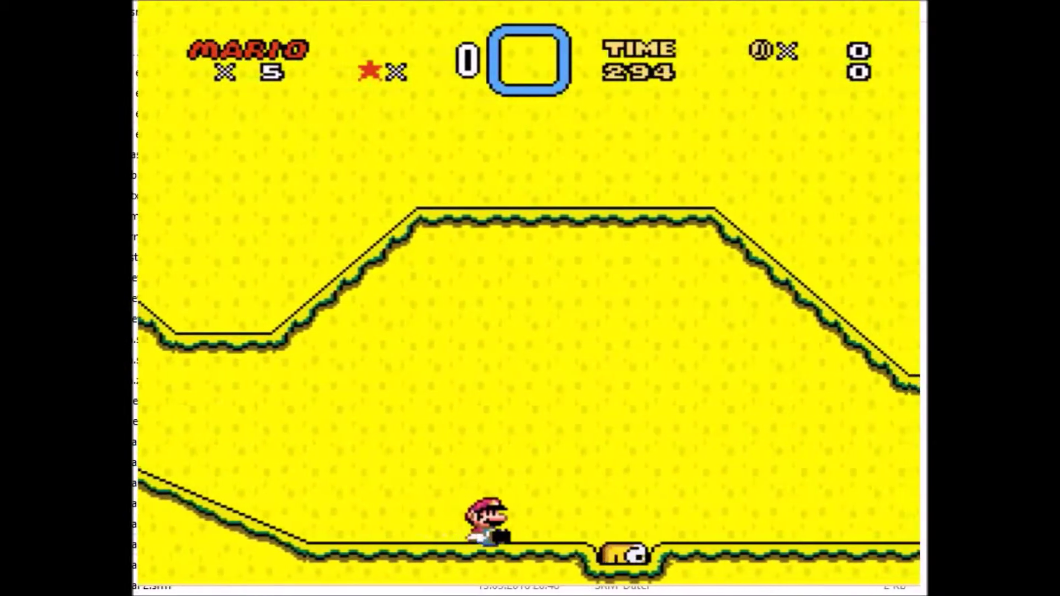
key(Right)
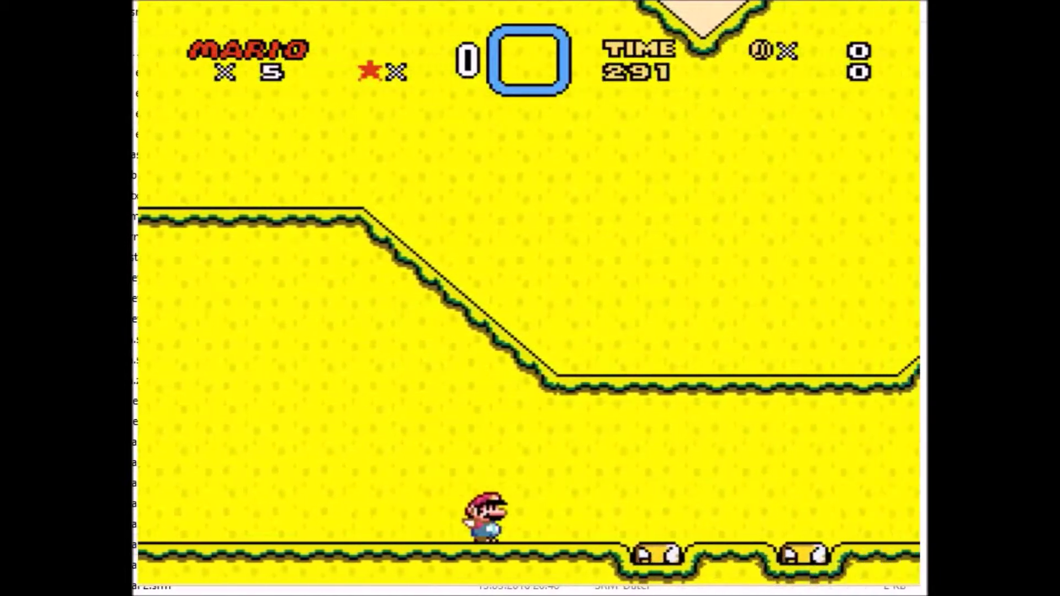
key(x)
key(Right)
key(x)
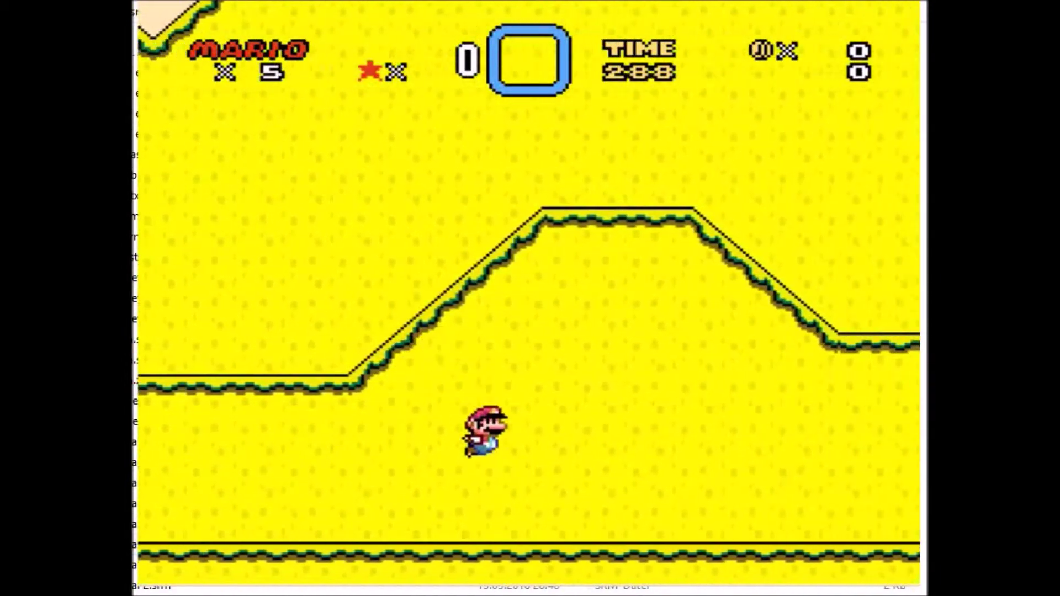
key(Right)
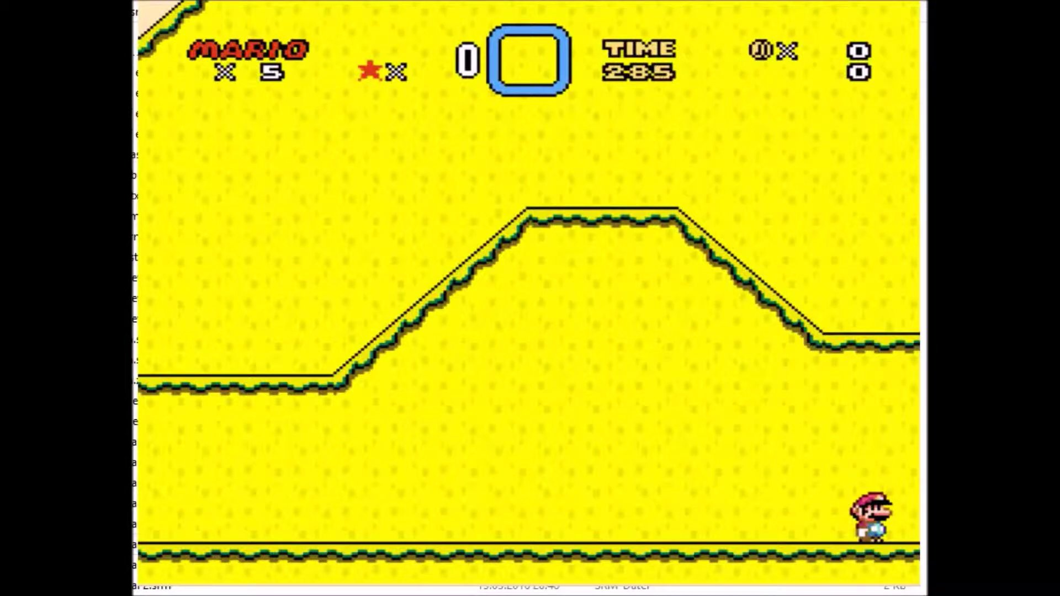
key(Escape)
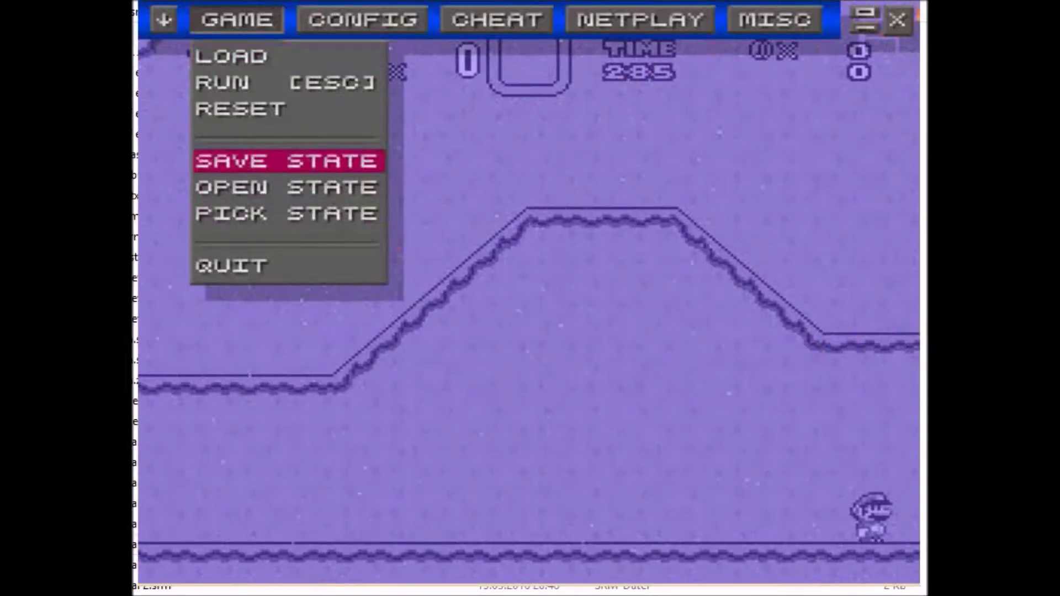
click(898, 21)
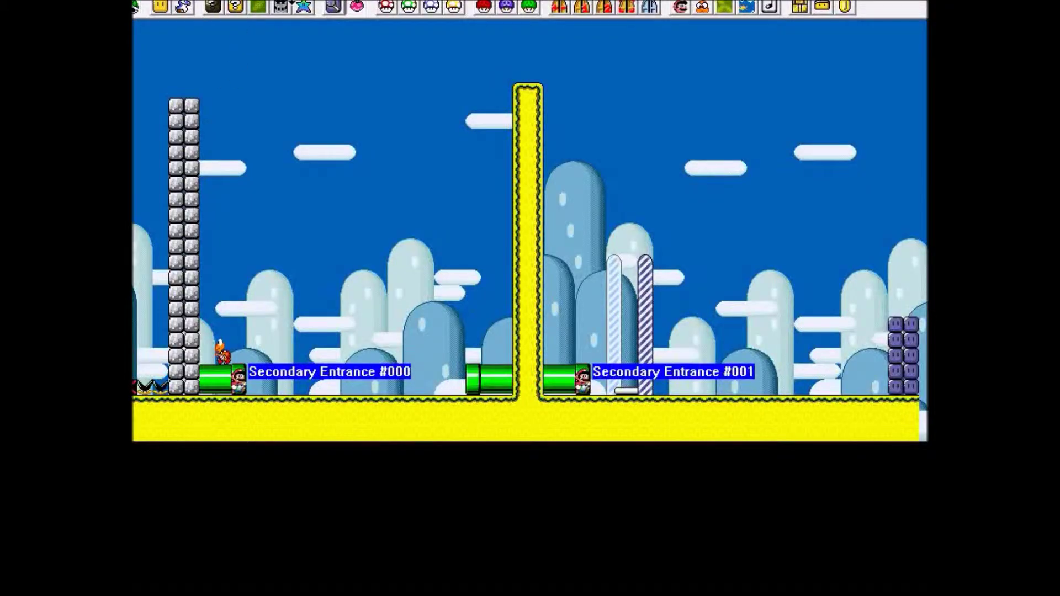
In the overworld editor, set the level tile on the yellow island to use Level 105.
click(282, 8)
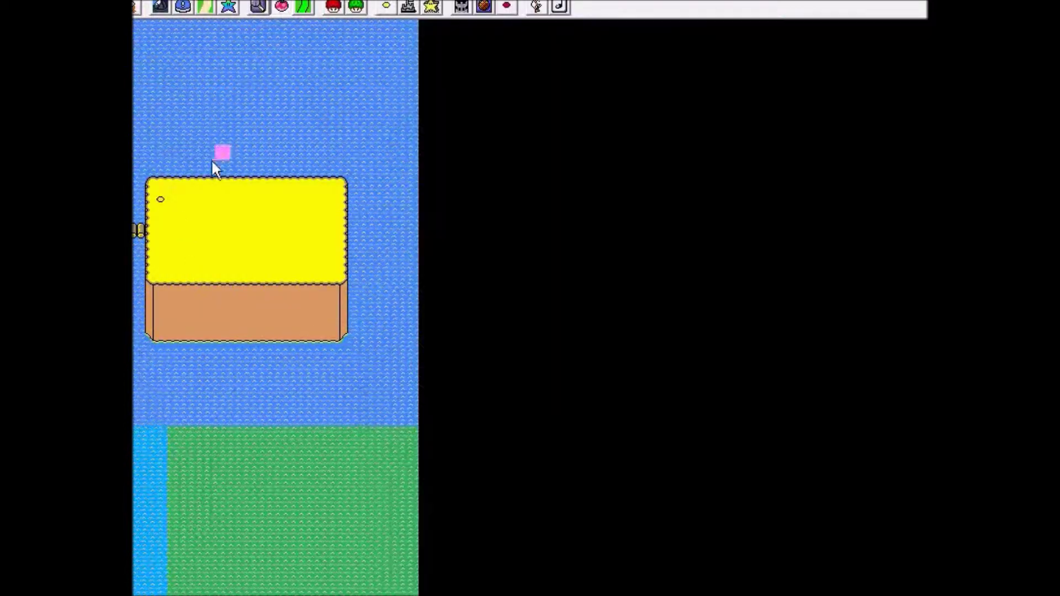
click(160, 200)
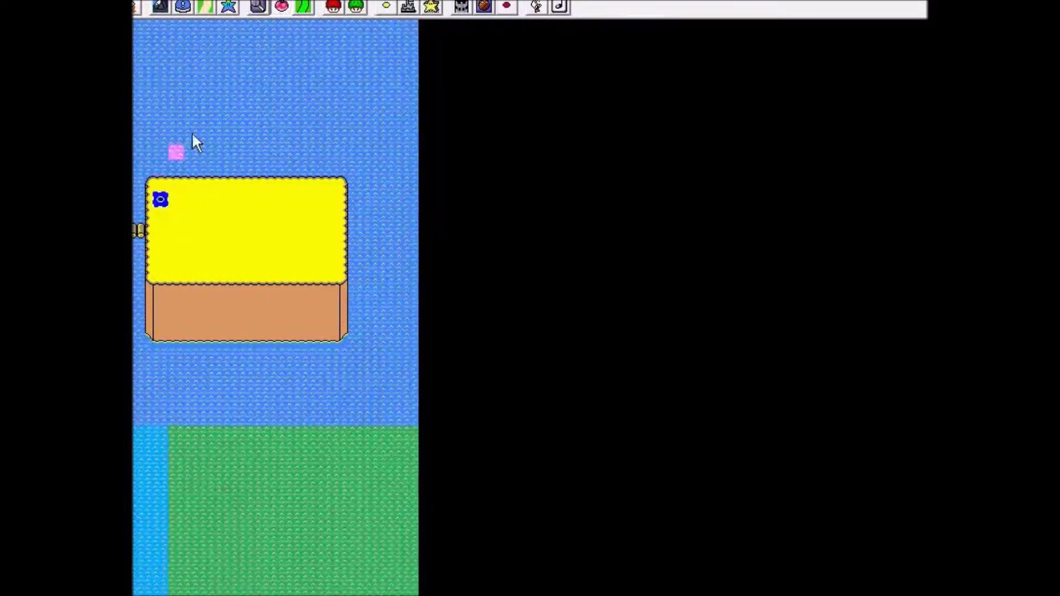
click(462, 7)
click(653, 216)
scroll(645, 267, down, 3)
click(663, 281)
click(653, 215)
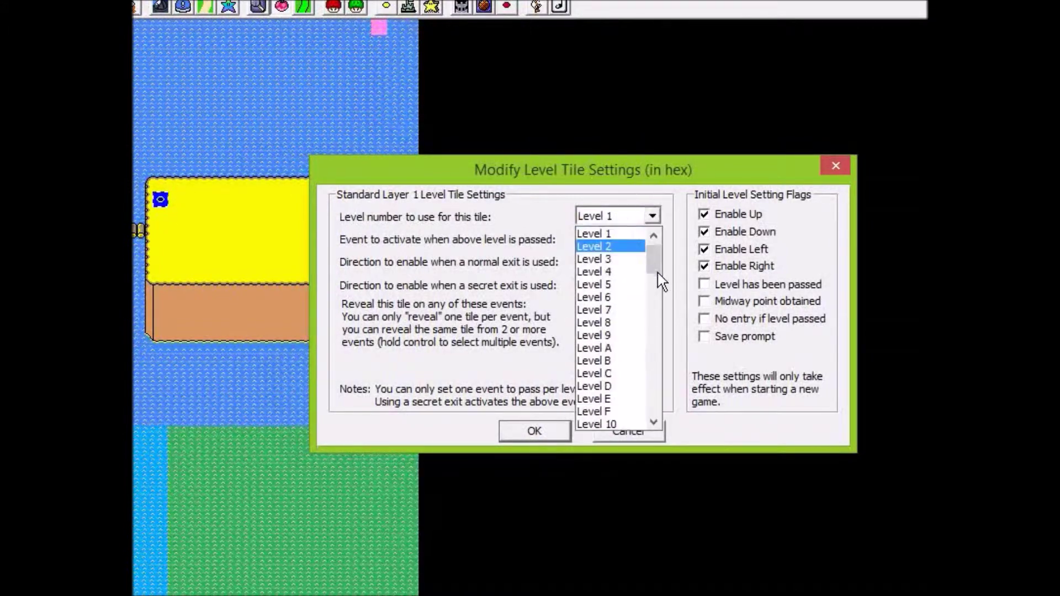
drag(658, 285, 651, 326)
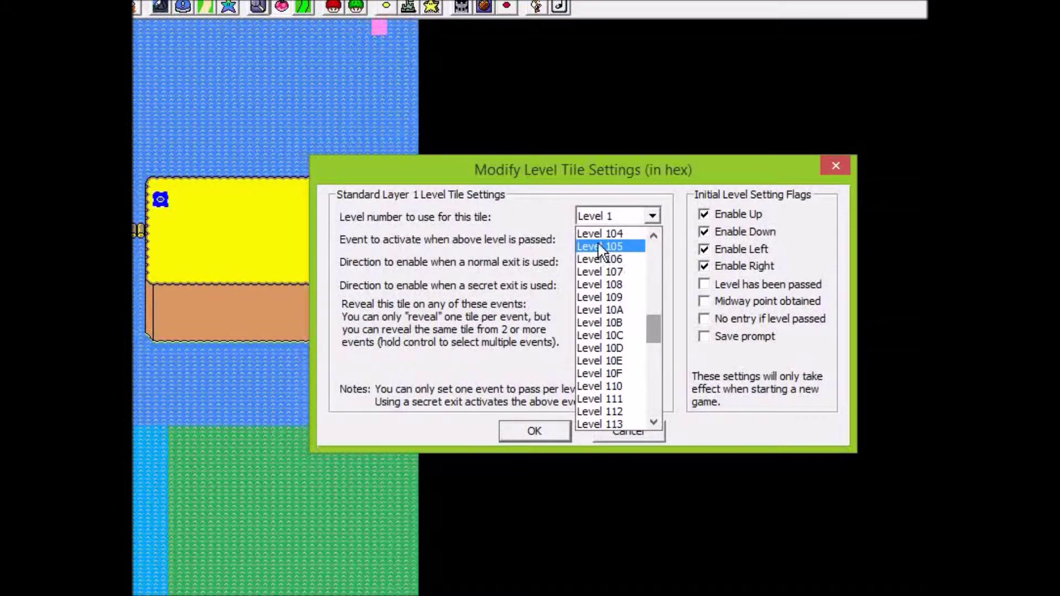
click(599, 243)
click(536, 432)
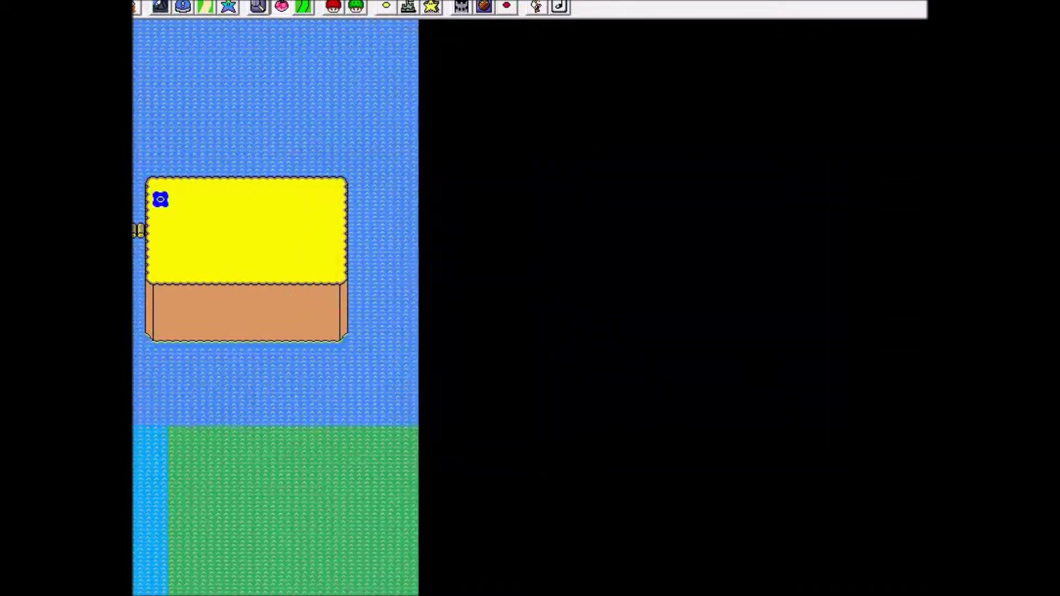
Launch Tutorial 2.smc from the snes folder in the emulator, start a new game and enter Yoshi's Island 1.
mouse_move(531, 594)
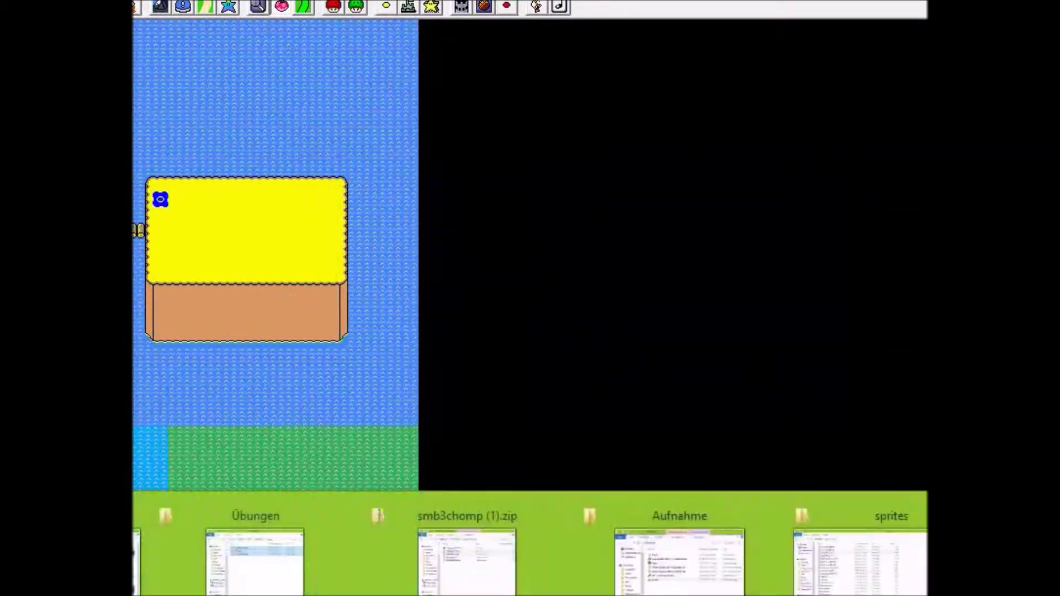
click(523, 511)
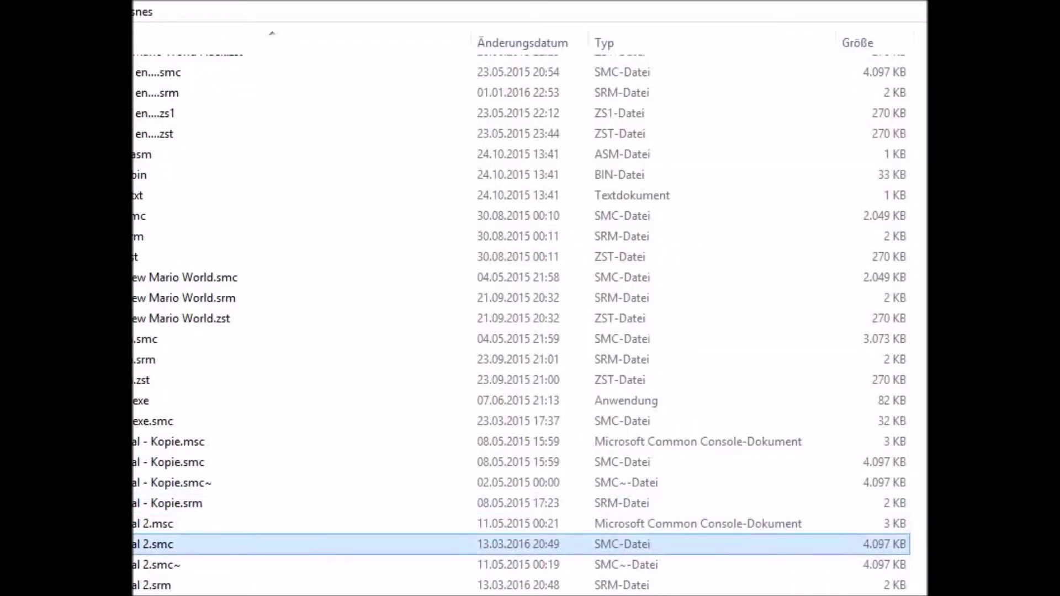
key(Return)
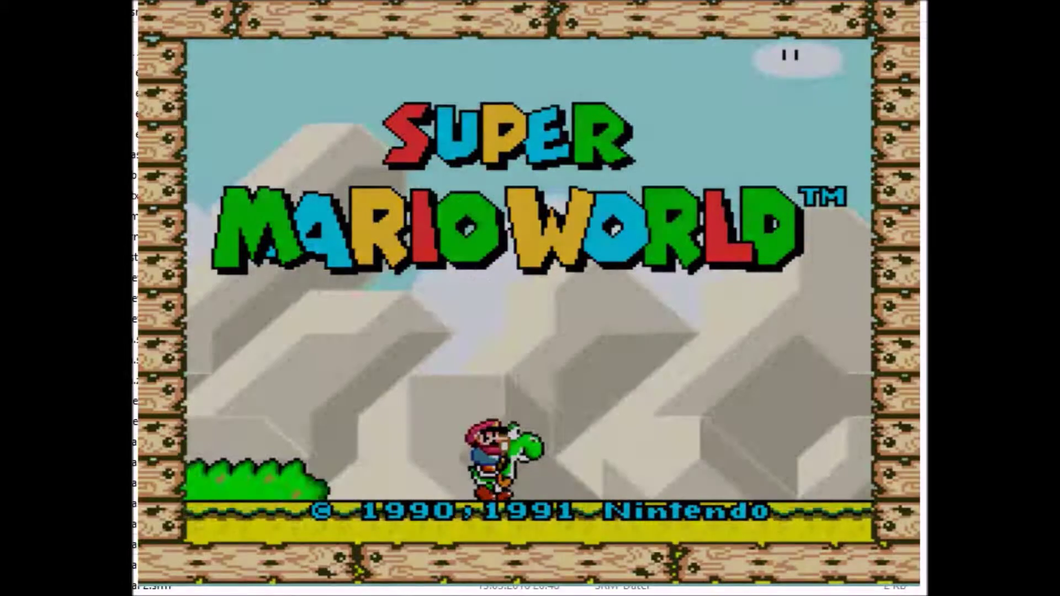
key(Return)
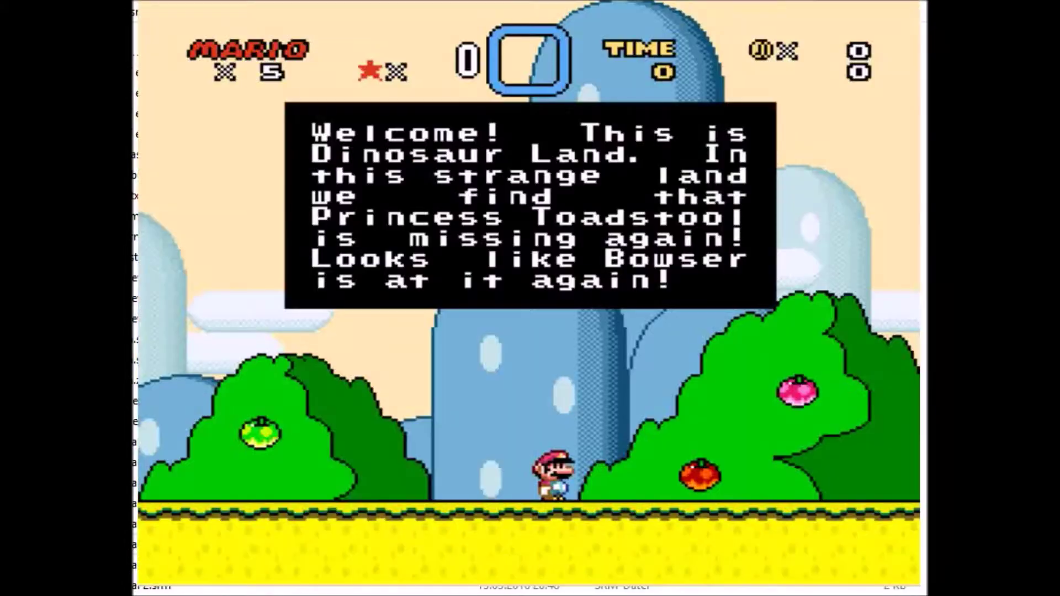
key(Return)
key(Right)
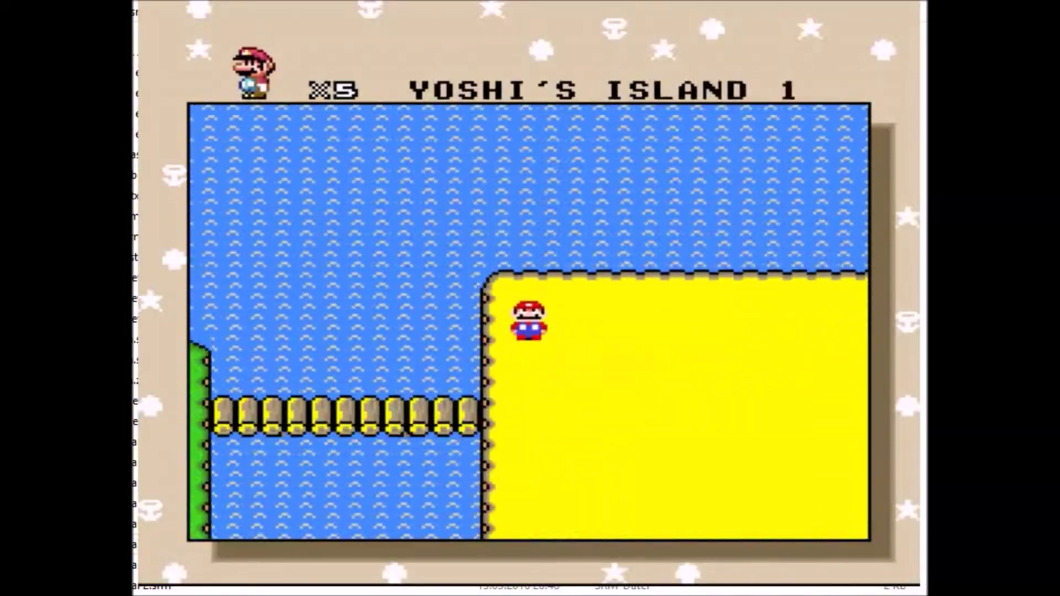
key(c)
key(x)
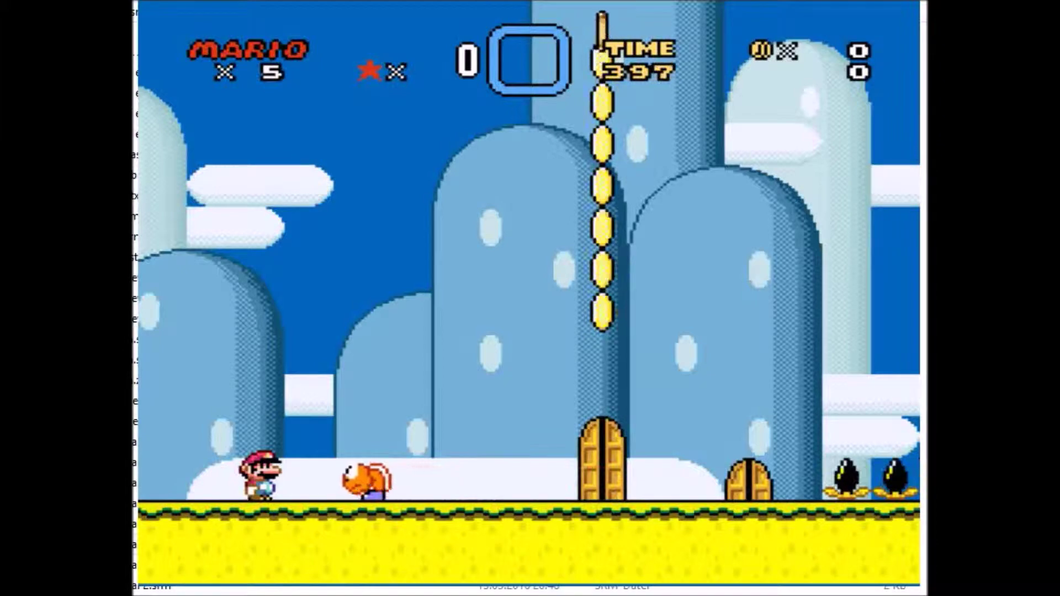
Test-play the level by jumping Mario over the orange koopa and walking past the doors into the munchers at the grey block column.
key(Right)
key(x)
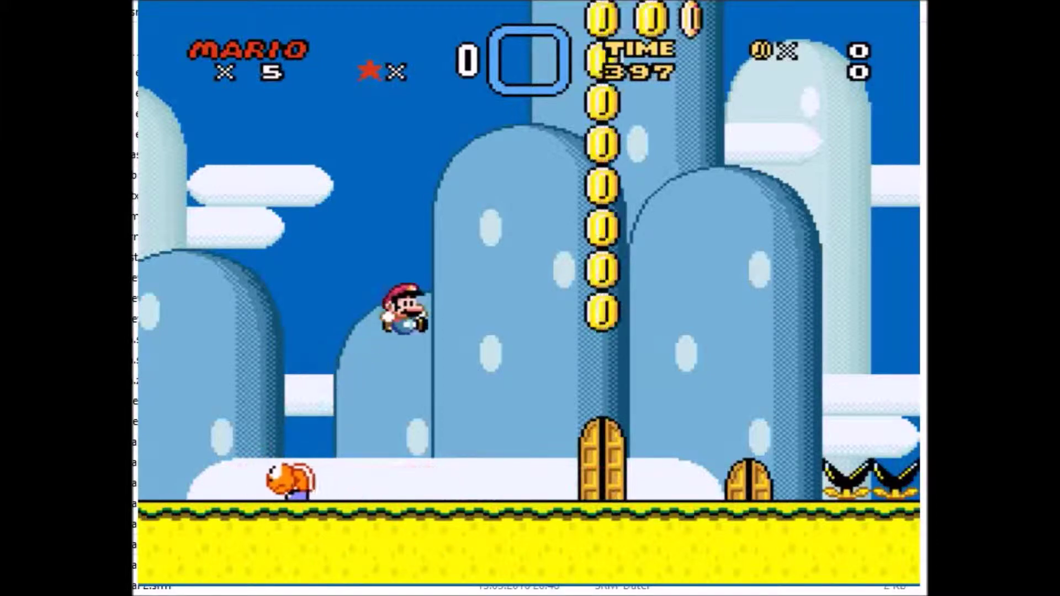
key(x)
key(Left)
key(Right)
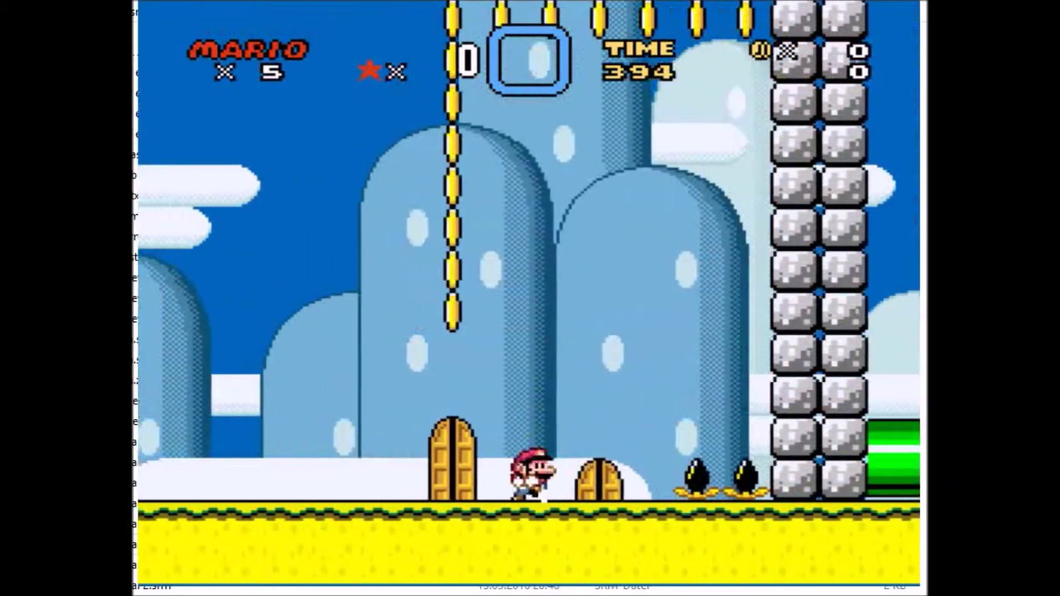
key(Right)
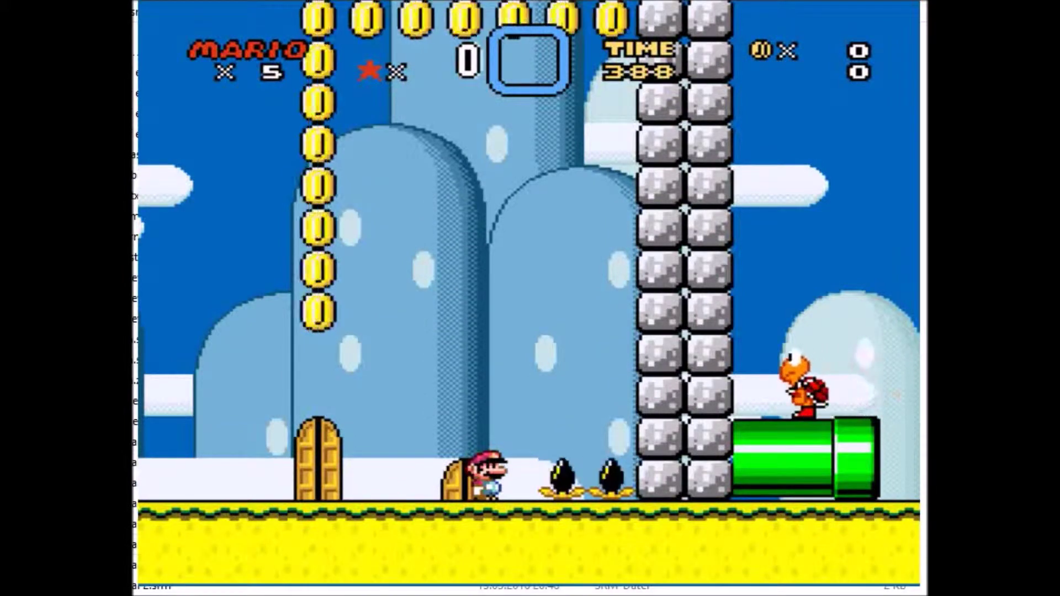
key(Right)
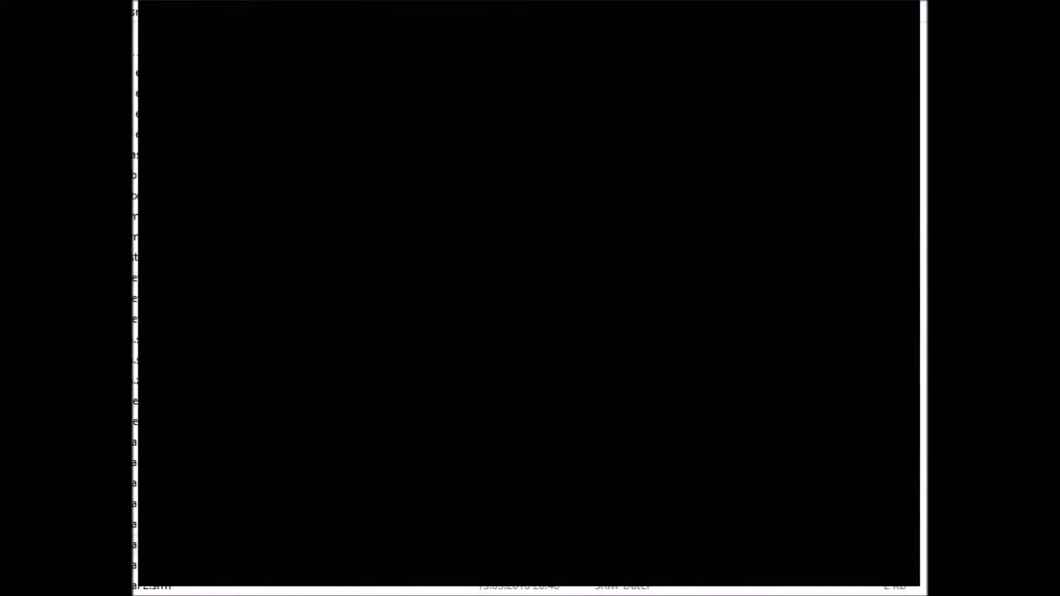
key(Right)
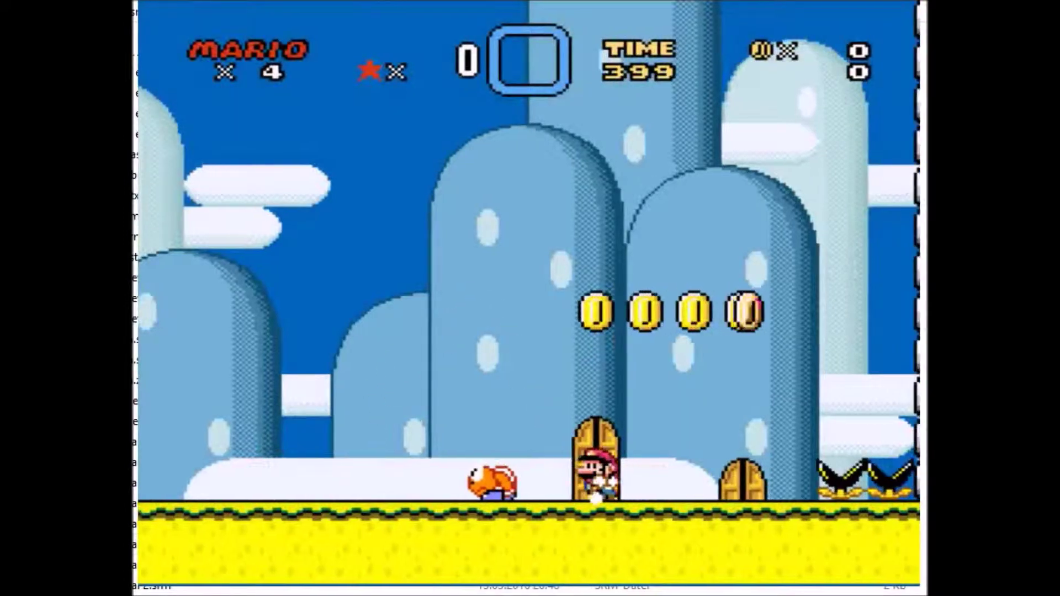
Test the door and the underground cave's pipes with Mario, and close the emulator.
key(c)
key(Left)
key(Left)
key(Up)
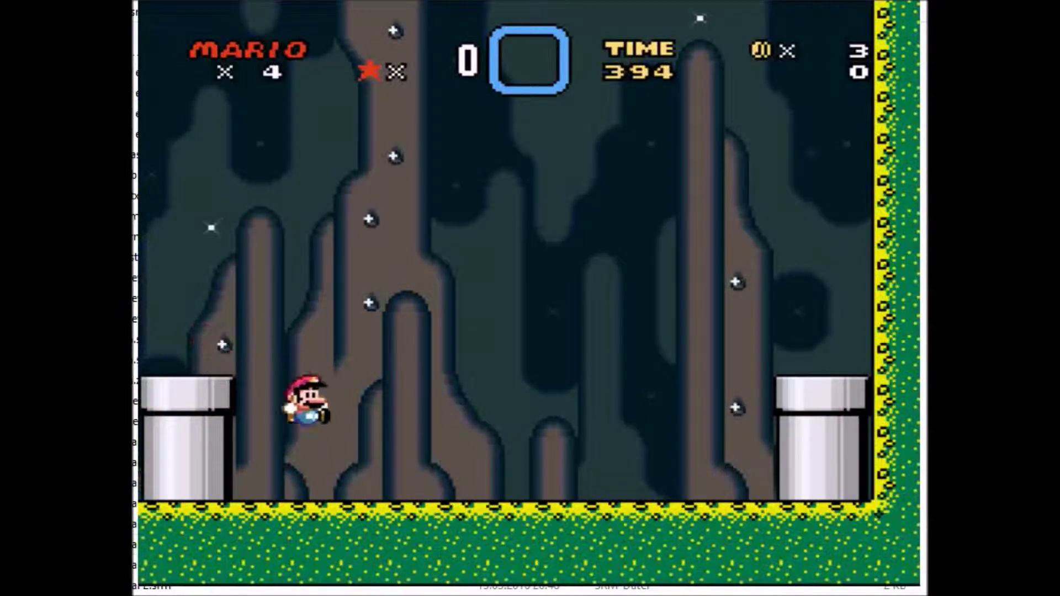
key(Right)
key(c)
key(Down)
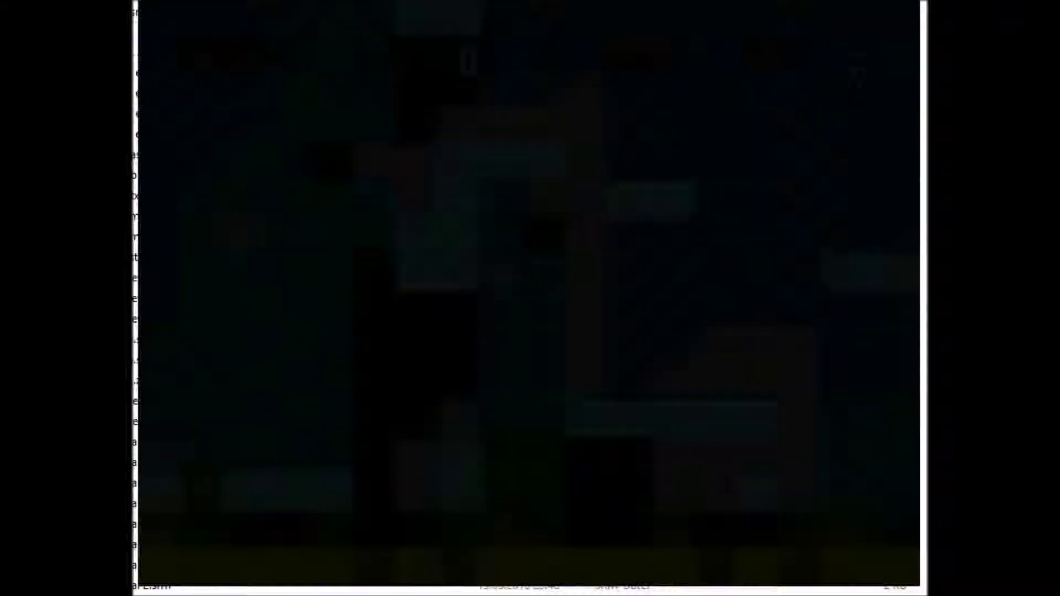
key(Right)
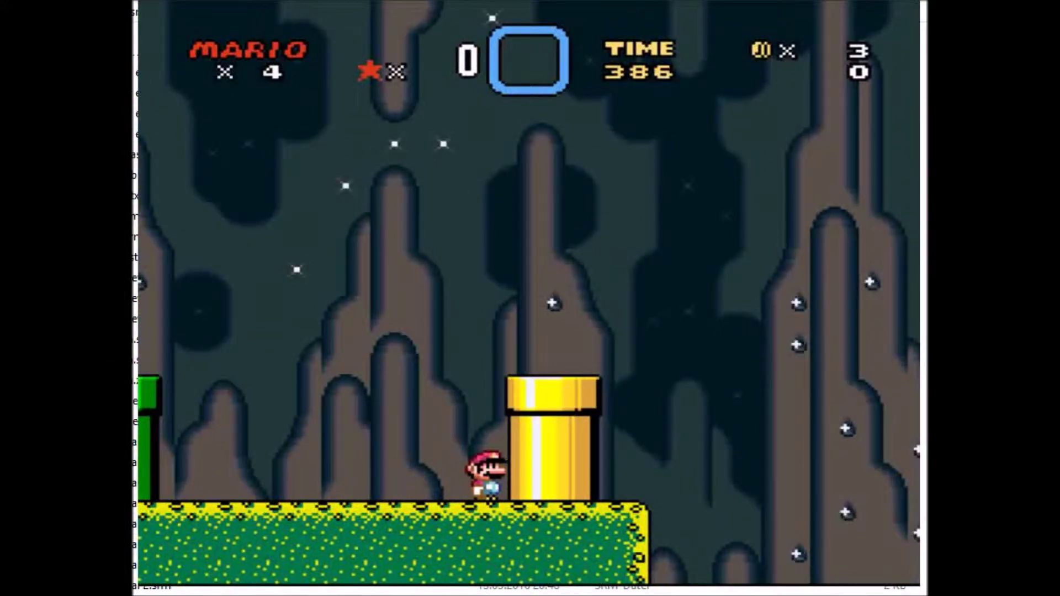
key(Right)
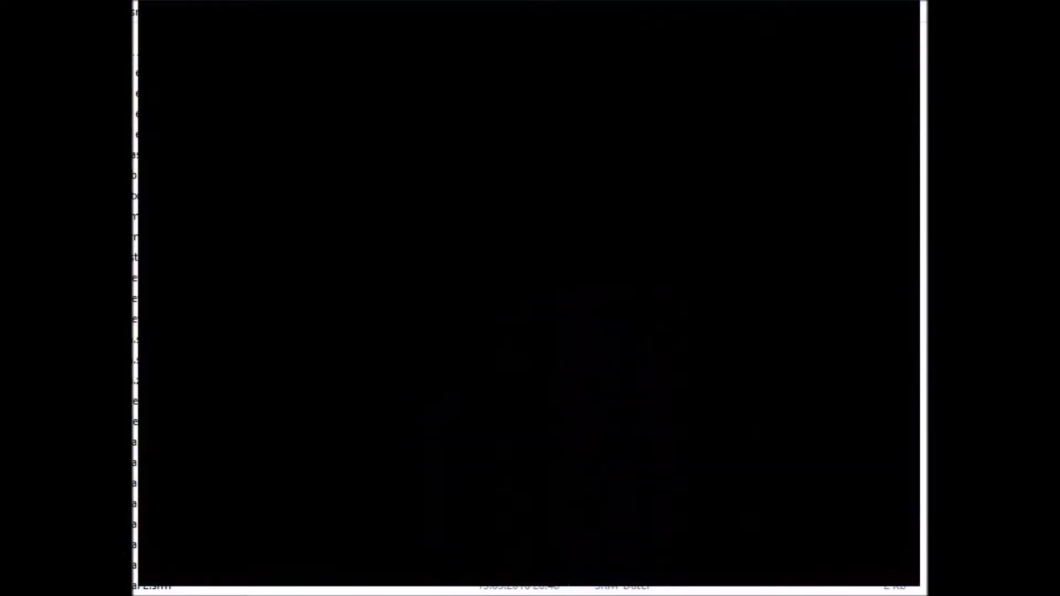
key(Escape)
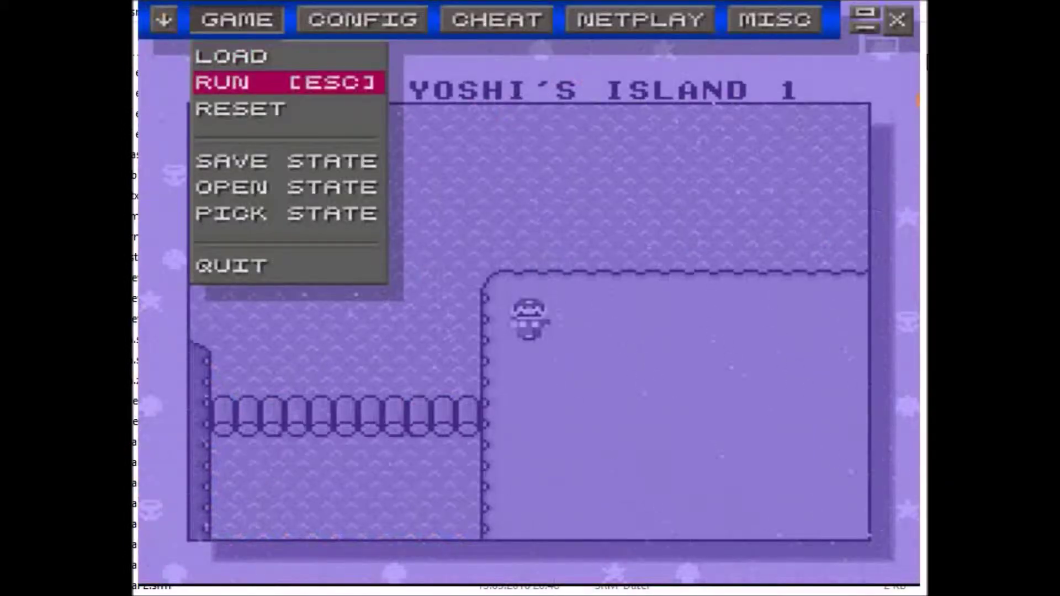
click(889, 31)
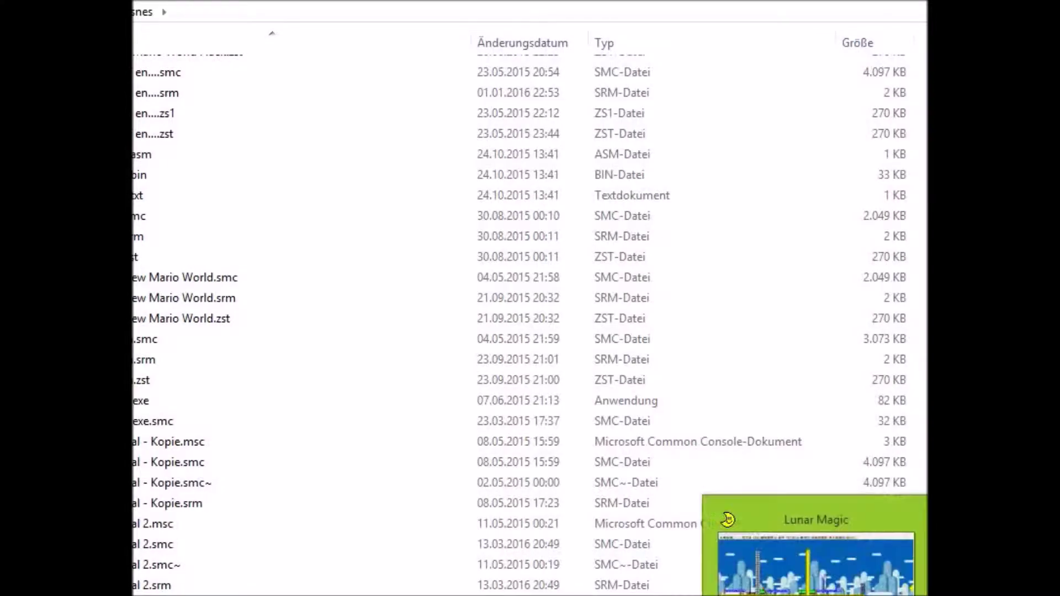
Check the level in Lunar Magic, and locate ExGFX8F.bin in the ExGraphics folder of the snes directory in File Explorer.
click(815, 585)
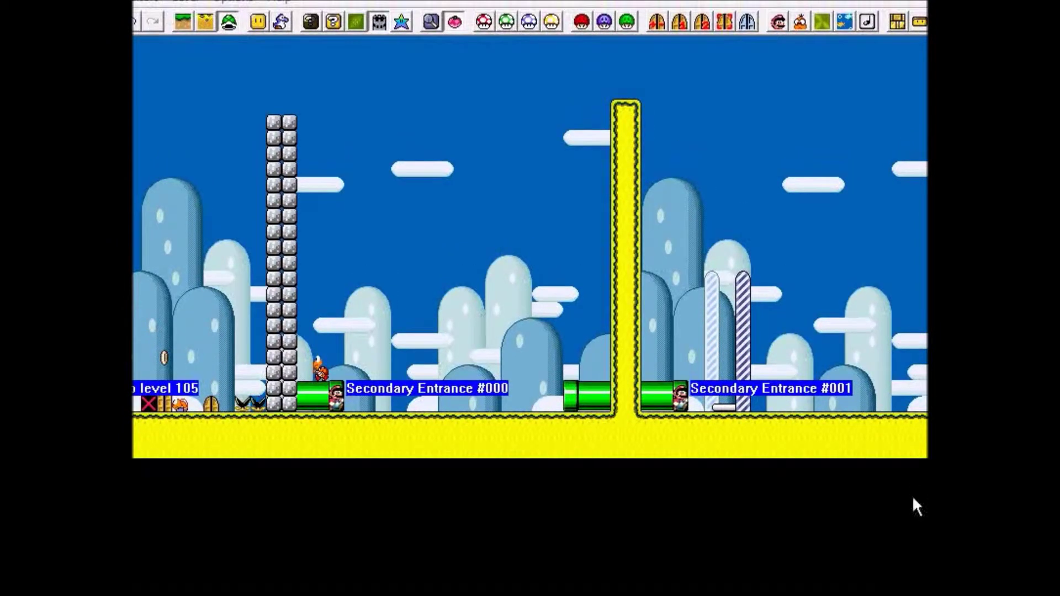
mouse_move(530, 595)
click(907, 564)
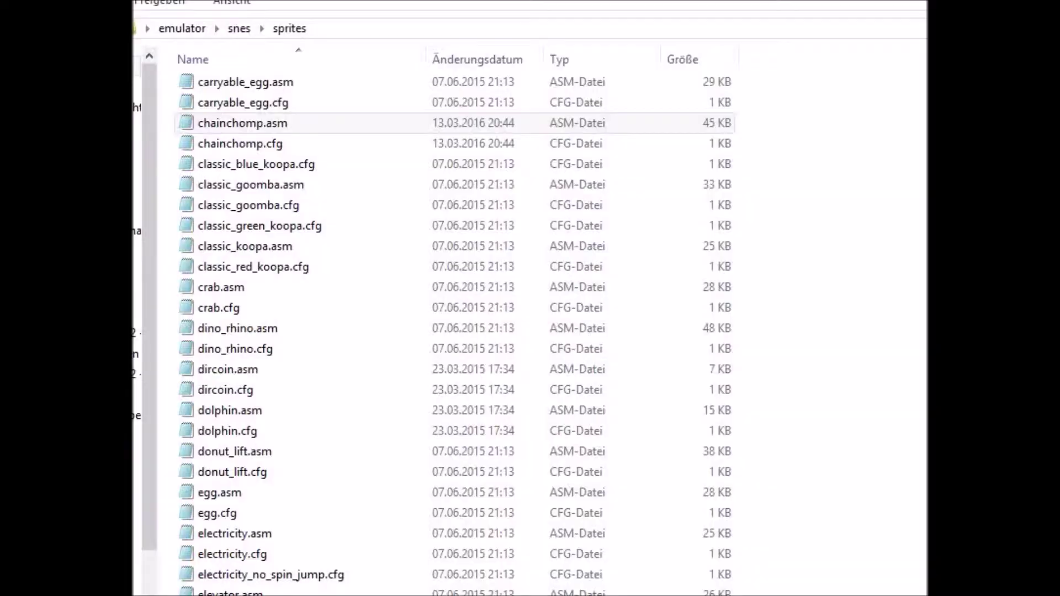
key(BackSpace)
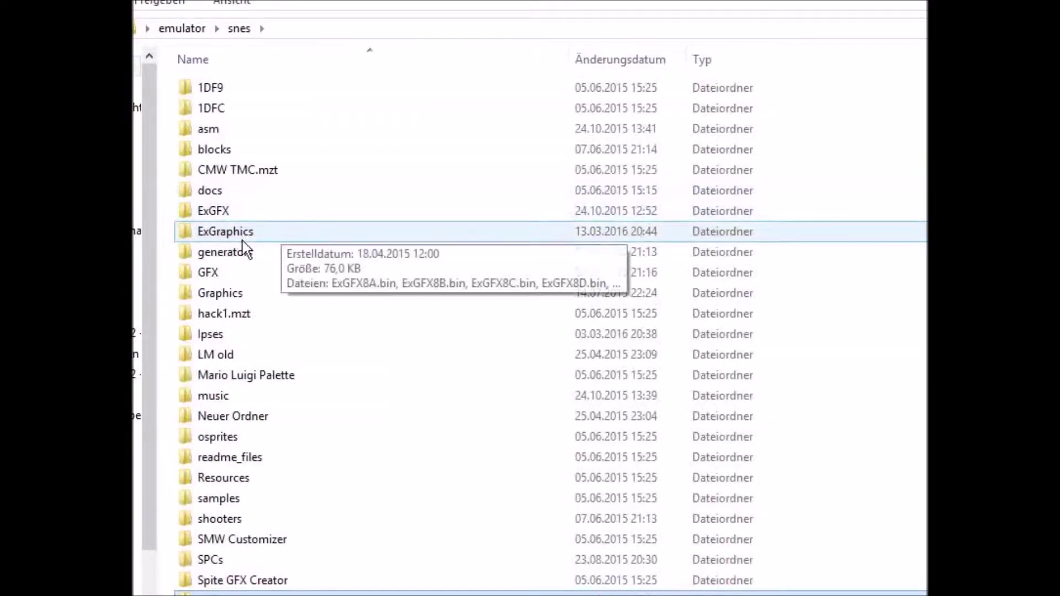
double_click(243, 232)
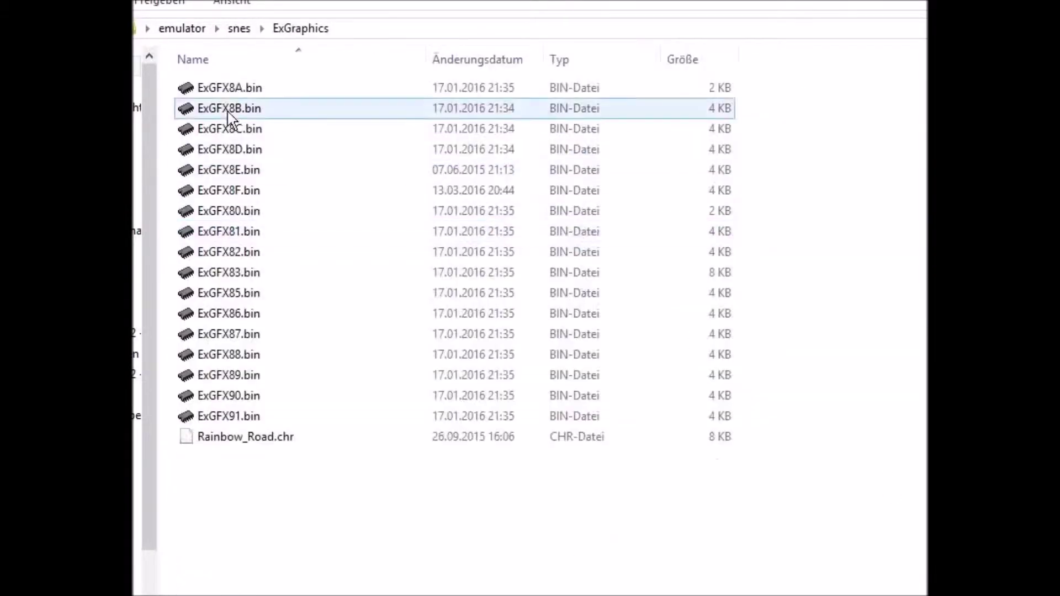
click(249, 195)
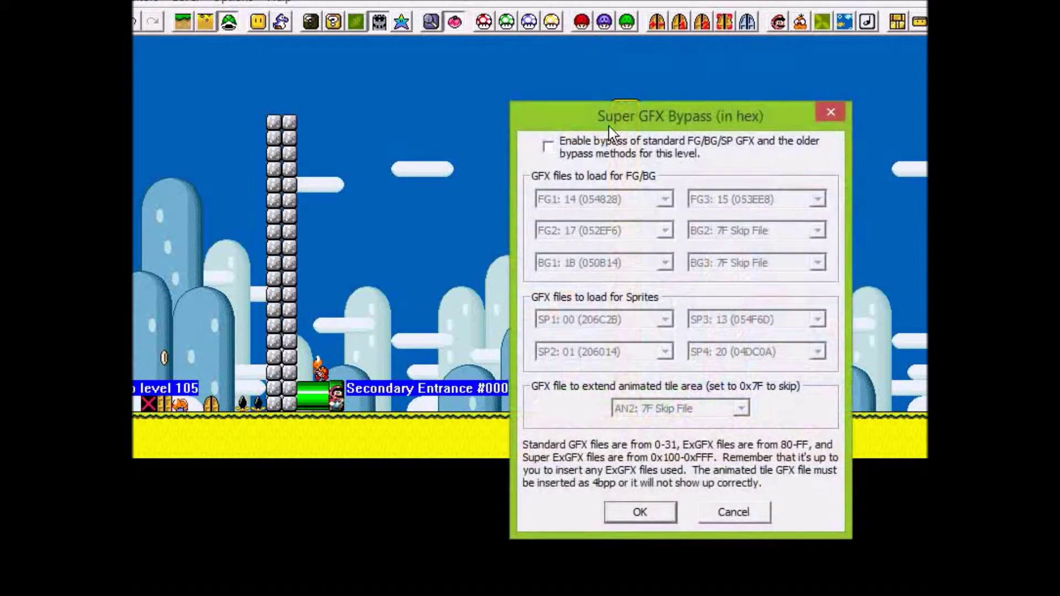
Enable the Super GFX Bypass for the level and load GFX file 8F in sprite slot SP4.
click(548, 147)
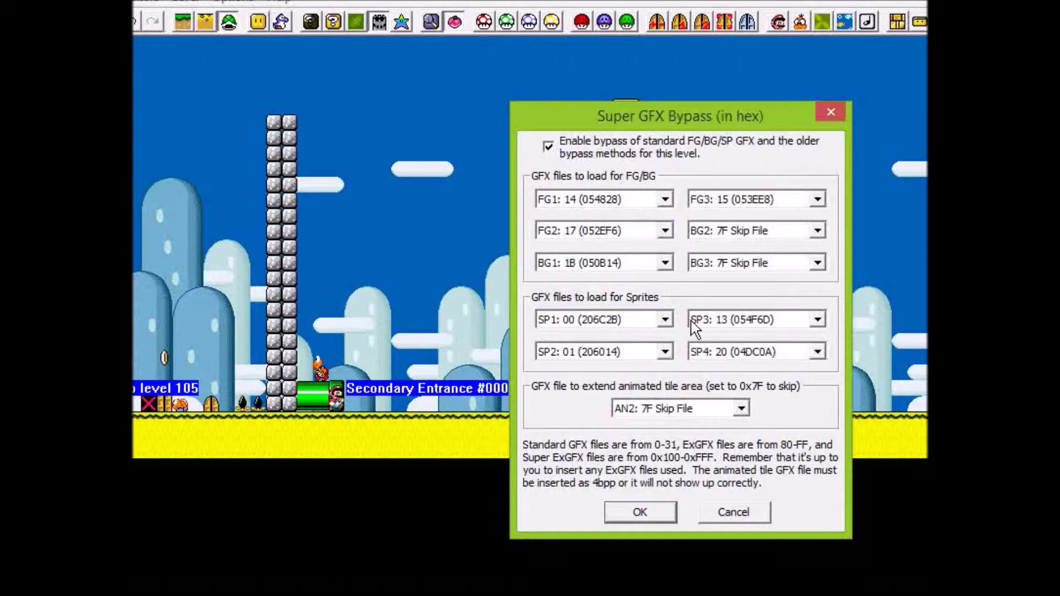
click(728, 356)
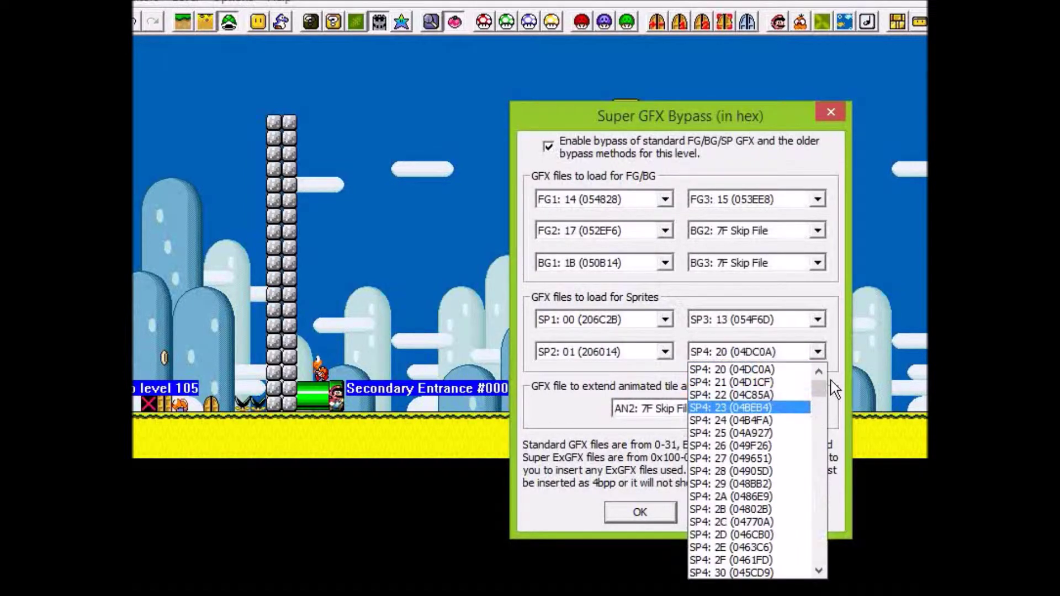
mouse_move(822, 385)
mouse_down()
mouse_move(817, 412)
mouse_move(814, 384)
mouse_move(817, 391)
mouse_up()
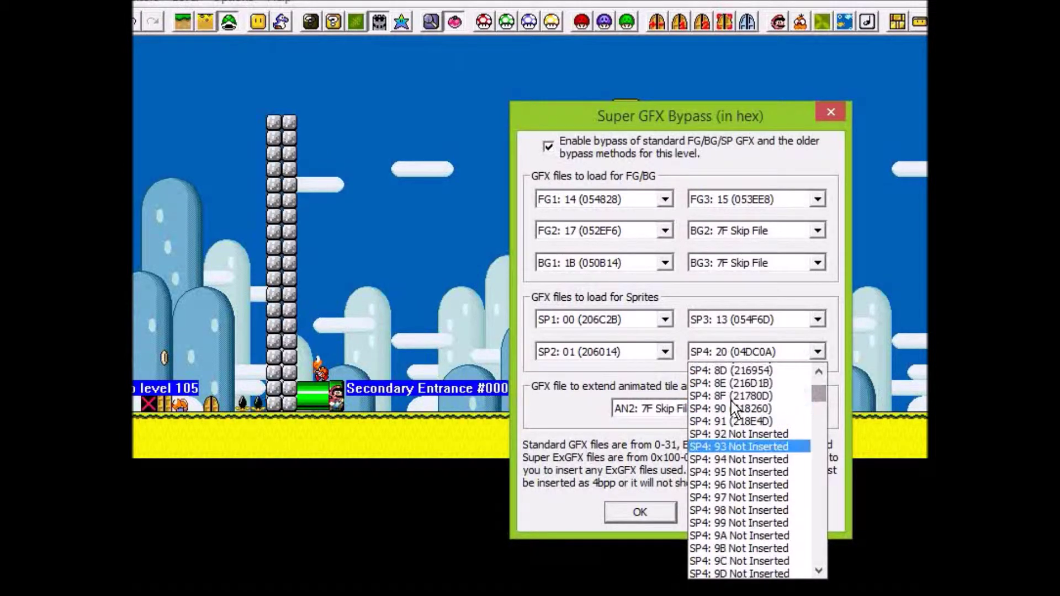
scroll(737, 408, up, 1)
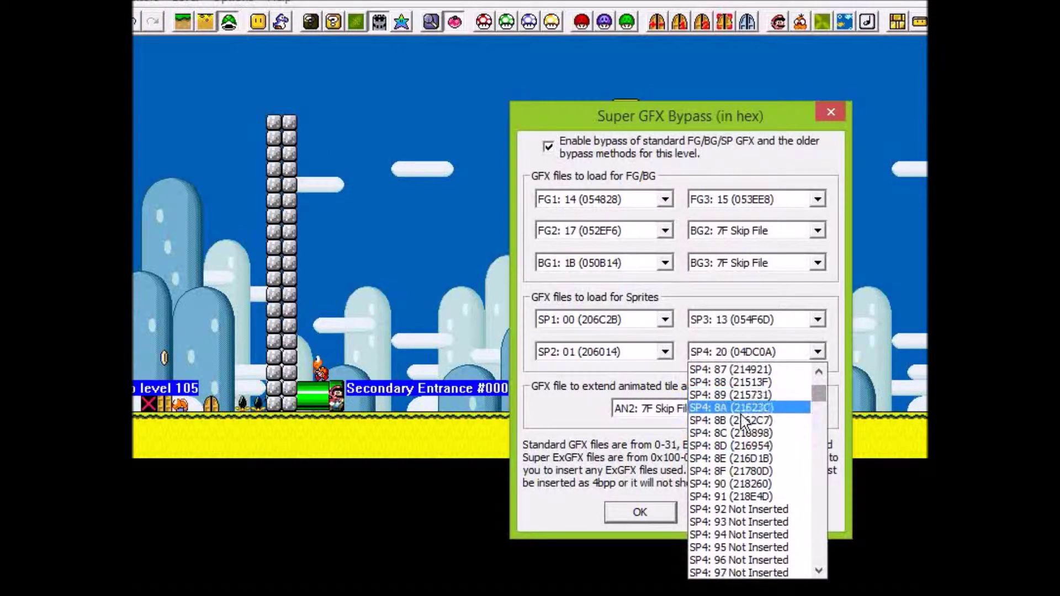
click(757, 471)
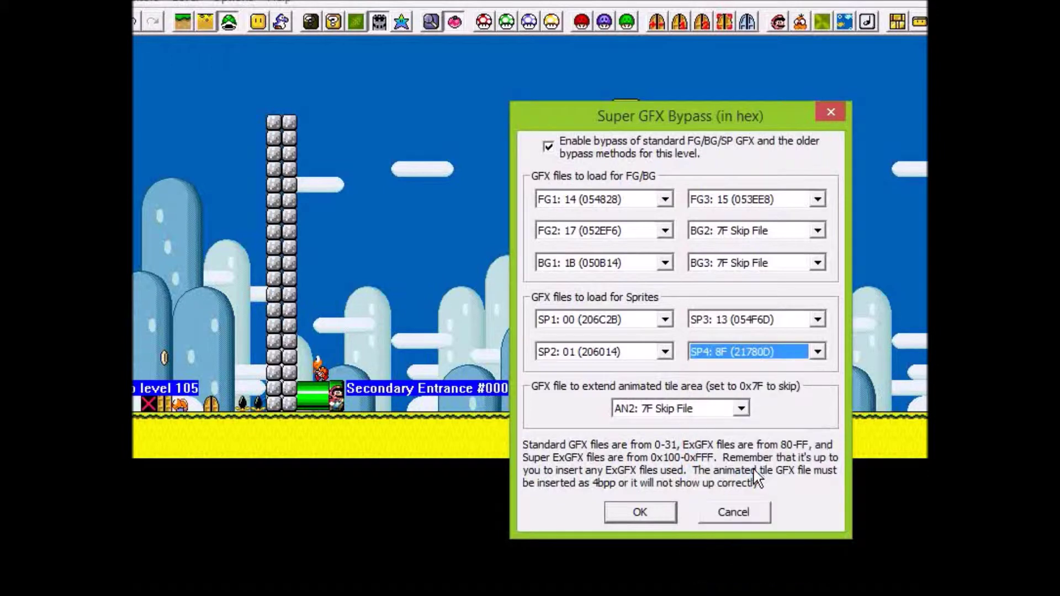
click(662, 517)
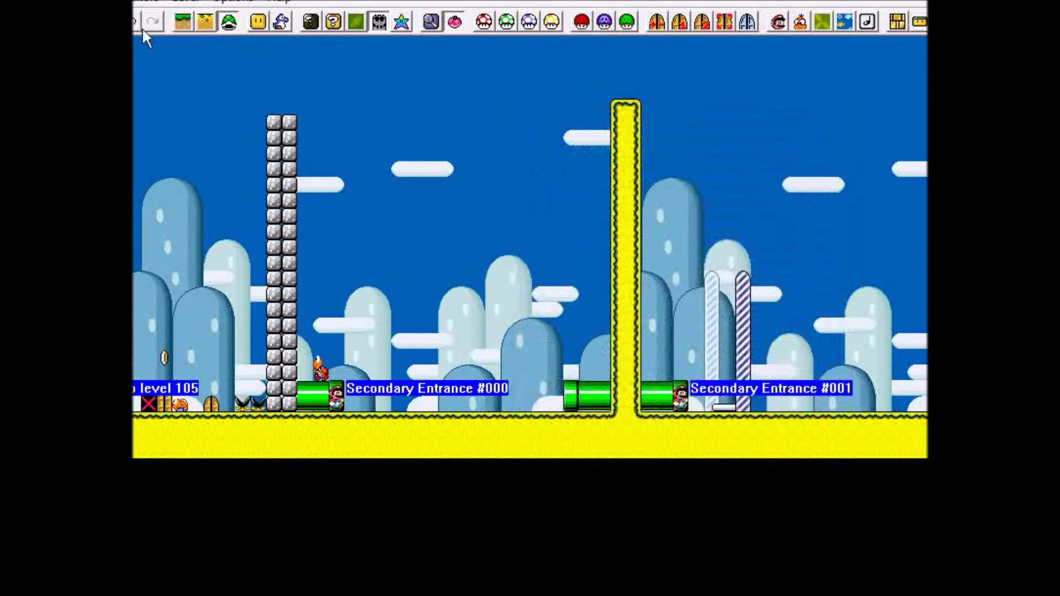
Run Tutorial 2.smc from the snes folder in the emulator, start a new game and enter the level beside Yoshi's House.
key(alt+Tab)
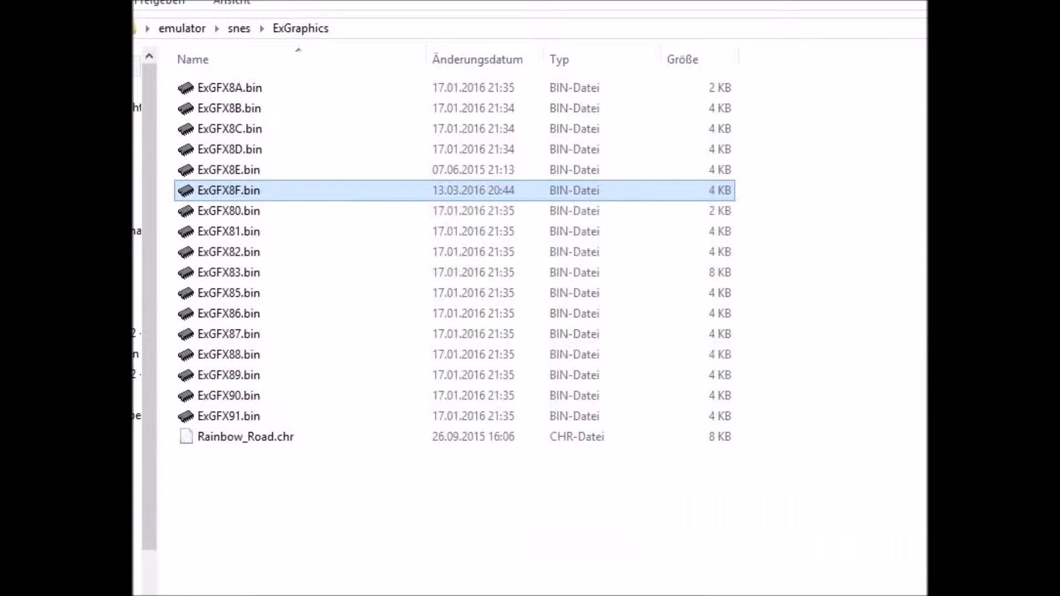
key(BackSpace)
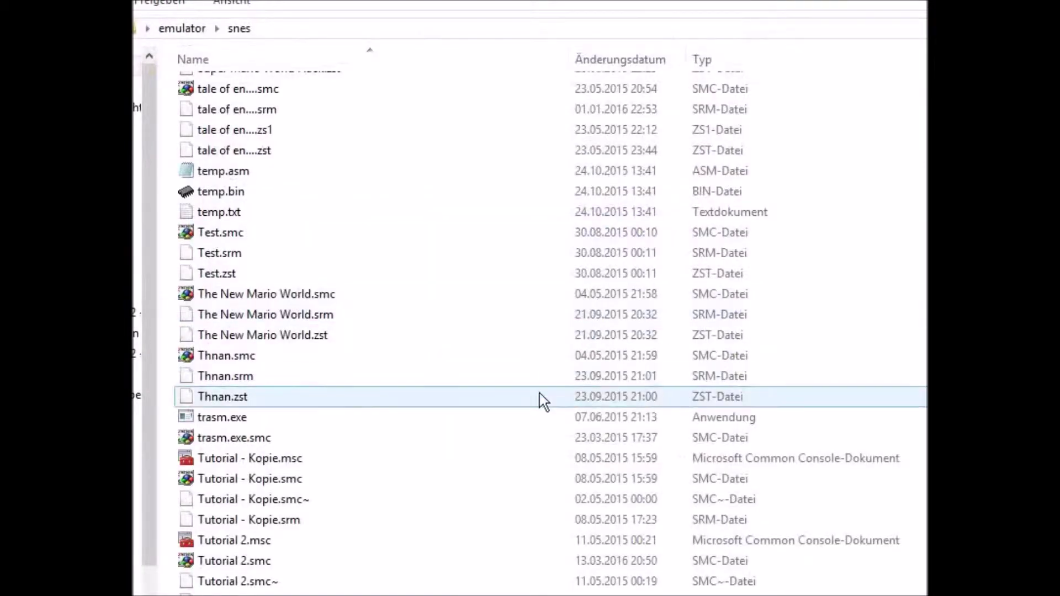
click(252, 567)
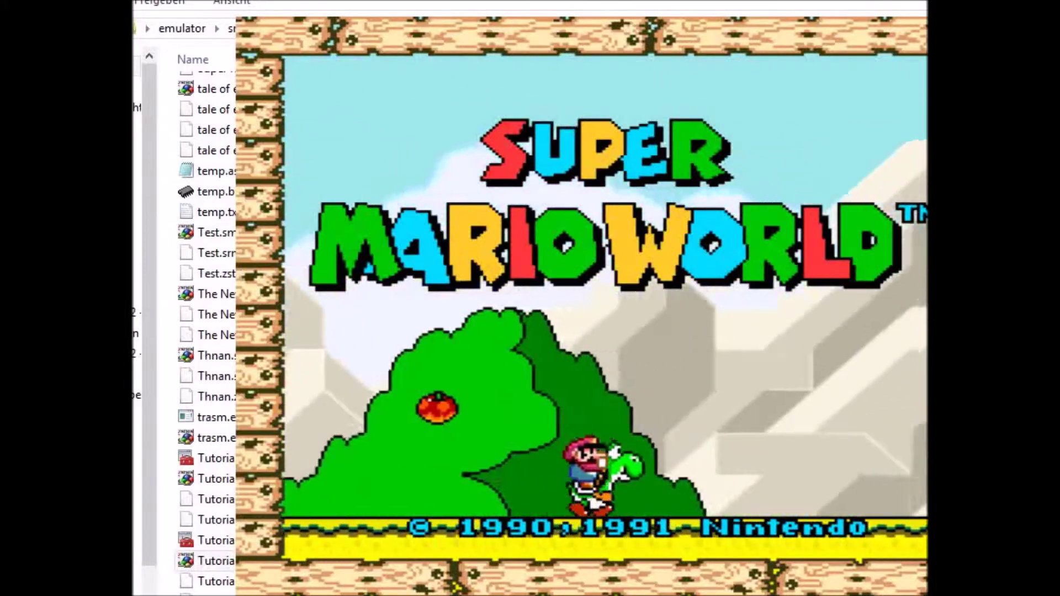
key(Return)
key(Return)
key(Return)
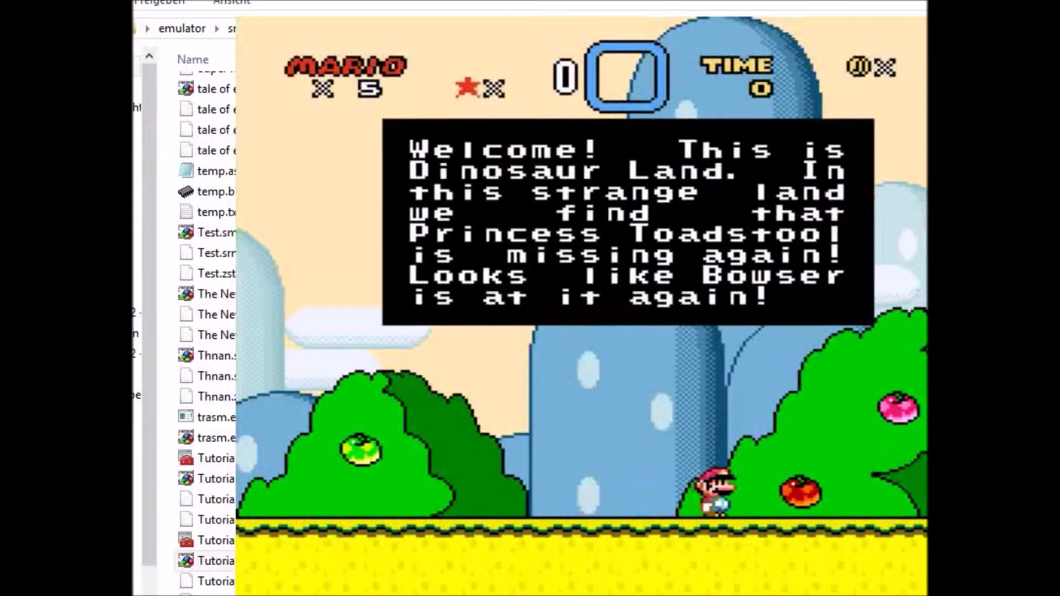
key(Return)
key(Right)
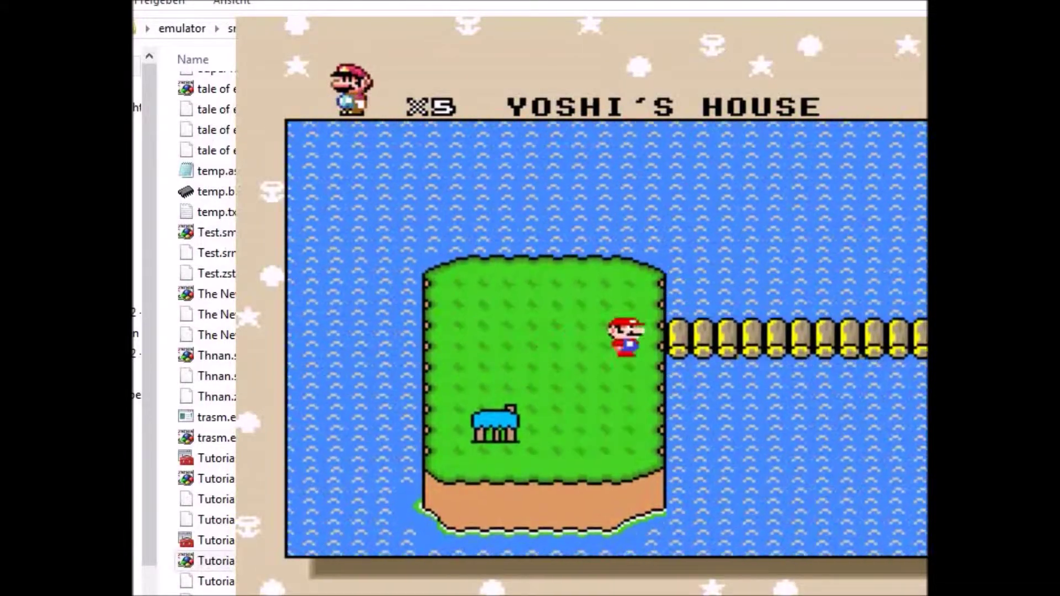
key(Return)
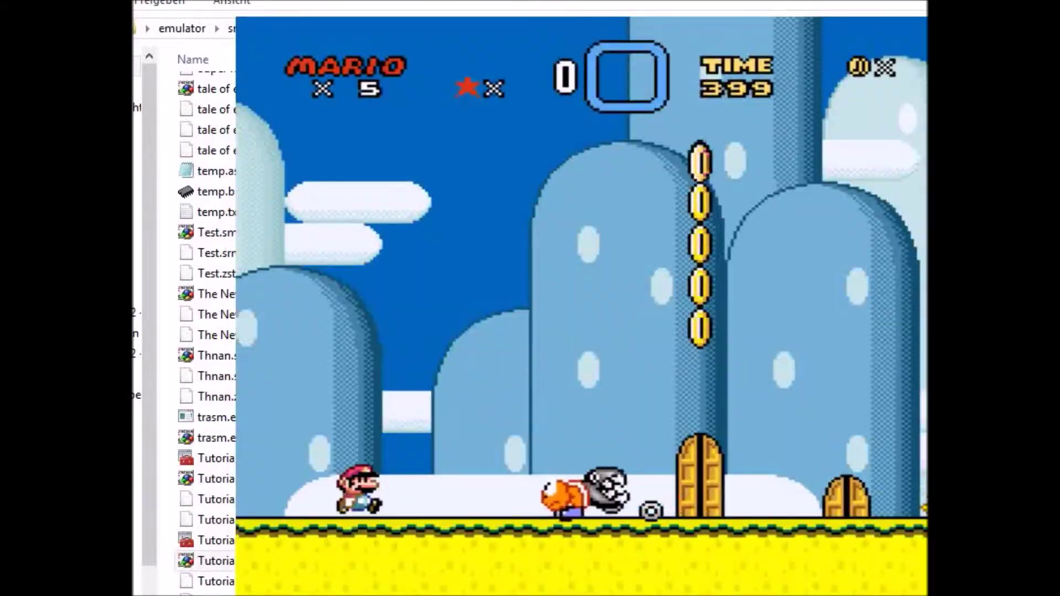
Play Mario past the orange koopa beside the Chain Chomp, rewind out of the loaded state and save to state 0.
key(Right)
key(z)
key(Left)
key(F4)
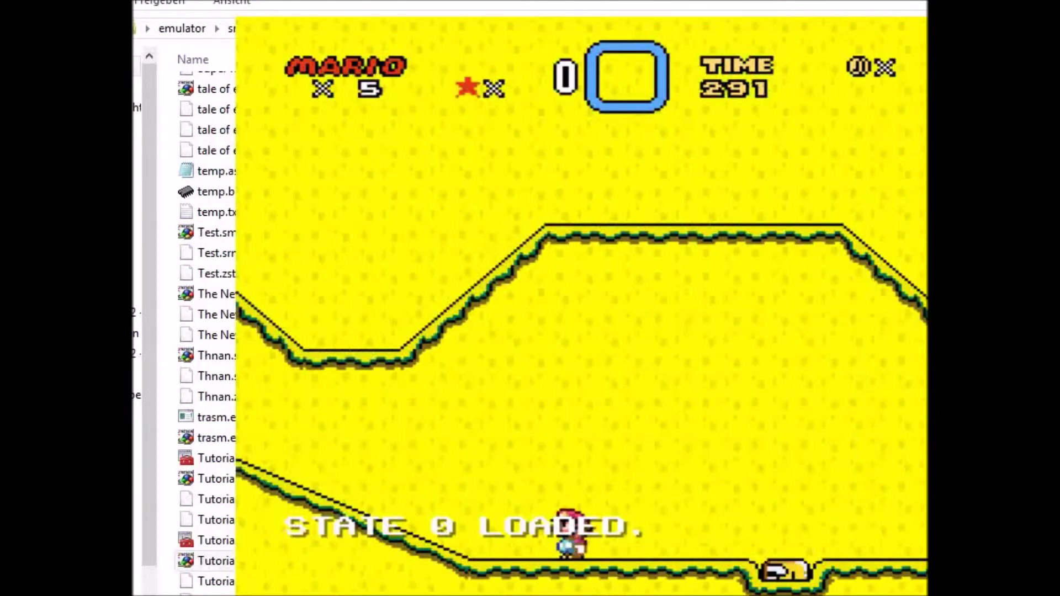
key(BackSpace)
key(BackSpace)
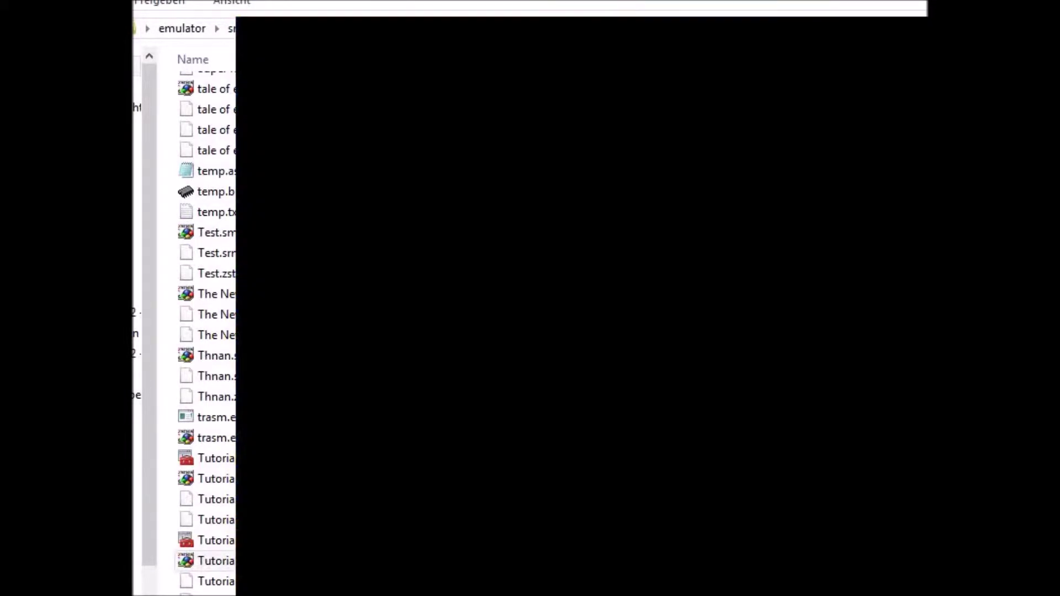
key(F2)
key(x)
key(Right)
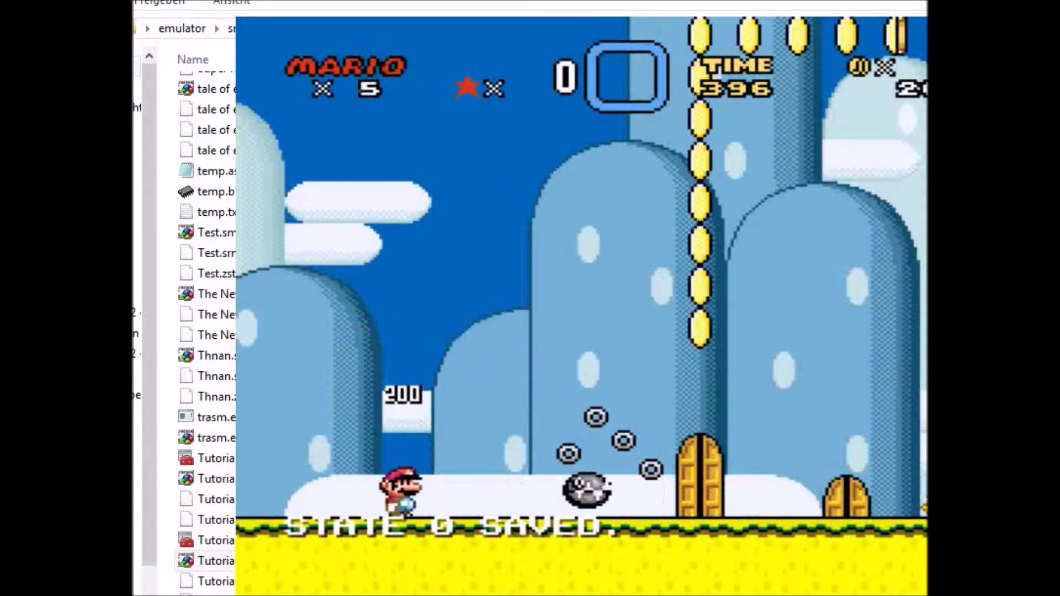
Test the Chain Chomp's behaviour and graphics by jumping Mario back and forth around it near the double door.
key(x)
key(Left)
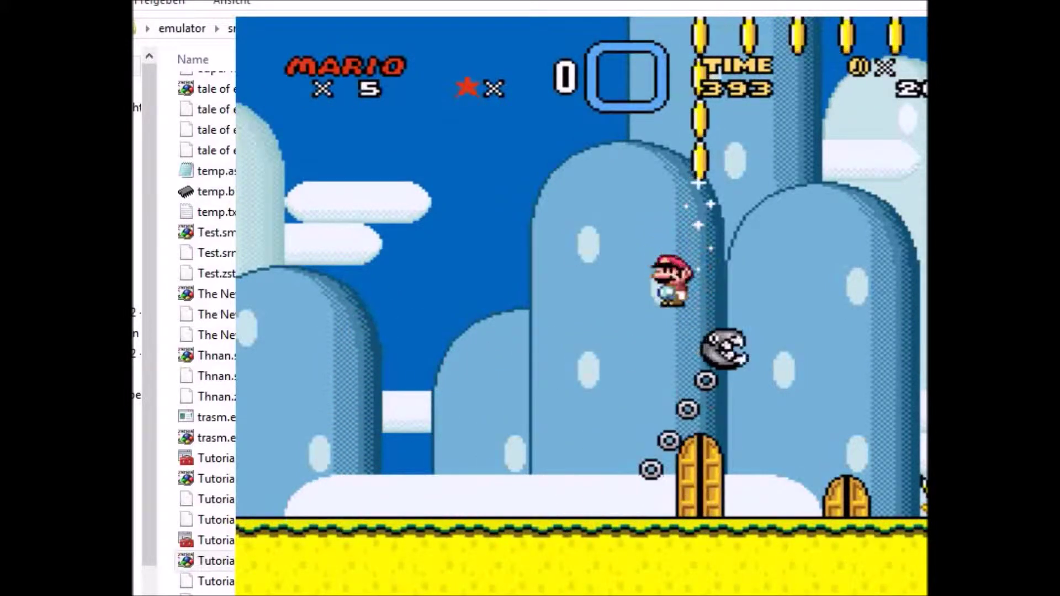
key(Right)
key(Left)
key(Right)
key(Left)
key(x)
key(Right)
key(Left)
key(Right)
key(Left)
key(Right)
key(Left)
key(Left)
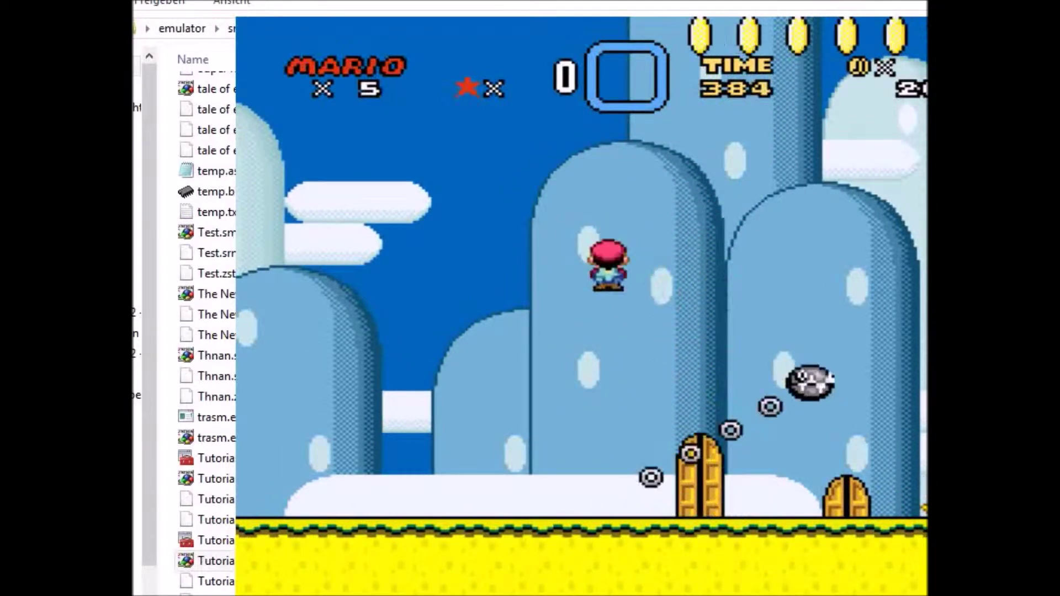
key(Right)
key(x)
key(Left)
key(Right)
key(Left)
key(Right)
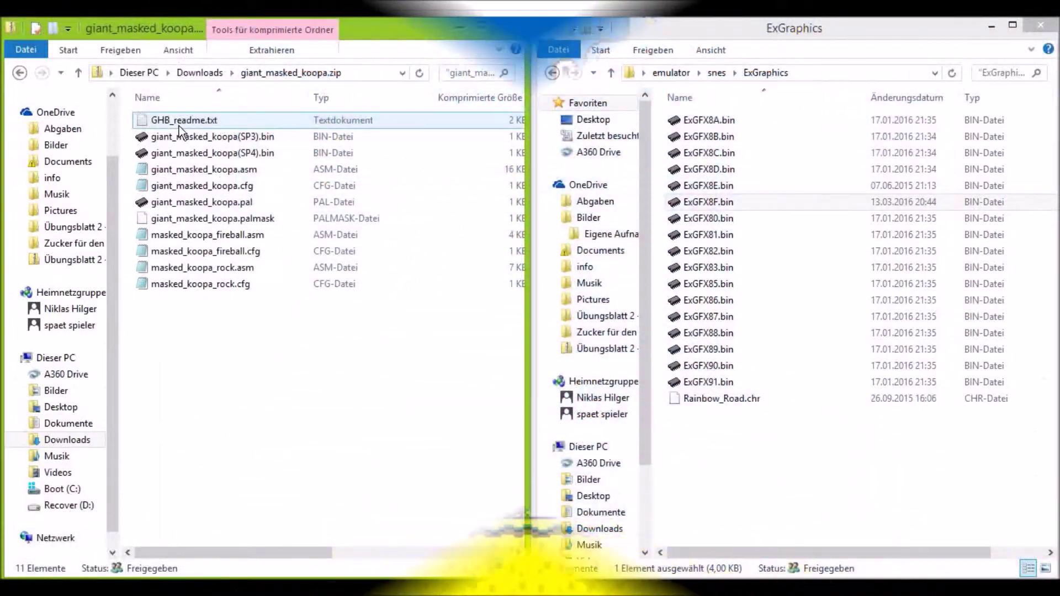
Read GHB_readme.txt in giant_masked_koopa.zip for the boss sprite's notes and fixes, and close it.
drag(219, 300, 191, 124)
click(200, 326)
double_click(175, 124)
drag(320, 154, 441, 338)
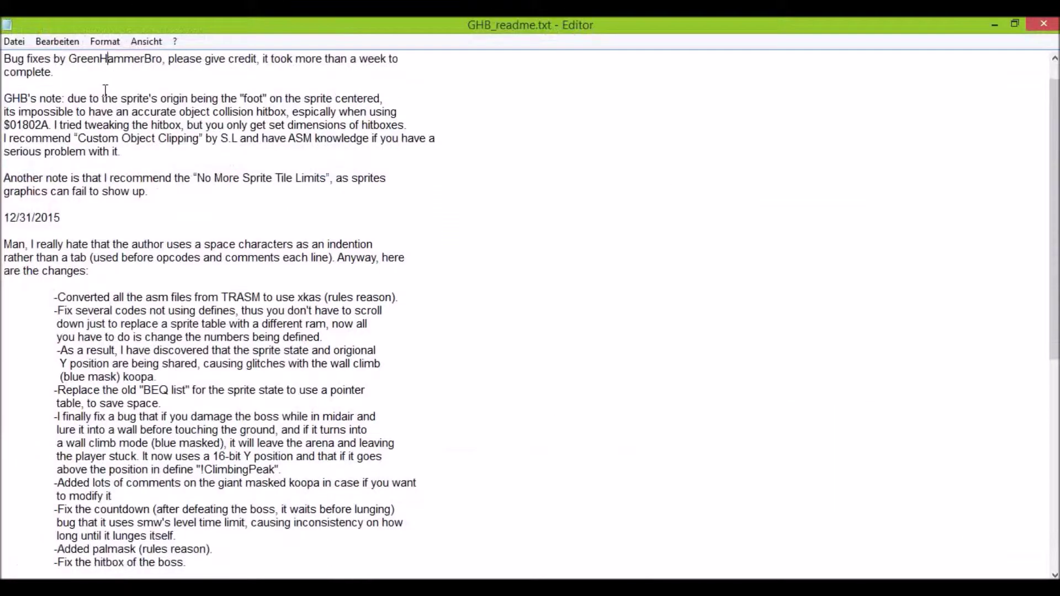
scroll(530, 298, down, 10)
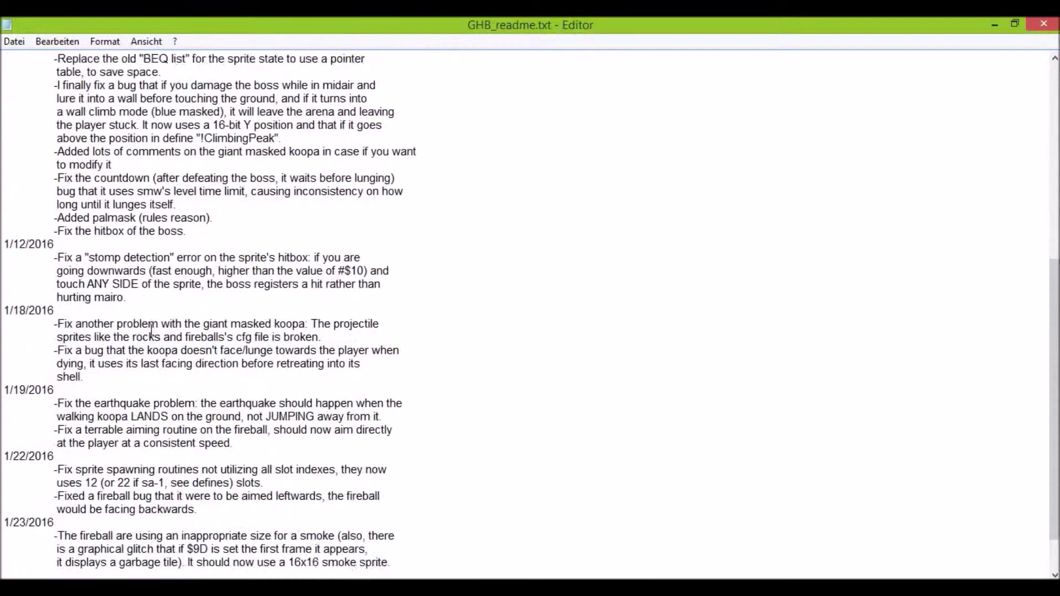
key(alt+F4)
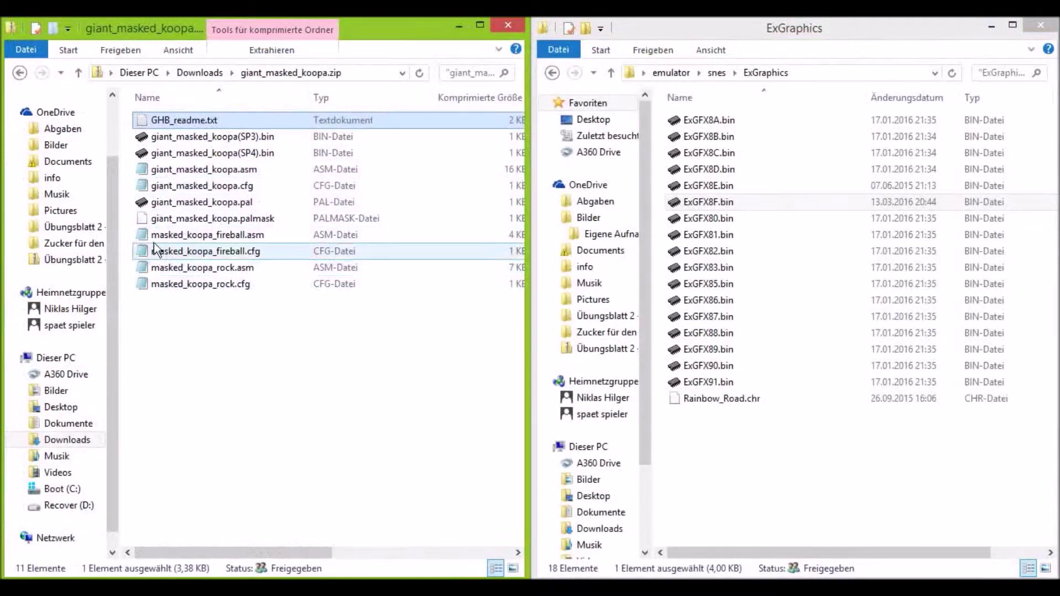
double_click(159, 121)
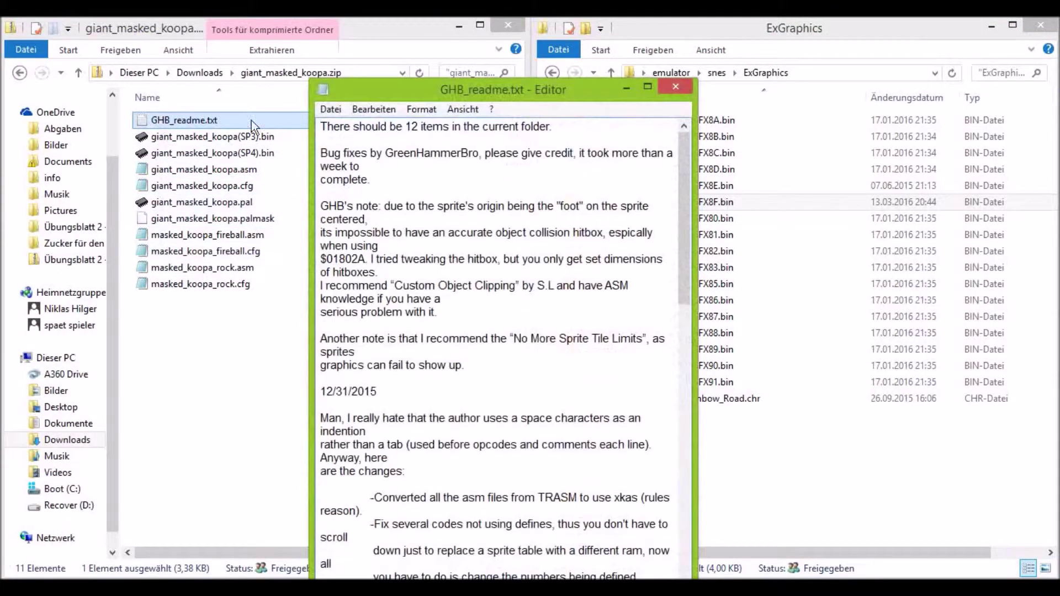
click(672, 91)
Copy the giant_masked_koopa SP3 and SP4 .bin files into the ExGraphics folder and rename them ExGFX93.bin and ExGFX94.bin.
drag(293, 135, 754, 457)
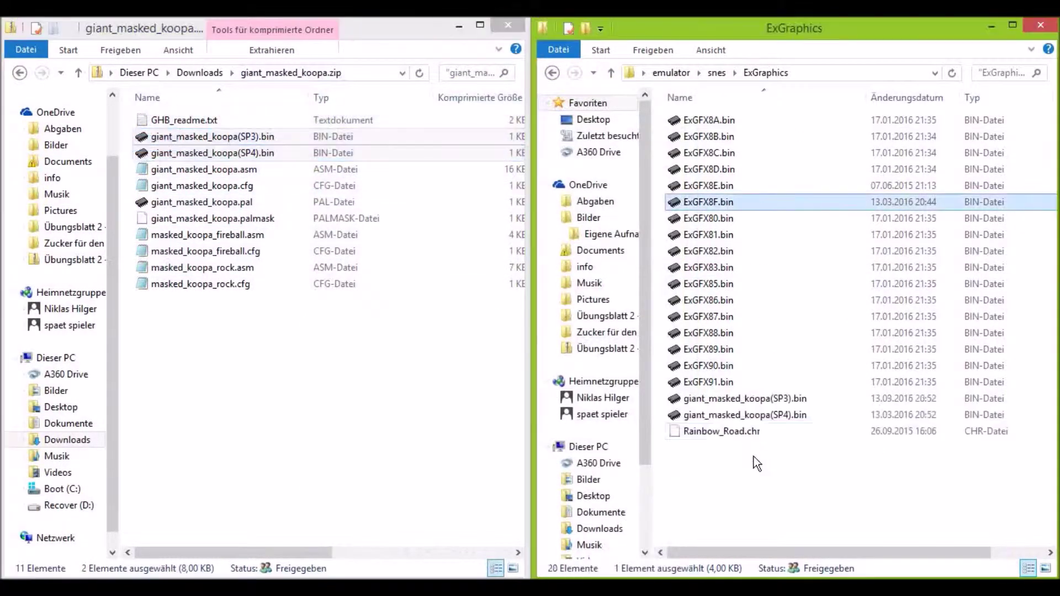
right_click(735, 399)
click(788, 367)
text(ExGFX93.bin)
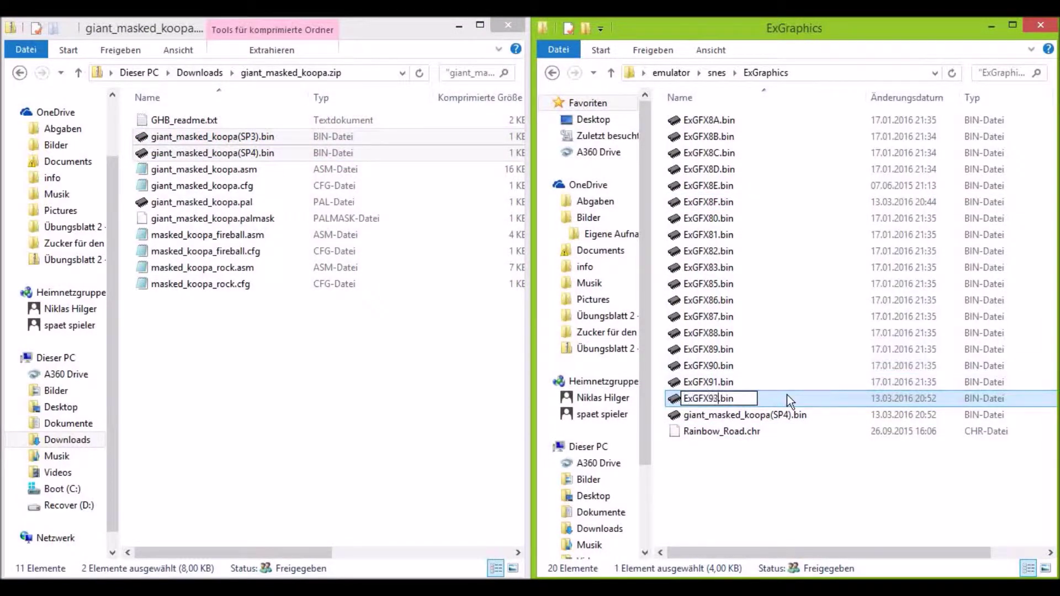
key(Tab)
text(ExGFX94)
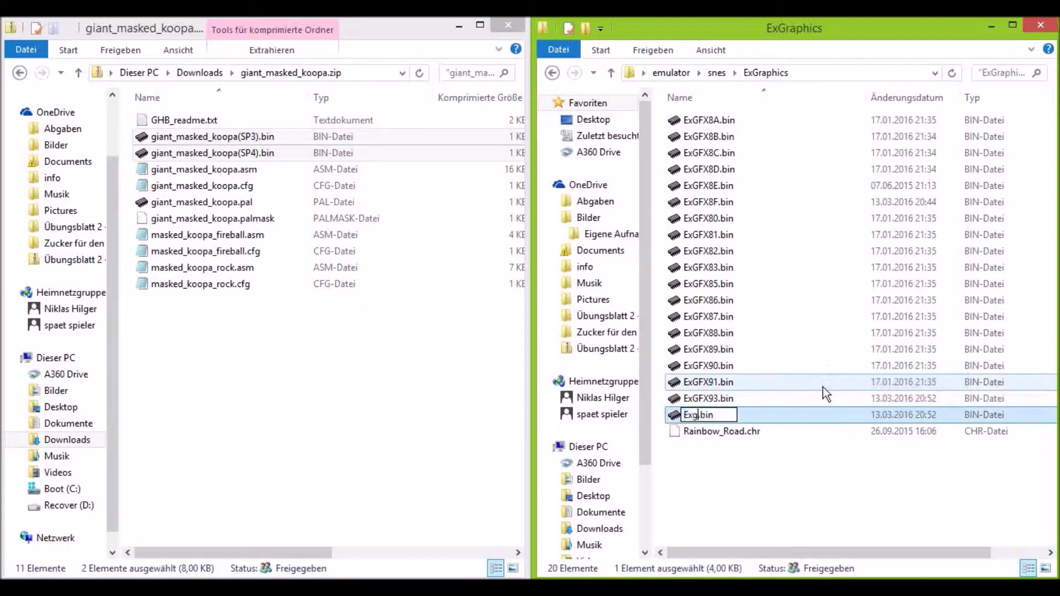
click(876, 448)
Copy the .asm and .cfg files of giant_masked_koopa, masked_koopa_fireball and masked_koopa_rock into the snes sprites folder.
key(alt+Left)
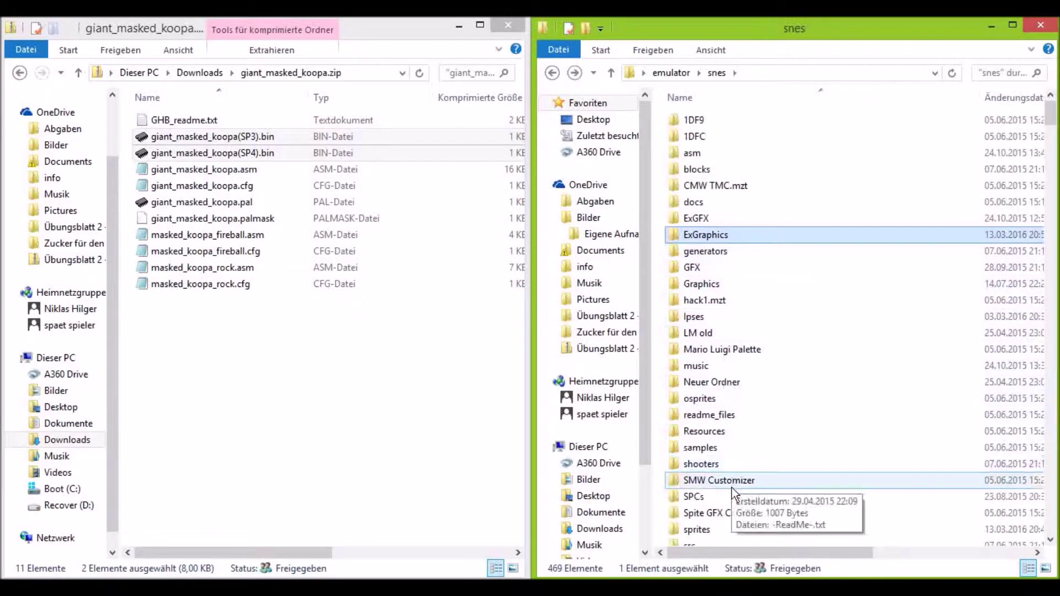
double_click(731, 488)
drag(133, 169, 149, 188)
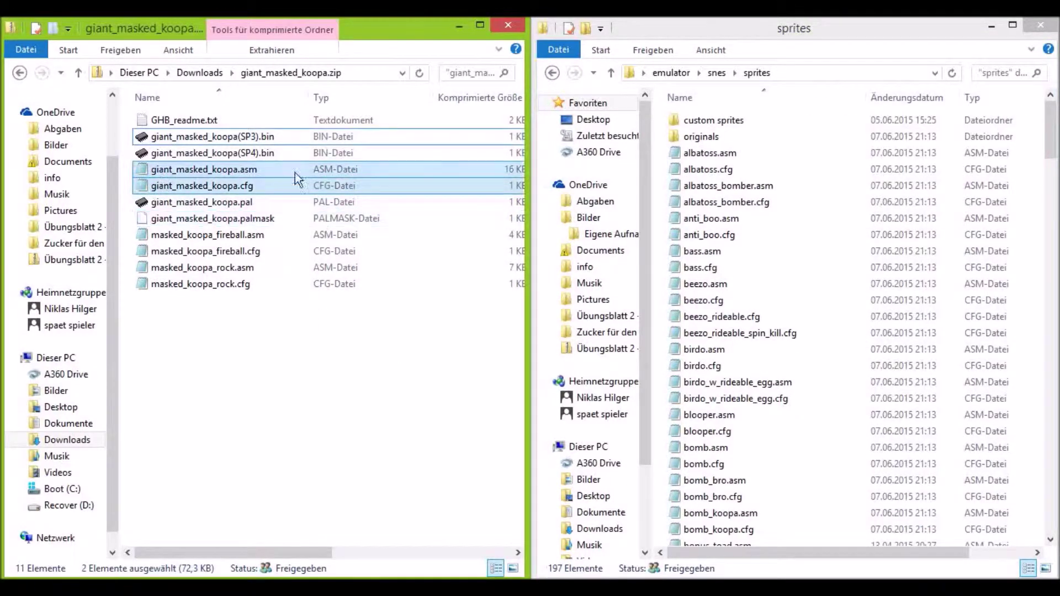
drag(307, 188, 729, 287)
drag(241, 298, 226, 235)
drag(226, 248, 712, 337)
scroll(797, 343, down, 8)
scroll(797, 346, down, 14)
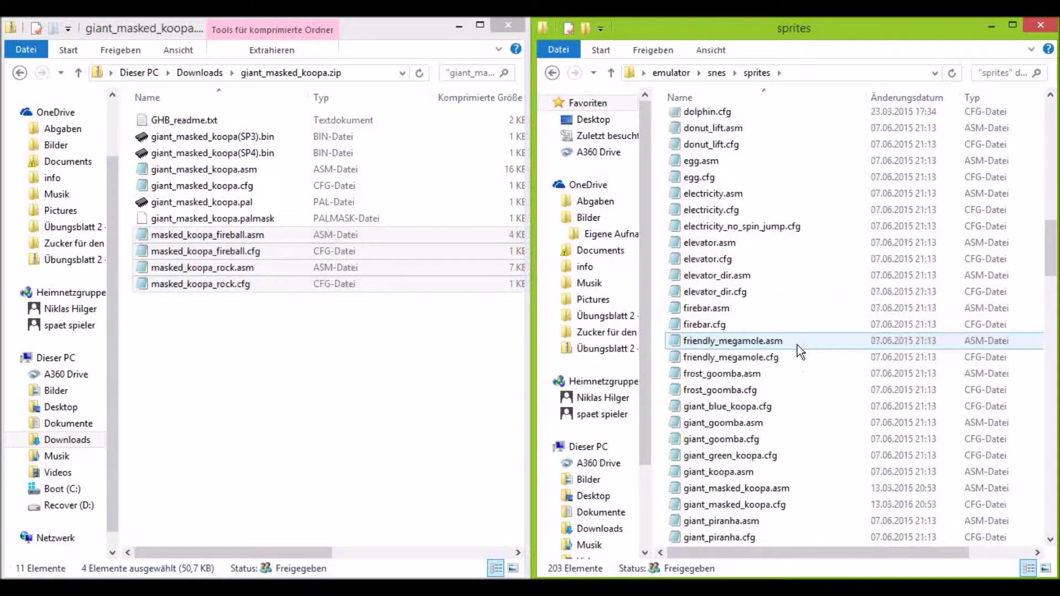
scroll(785, 359, down, 7)
scroll(776, 384, down, 4)
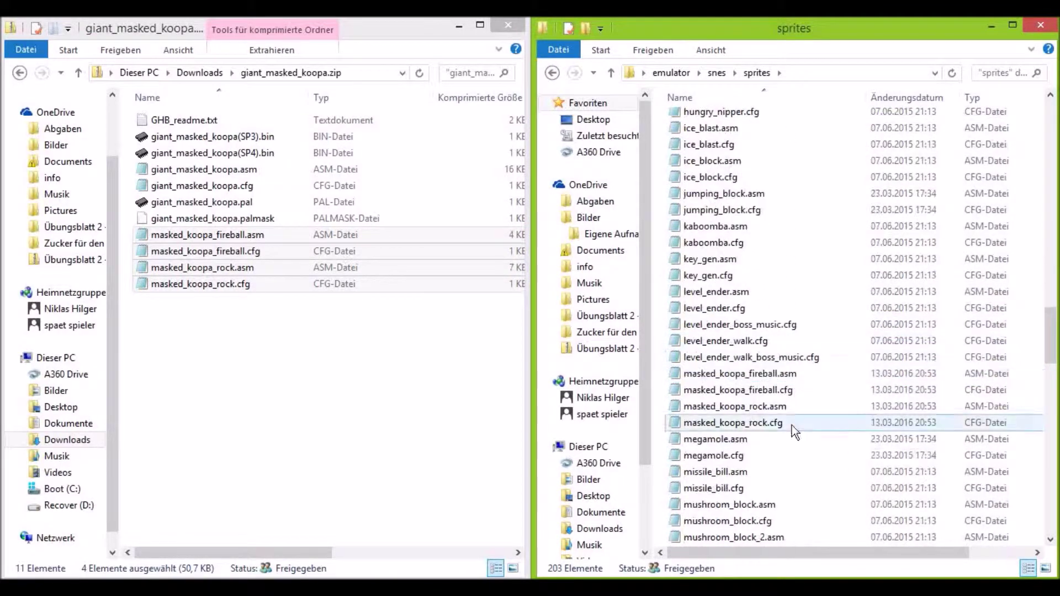
Open sprites.txt from the snes folder and begin line 24 below the chainchomp.cfg entry.
click(460, 26)
click(246, 477)
scroll(246, 476, up, 1)
scroll(248, 484, up, 7)
scroll(214, 364, up, 5)
double_click(200, 264)
click(97, 111)
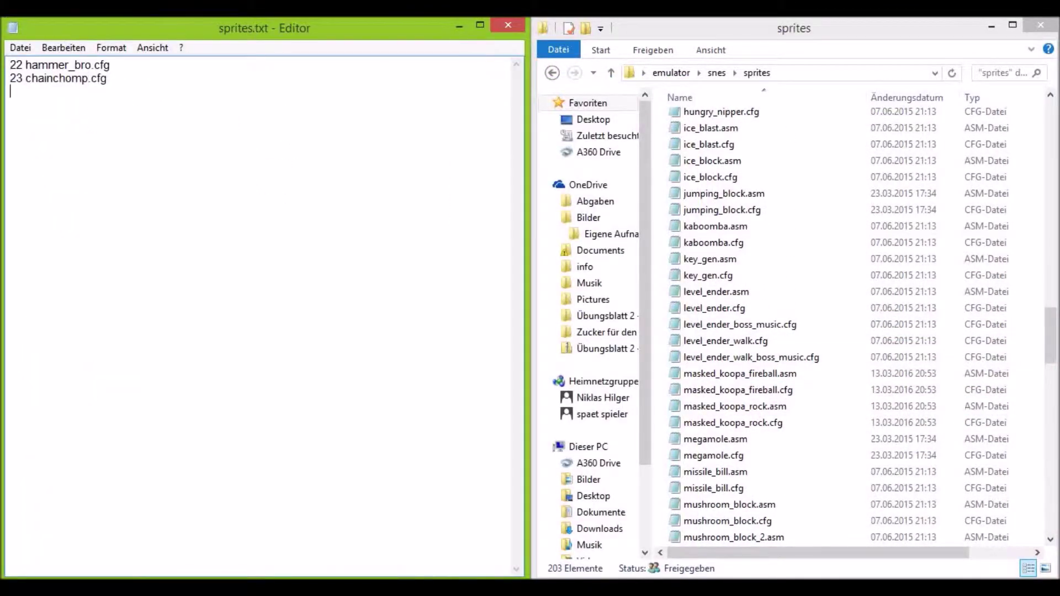
Copy the file name giant_masked_koopa.cfg from the sprites folder into line 24 of sprites.txt.
click(904, 259)
scroll(904, 257, up, 7)
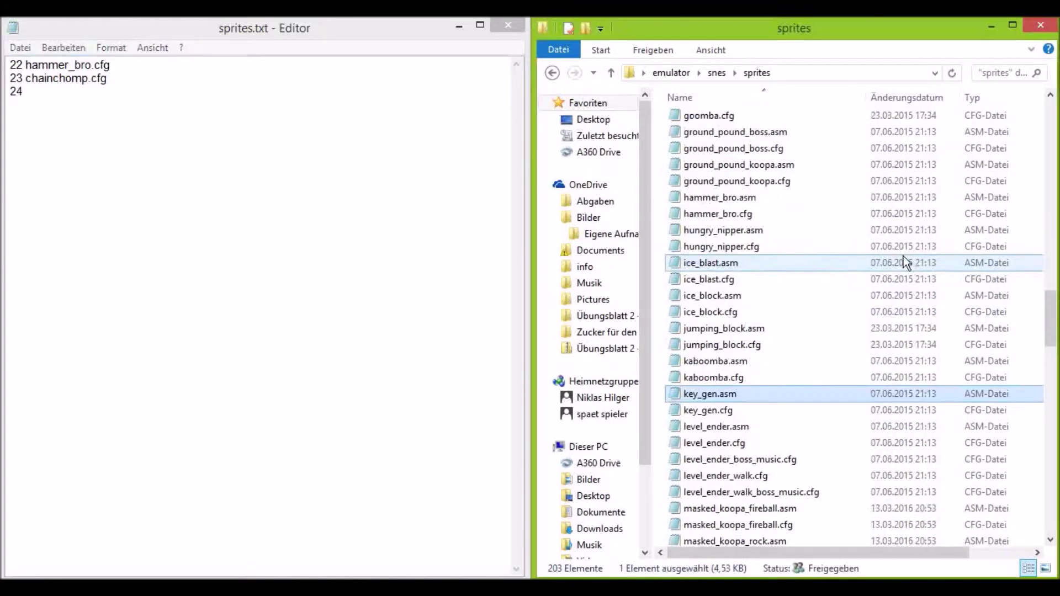
right_click(783, 165)
click(836, 445)
key(ctrl+a)
key(ctrl+c)
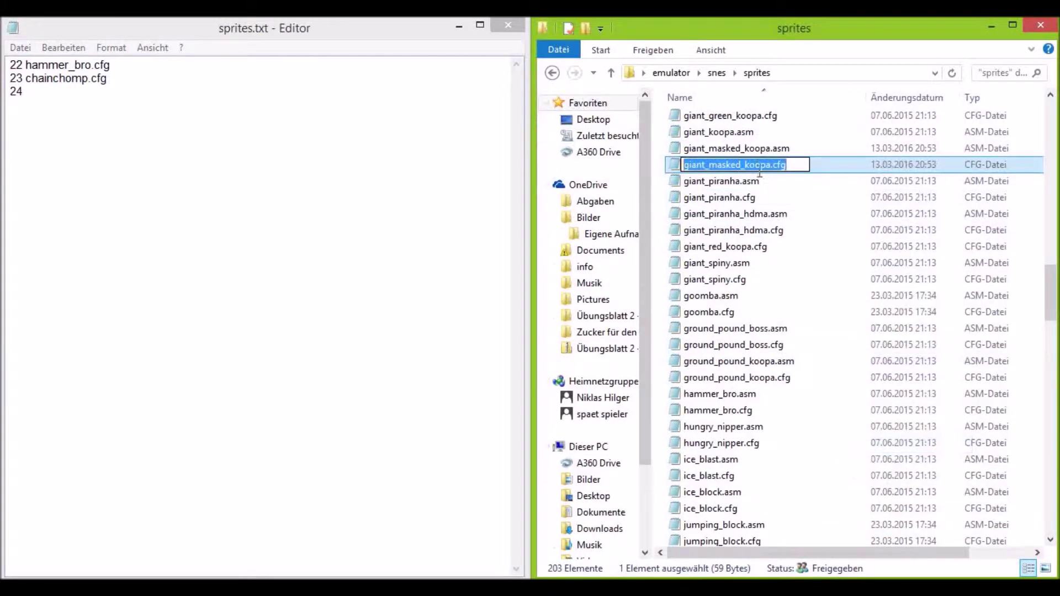
click(219, 95)
key(ctrl+v)
Add line 25 to sprites.txt with the copied file name masked_koopa_fireball.cfg.
click(853, 394)
scroll(853, 397, down, 4)
right_click(798, 506)
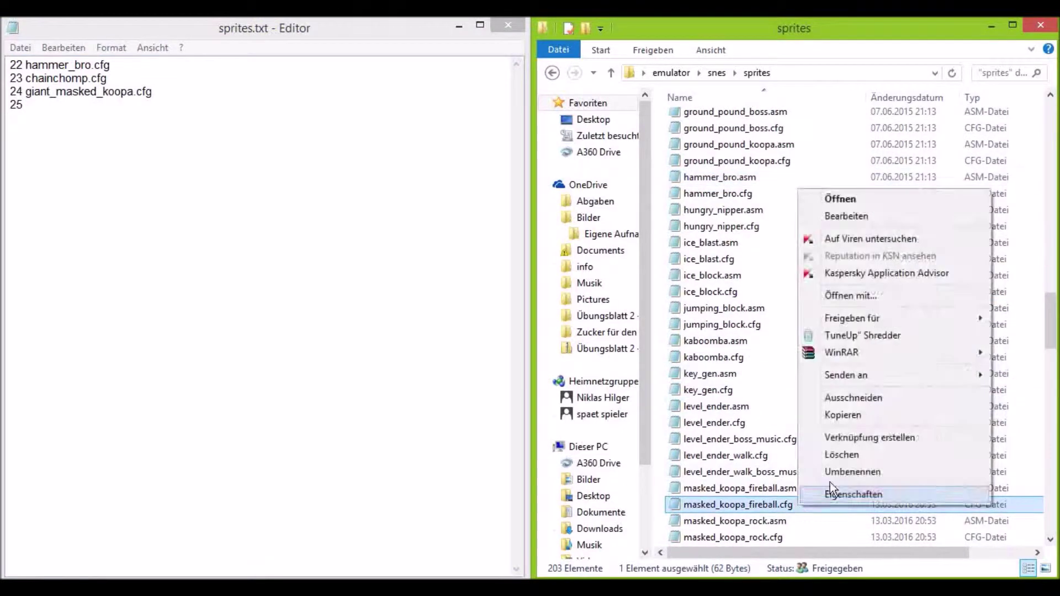
click(845, 471)
click(53, 110)
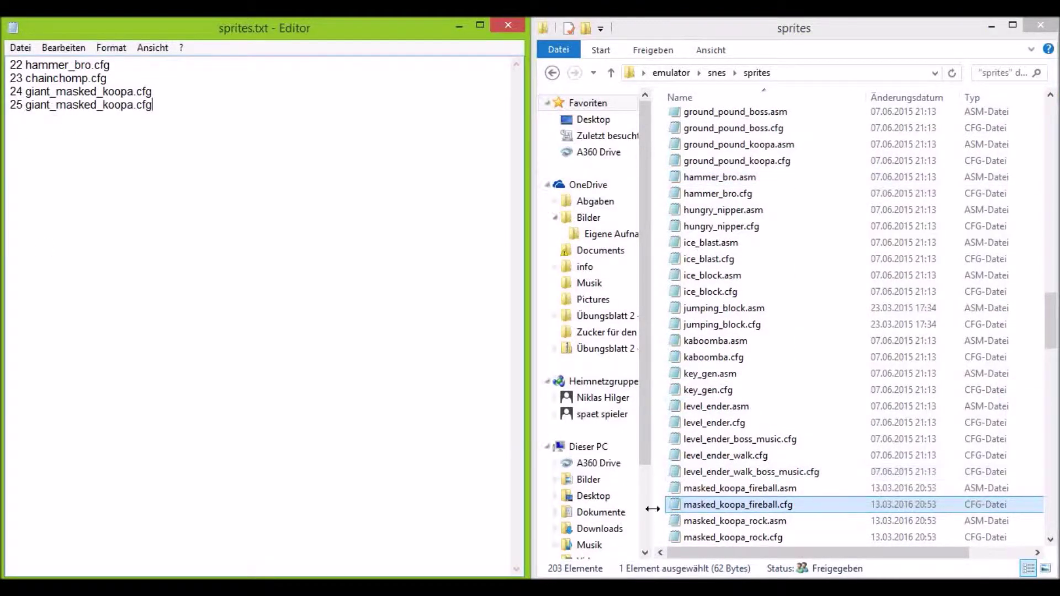
click(804, 506)
key(F2)
drag(152, 105, 40, 121)
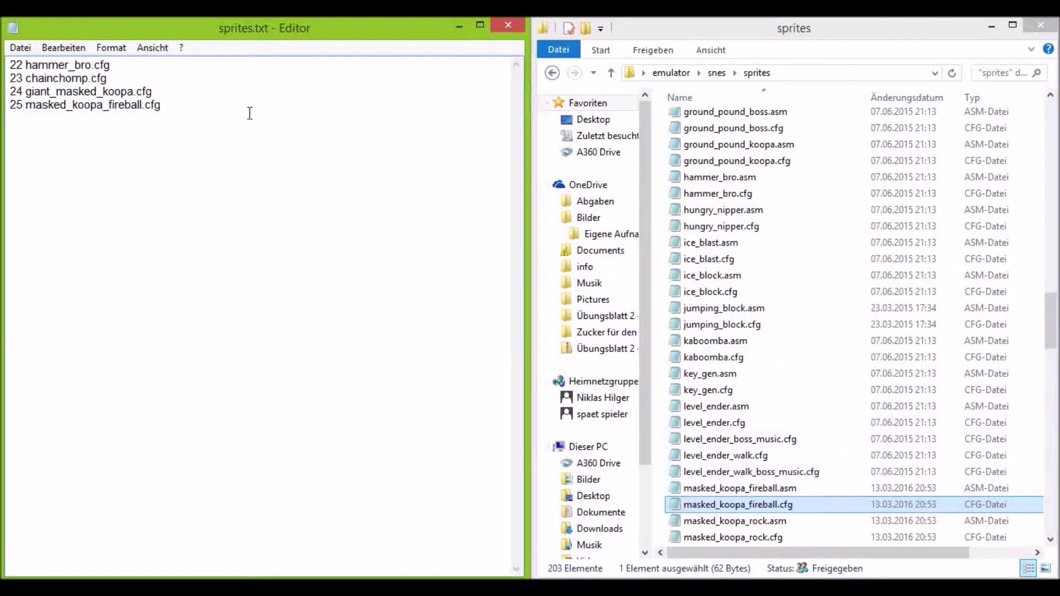
Add line 26 to sprites.txt with the copied file name masked_koopa_rock.cfg.
right_click(713, 539)
click(751, 498)
key(ctrl+c)
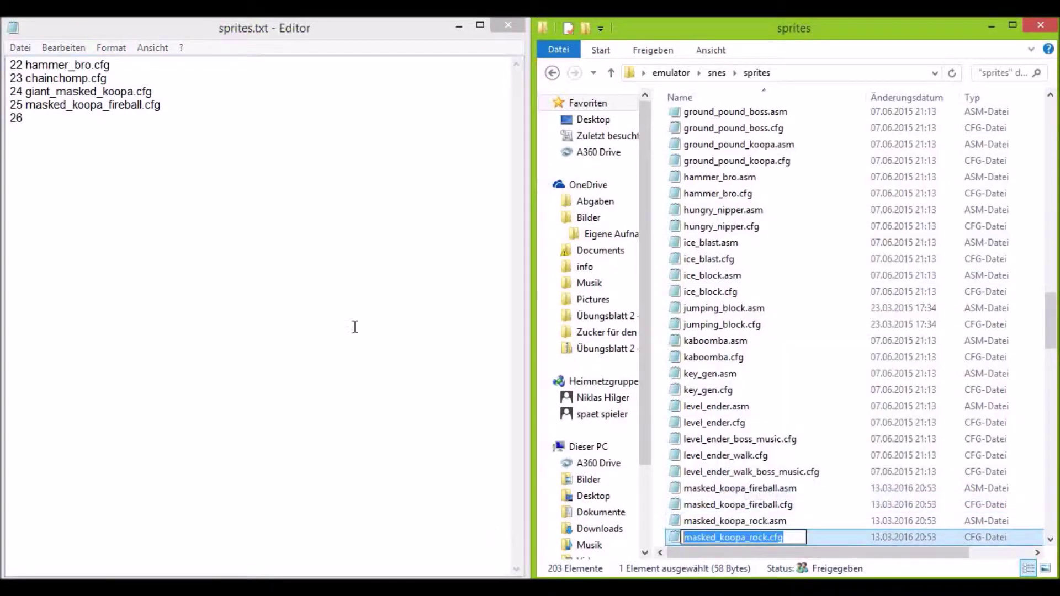
click(354, 327)
key(ctrl+v)
text(.cfg)
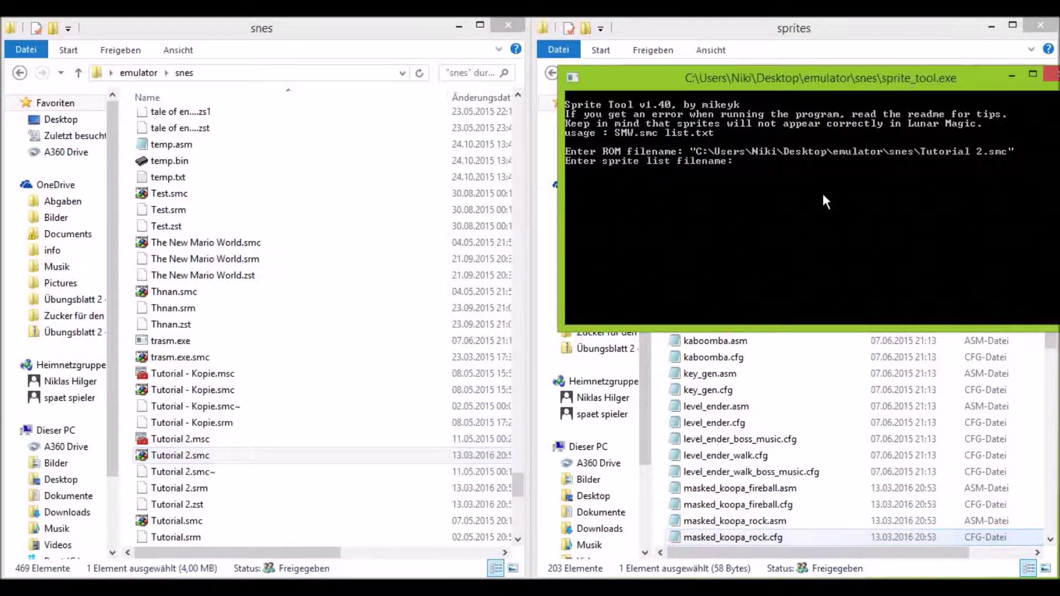
Supply sprites.txt as the sprite list in Sprite Tool, insert the sprites into Tutorial 2.smc and close the tool.
scroll(330, 258, up, 15)
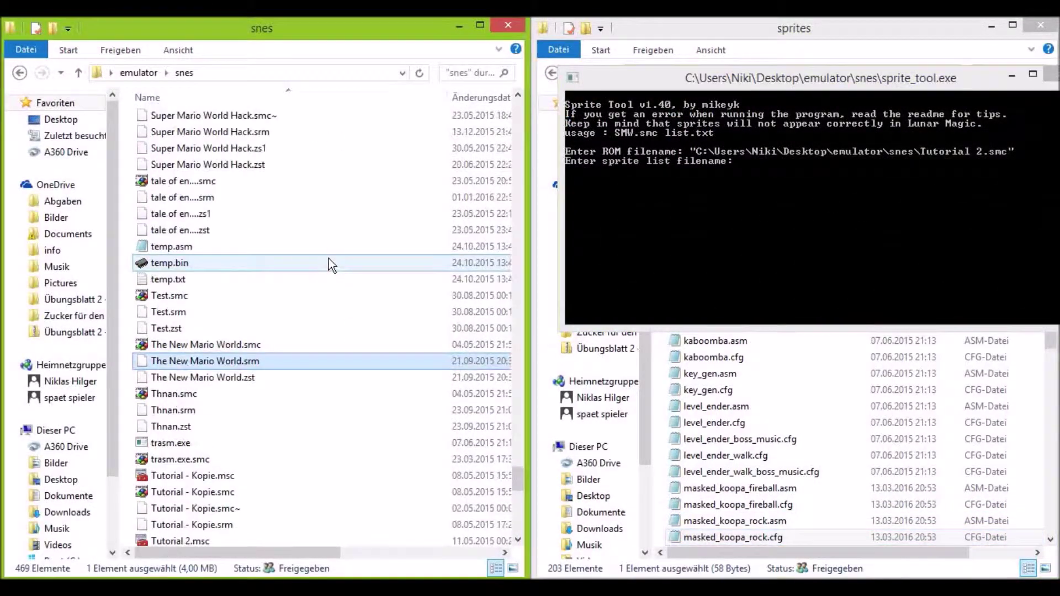
scroll(337, 258, up, 1)
drag(184, 164, 779, 172)
key(Return)
key(alt+F4)
key(Return)
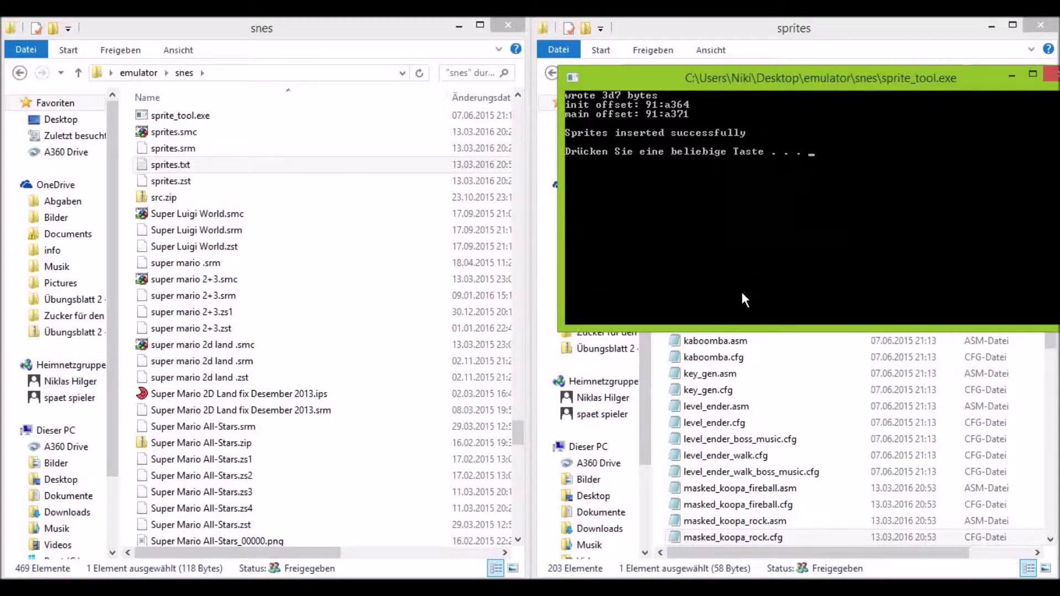
key(Return)
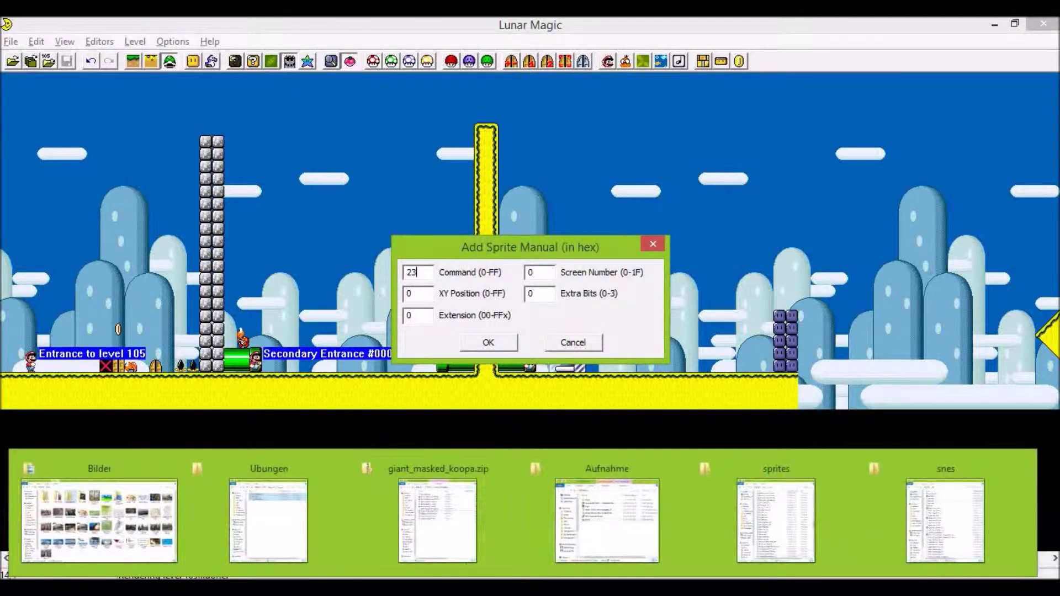
Check the extra bit notes in giant_masked_koopa.asm in the sprites folder, and add a manual sprite with command 23 to the level.
click(754, 506)
scroll(729, 425, up, 4)
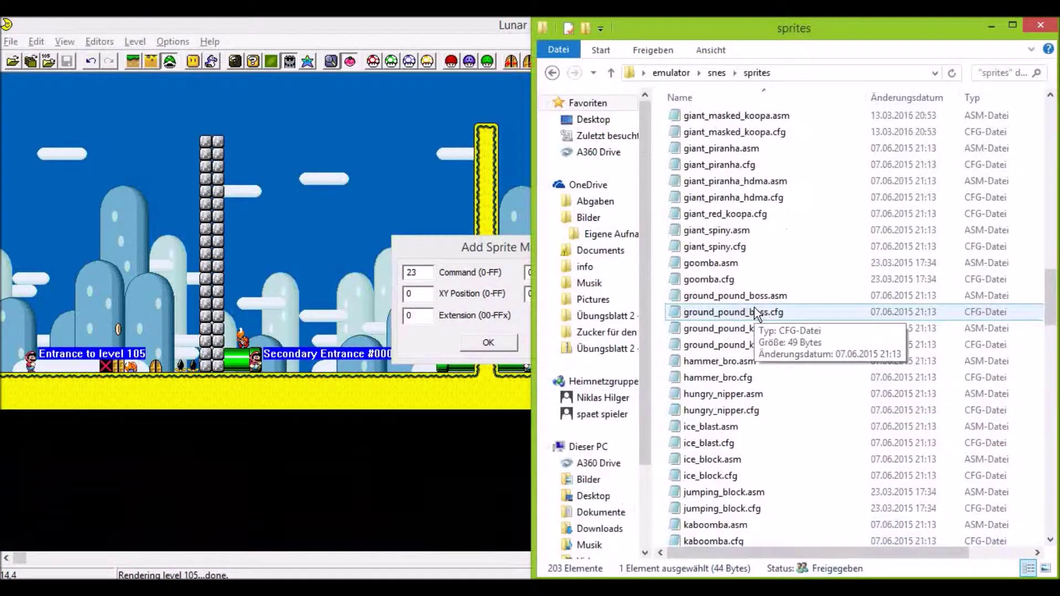
double_click(740, 131)
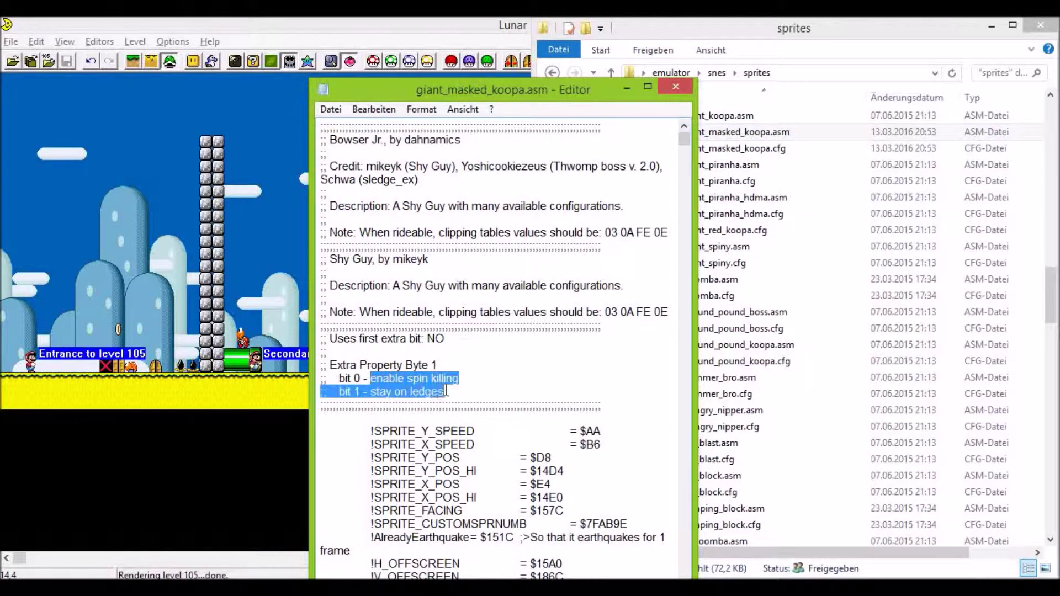
drag(461, 386, 363, 363)
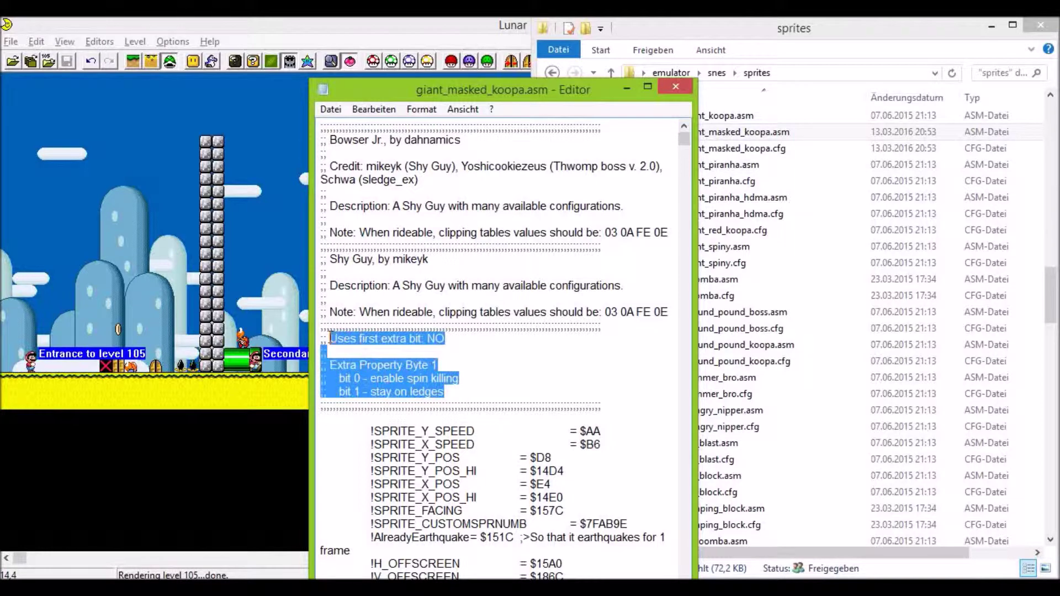
click(362, 339)
click(628, 88)
drag(555, 246, 404, 247)
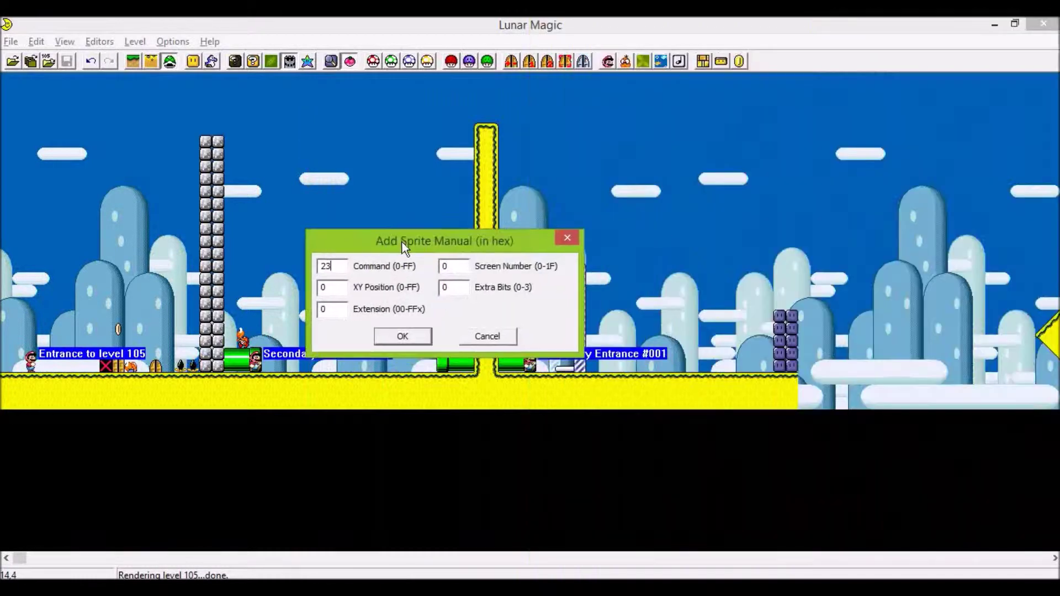
key(Return)
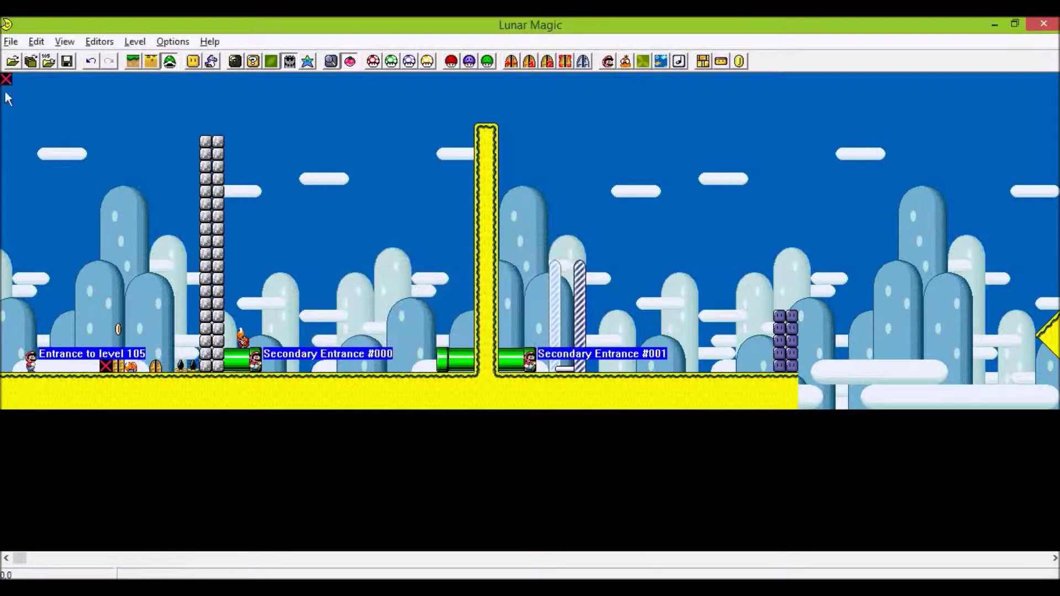
Choose the graphics files for sprite slots SP4 and SP3 in the Super GFX Bypass settings, using file 93 for SP3.
click(431, 62)
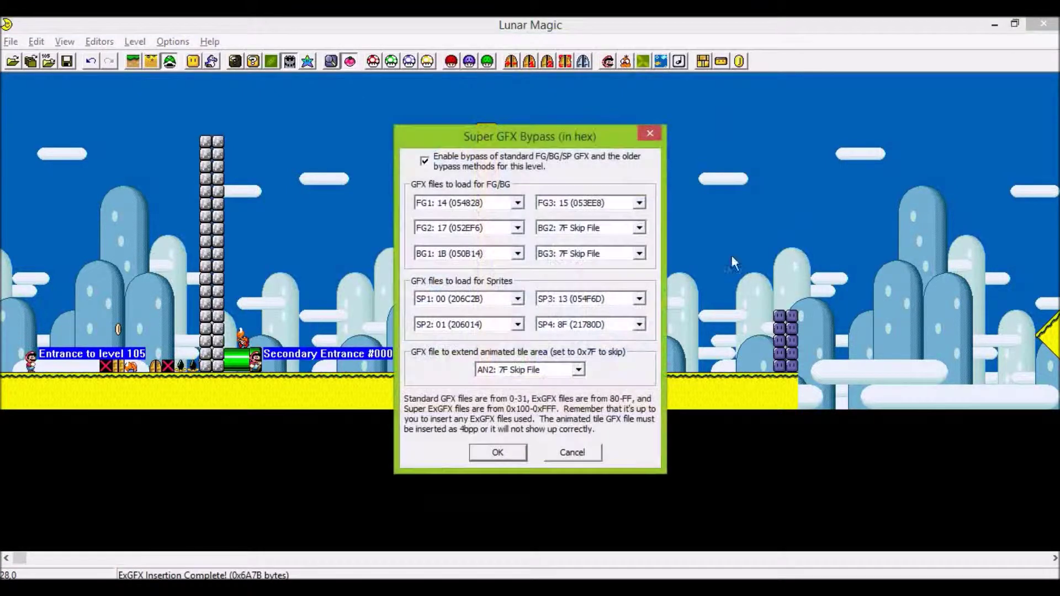
click(598, 326)
click(602, 382)
click(579, 300)
scroll(596, 405, down, 8)
scroll(595, 411, down, 20)
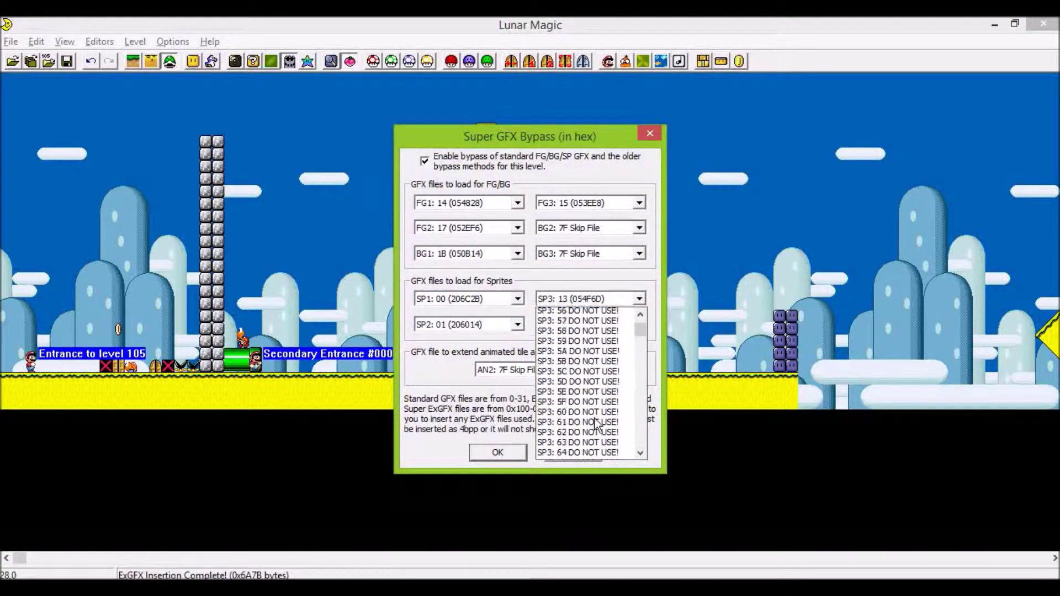
scroll(596, 424, down, 7)
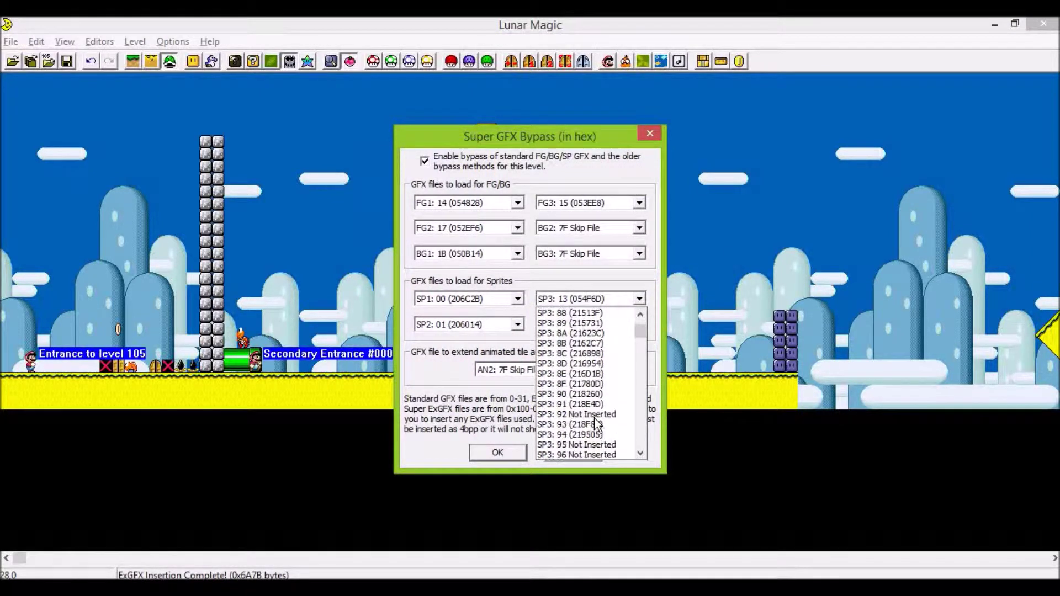
click(594, 425)
click(490, 453)
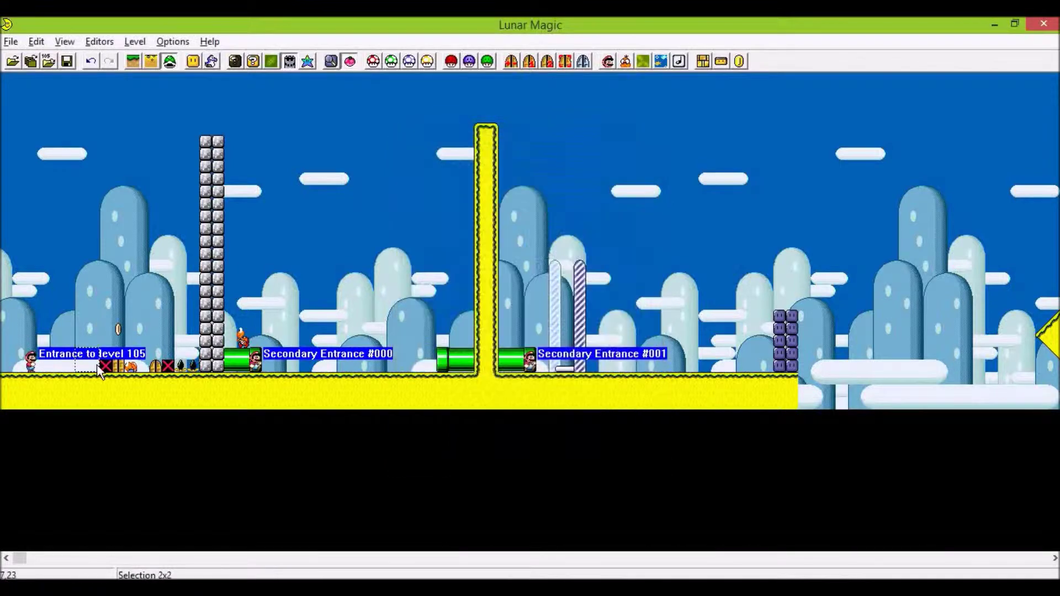
Run the hack in the emulator, save a state while entering Yoshi's Island 1, and play-test the area around the doors.
click(991, 24)
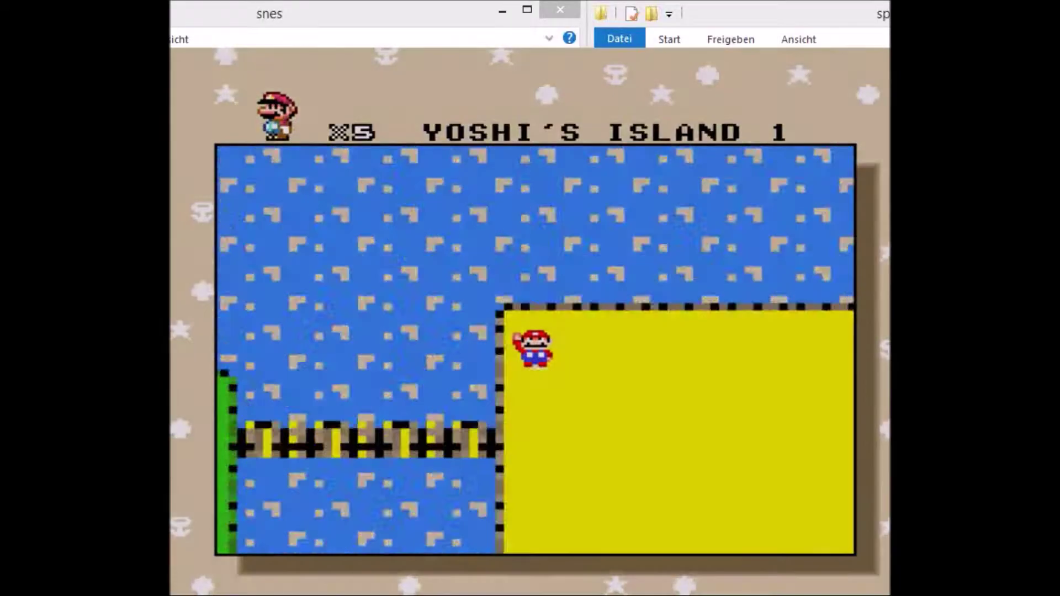
key(F2)
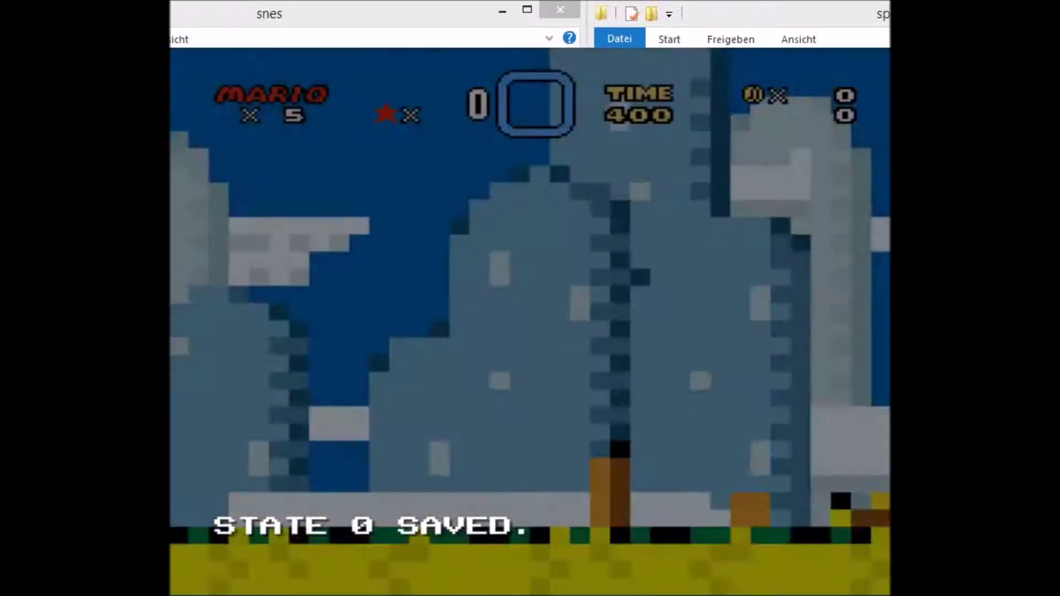
key(Right)
key(z)
key(Left)
key(Right)
key(Down)
key(z)
key(Right)
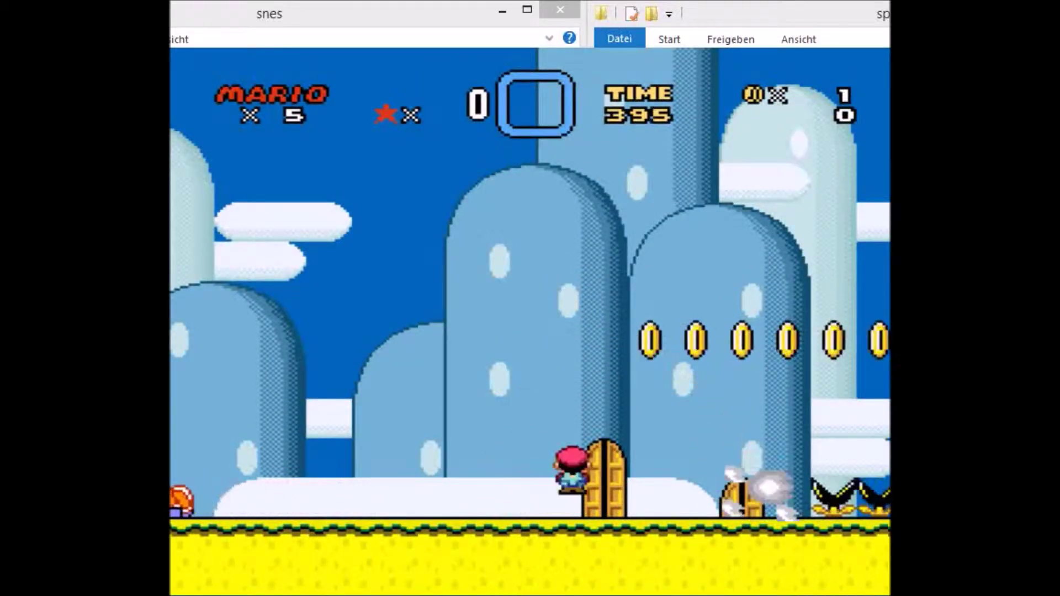
Reload the saved state in the emulator to view the level start again, and close the emulator.
key(x)
key(F4)
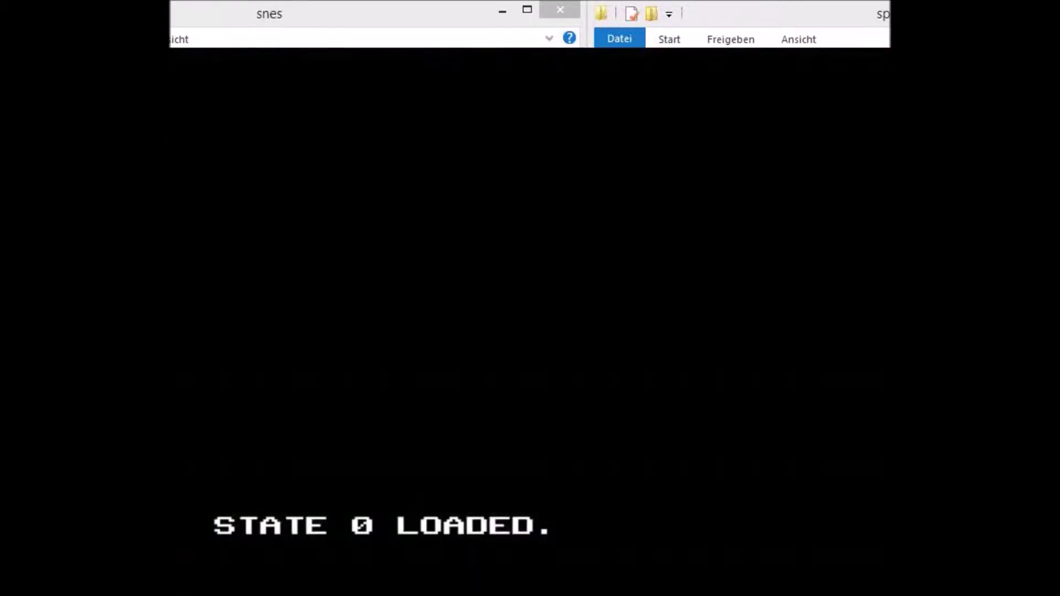
key(Escape)
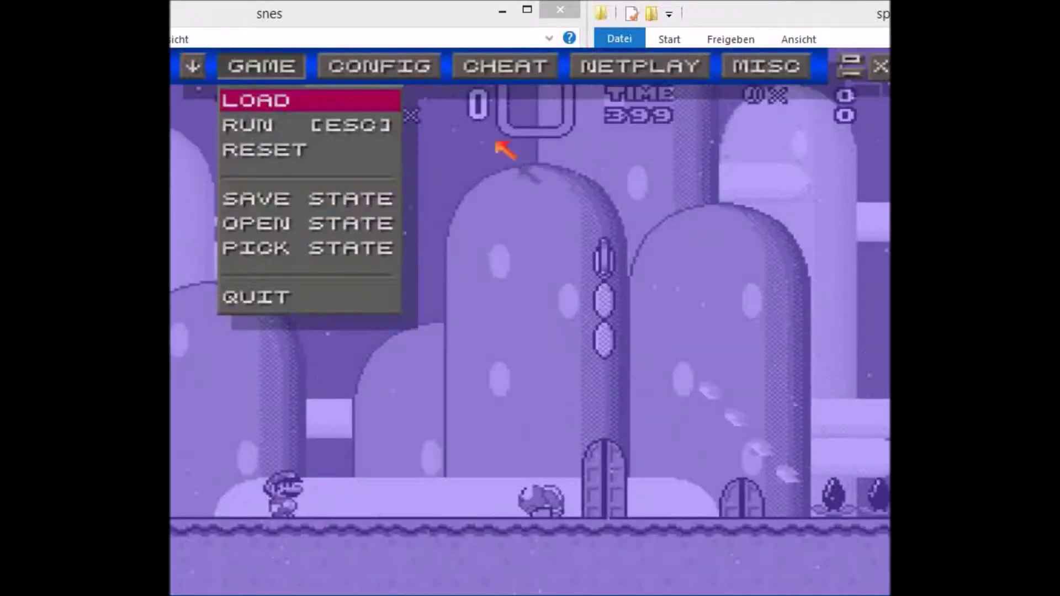
click(881, 66)
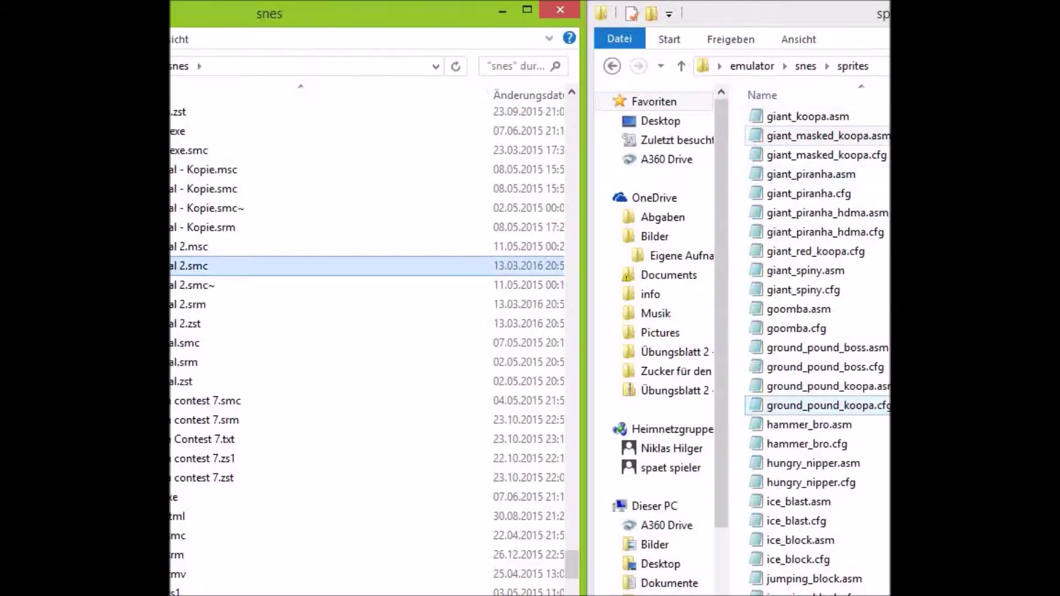
Open sprites.txt from the snes folder and check the number and file name assigned to the Giant Masked Koopa sprite.
key(super+t)
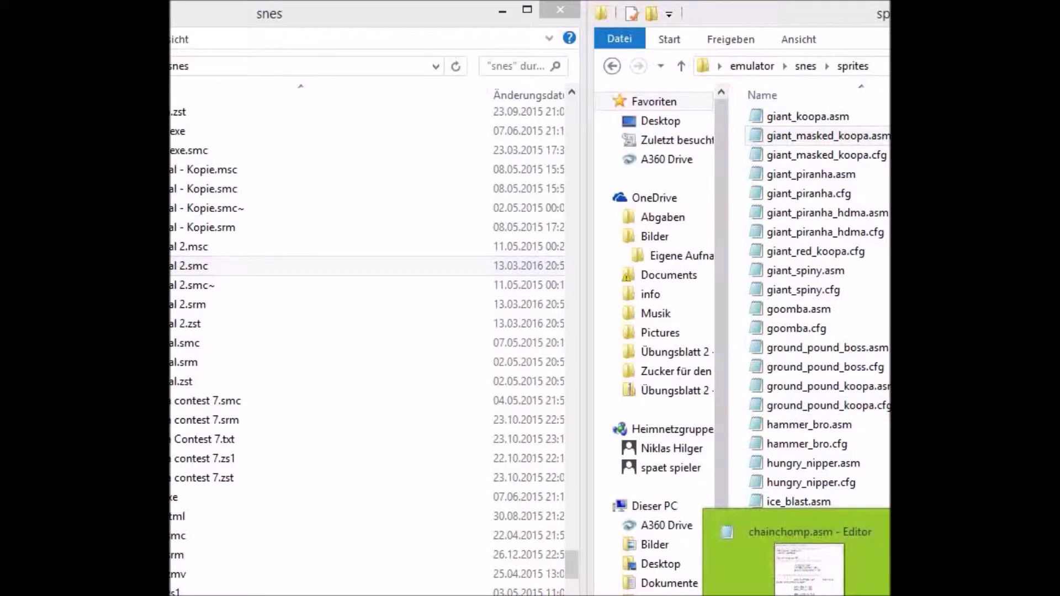
click(396, 426)
scroll(417, 442, up, 4)
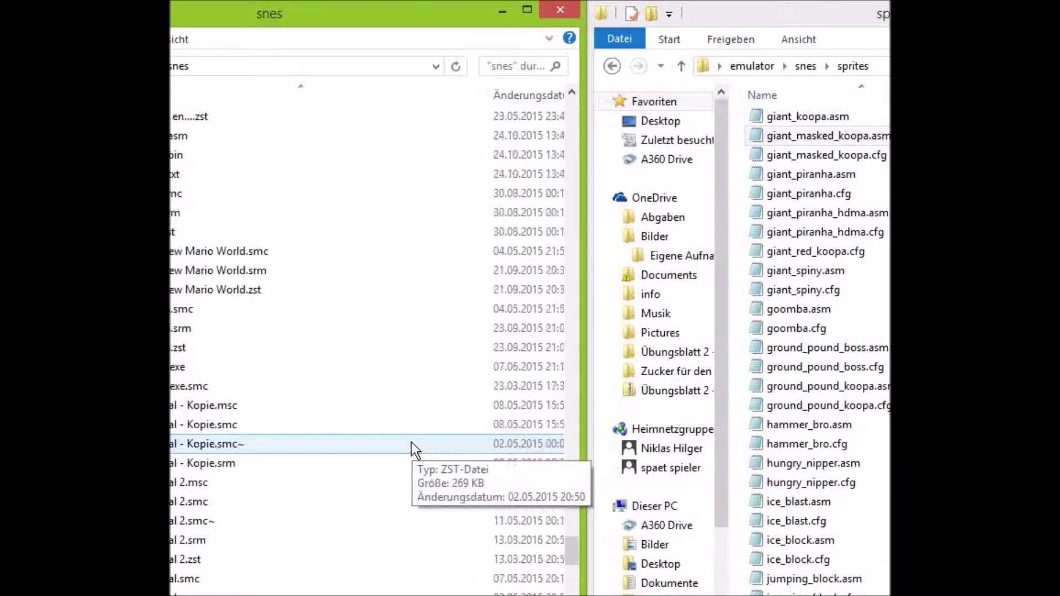
scroll(412, 442, up, 10)
scroll(359, 442, up, 8)
click(188, 236)
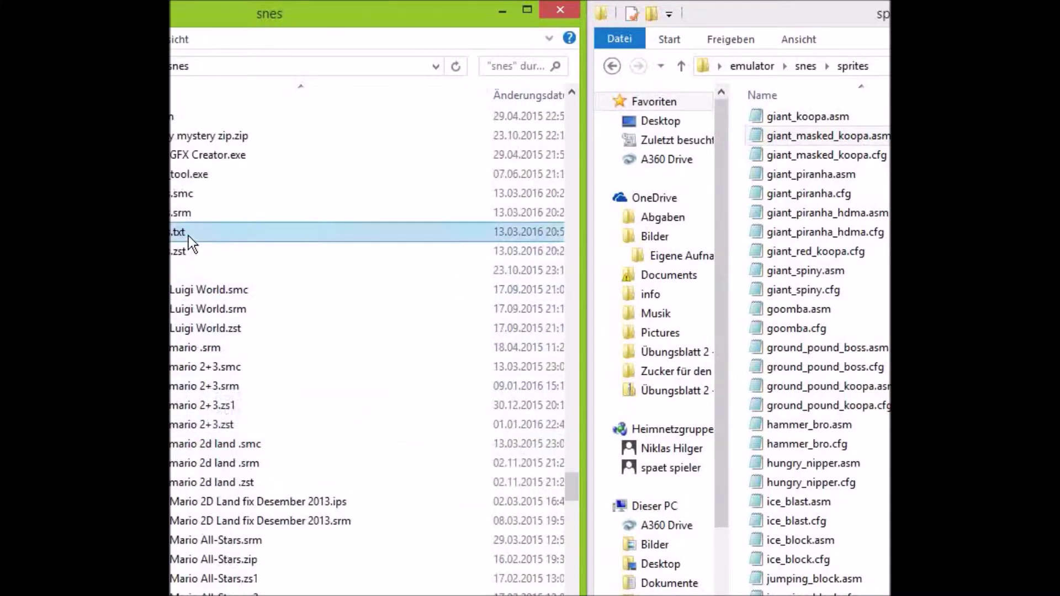
double_click(187, 237)
drag(455, 192, 327, 156)
drag(515, 192, 303, 151)
click(183, 256)
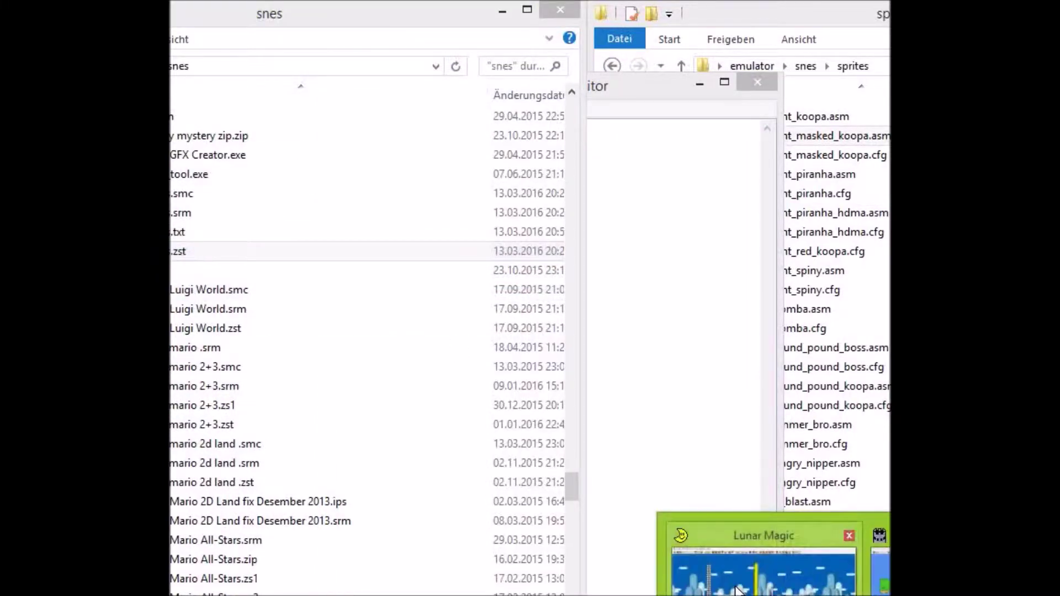